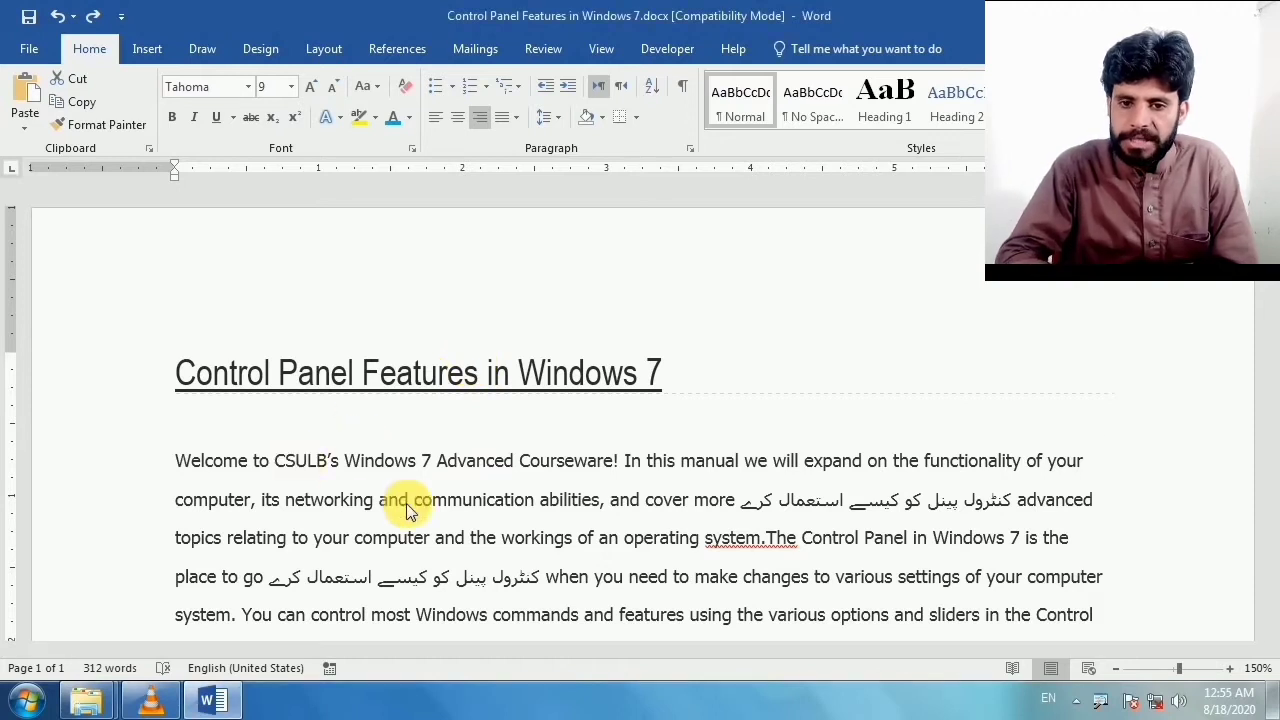
# - Select the opening paragraph from 'Welcome' through 'system.'
pyautogui.scroll(-3, 257, 395)
pyautogui.hotkey('ctrl', 'a')
pyautogui.moveTo(177, 316)
pyautogui.mouseDown()
pyautogui.moveTo(925, 530)
pyautogui.moveTo(922, 545)
pyautogui.mouseUp()
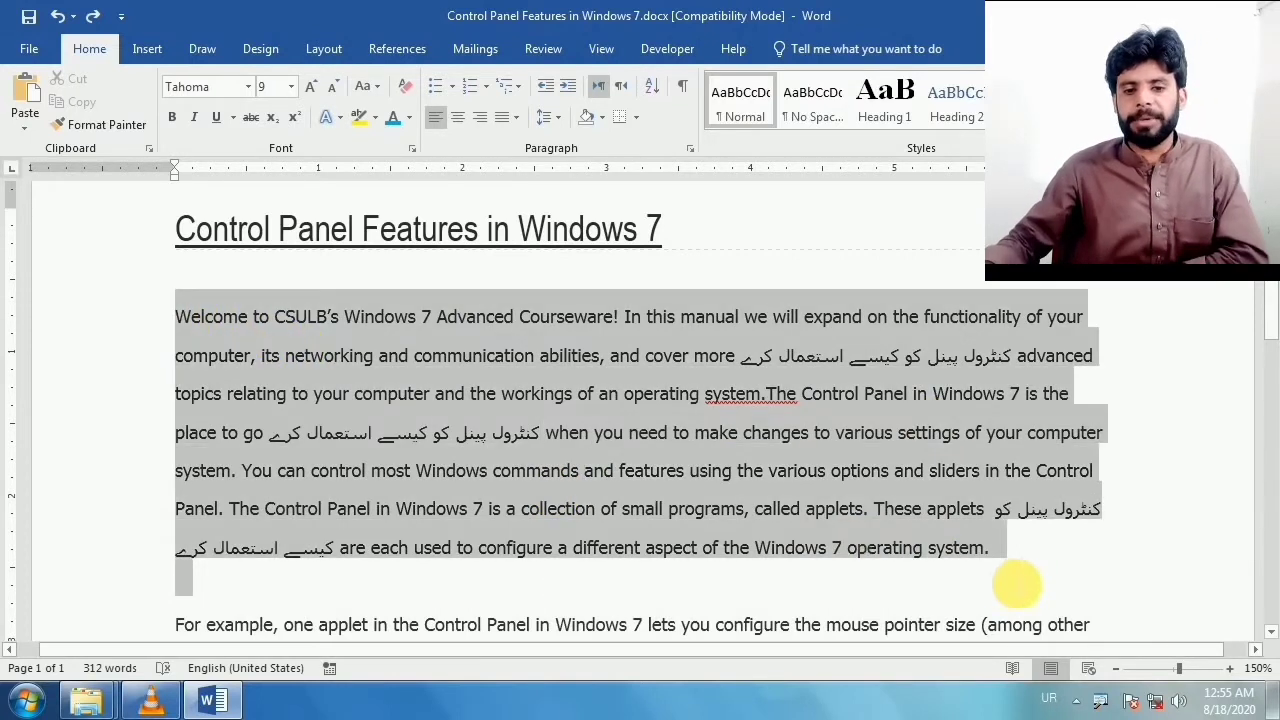
pyautogui.moveTo(178, 318); pyautogui.dragTo(1015, 580)
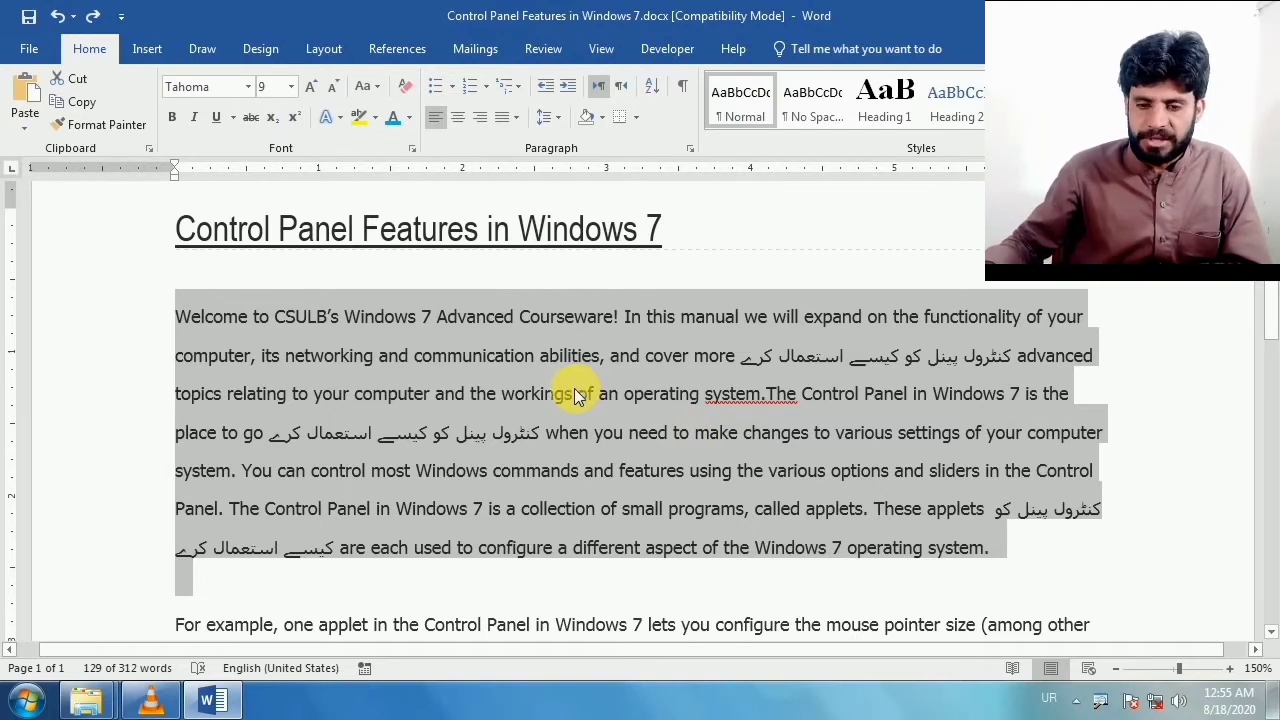
# - In the Font dialog, try Palatino Linotype as the paragraph's English text font
pyautogui.click(413, 149)
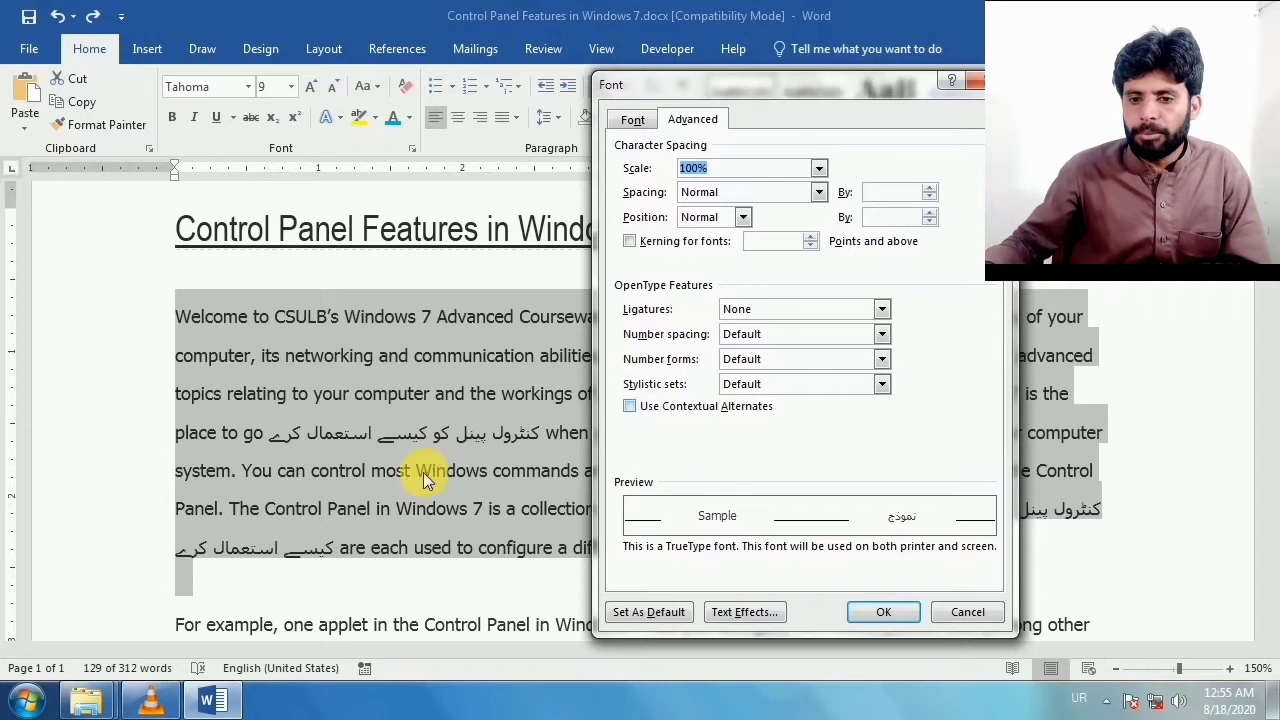
pyautogui.click(623, 125)
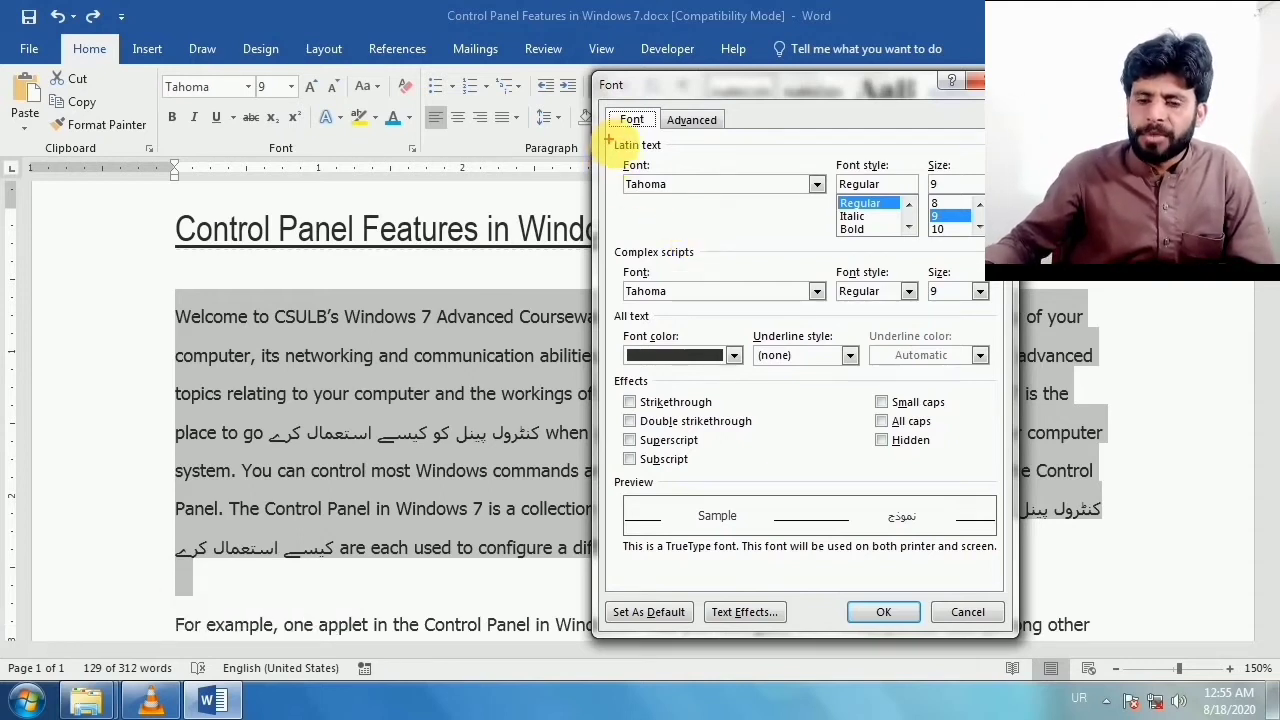
pyautogui.moveTo(607, 140); pyautogui.dragTo(984, 247)
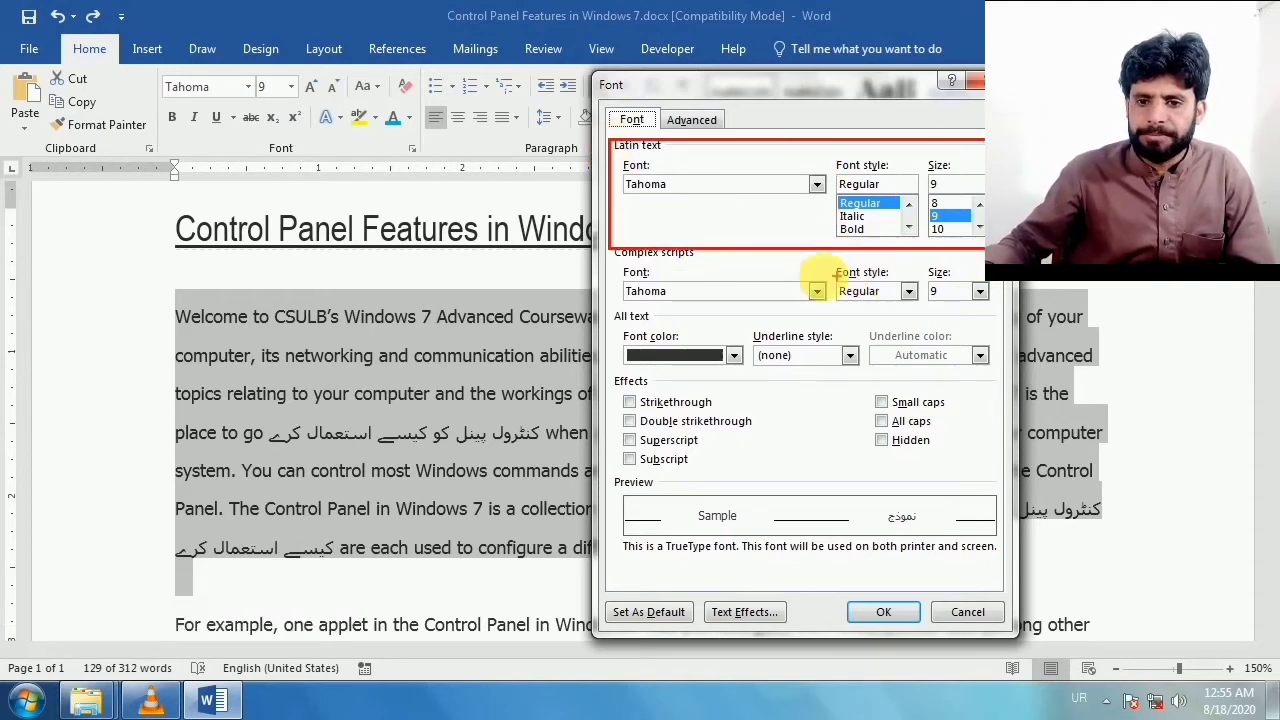
pyautogui.press('Escape')
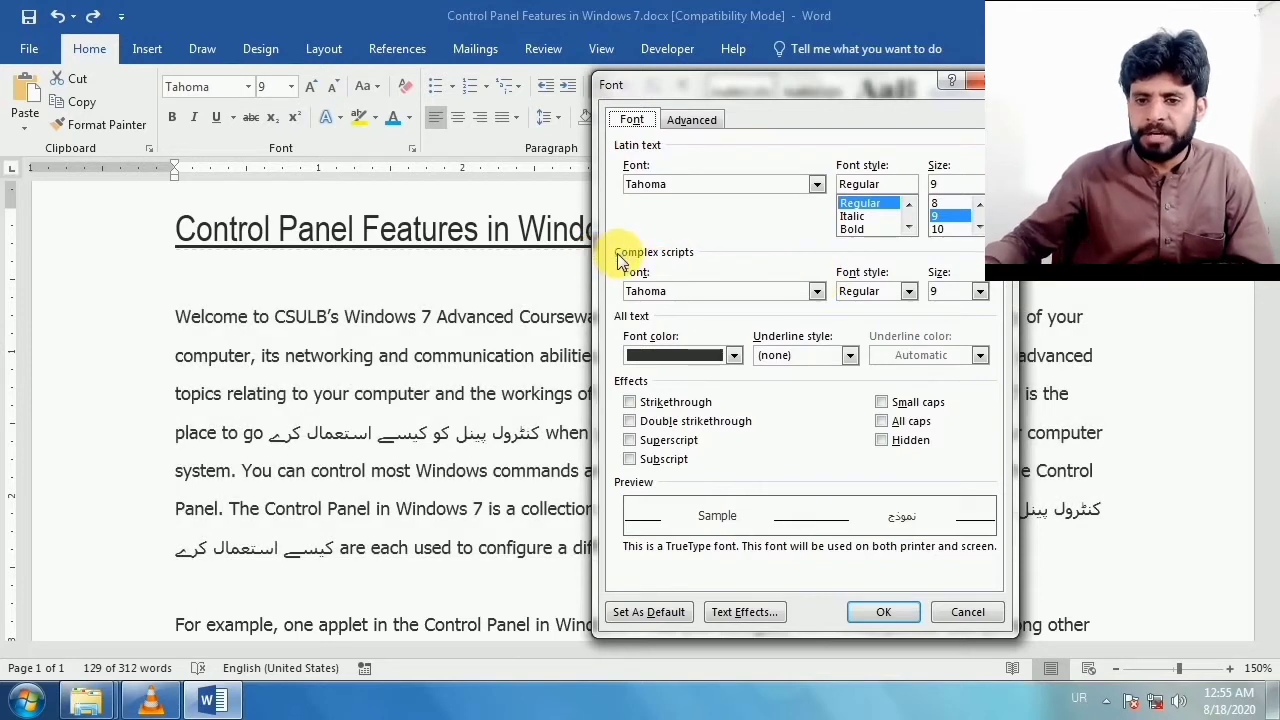
pyautogui.moveTo(613, 245); pyautogui.dragTo(1000, 318)
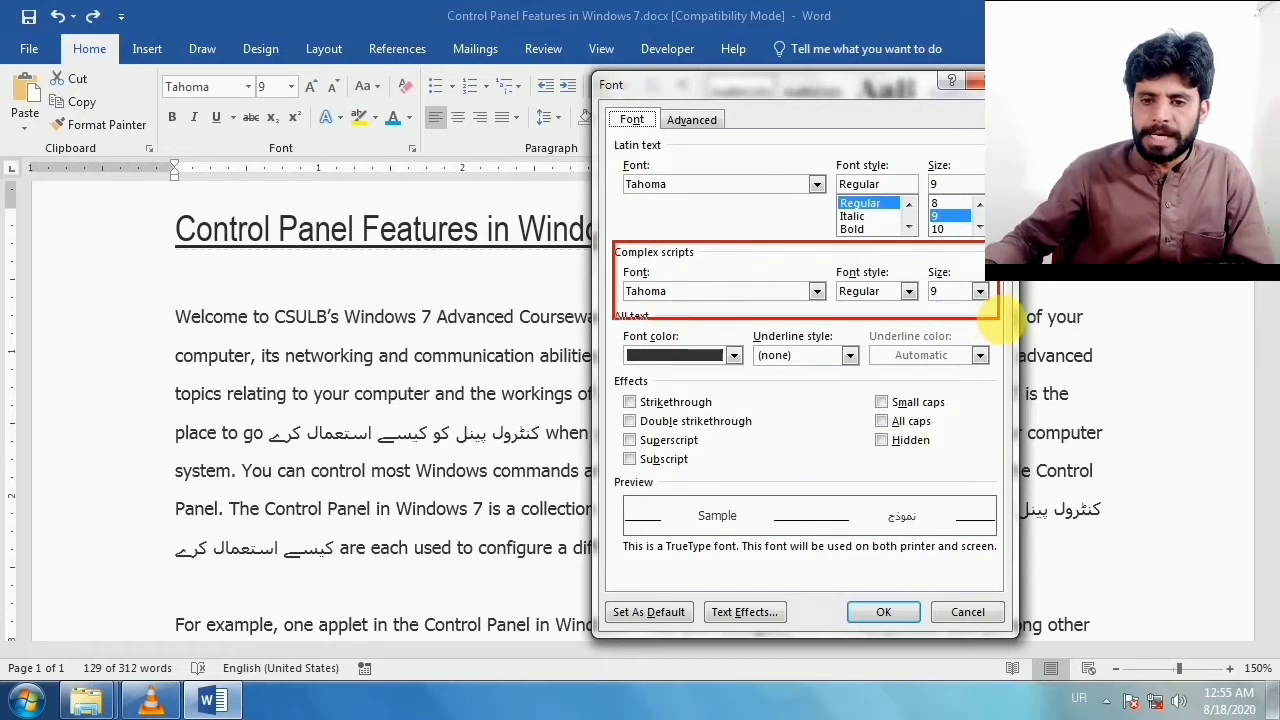
pyautogui.press('Escape')
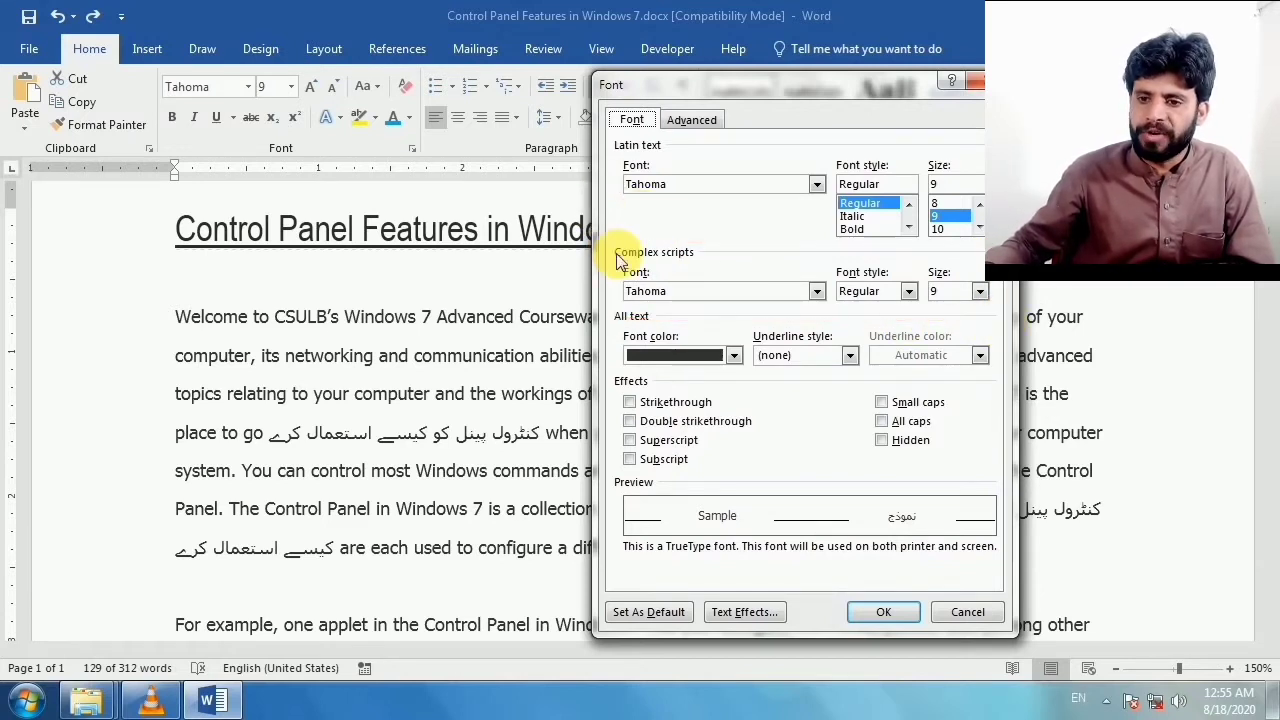
pyautogui.click(818, 186)
pyautogui.scroll(-5, 739, 232)
pyautogui.scroll(-2, 700, 228)
pyautogui.scroll(5, 694, 228)
pyautogui.scroll(6, 692, 226)
pyautogui.scroll(5, 694, 200)
pyautogui.click(697, 214)
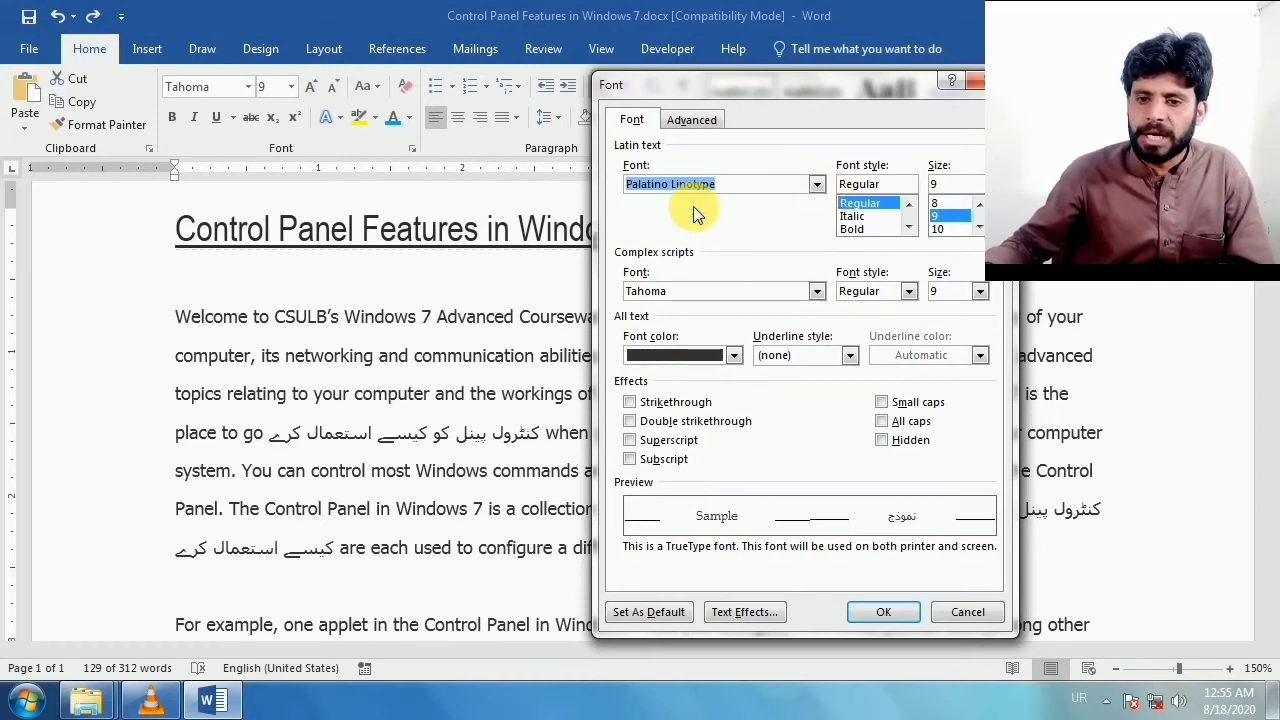
# - Change the English font to Minion Pro SmBd, Bold, size 11, and apply it
pyautogui.click(760, 186)
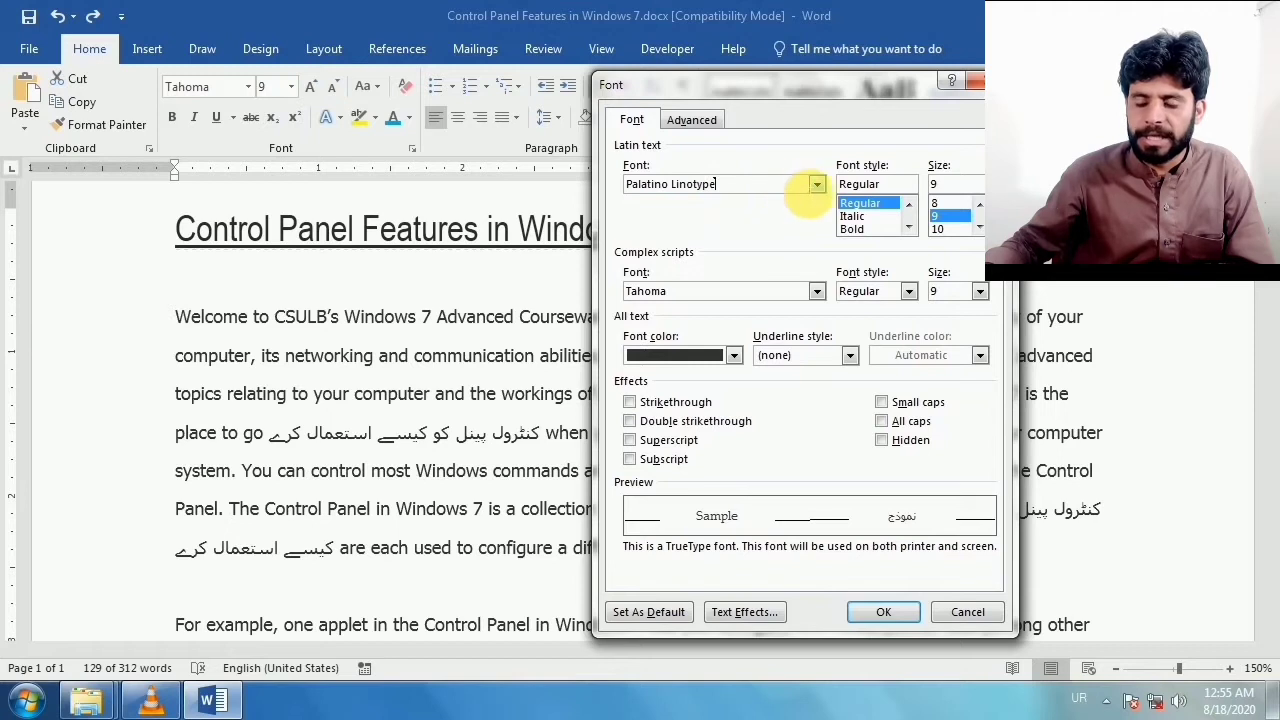
pyautogui.click(817, 186)
pyautogui.scroll(2, 759, 221)
pyautogui.click(740, 216)
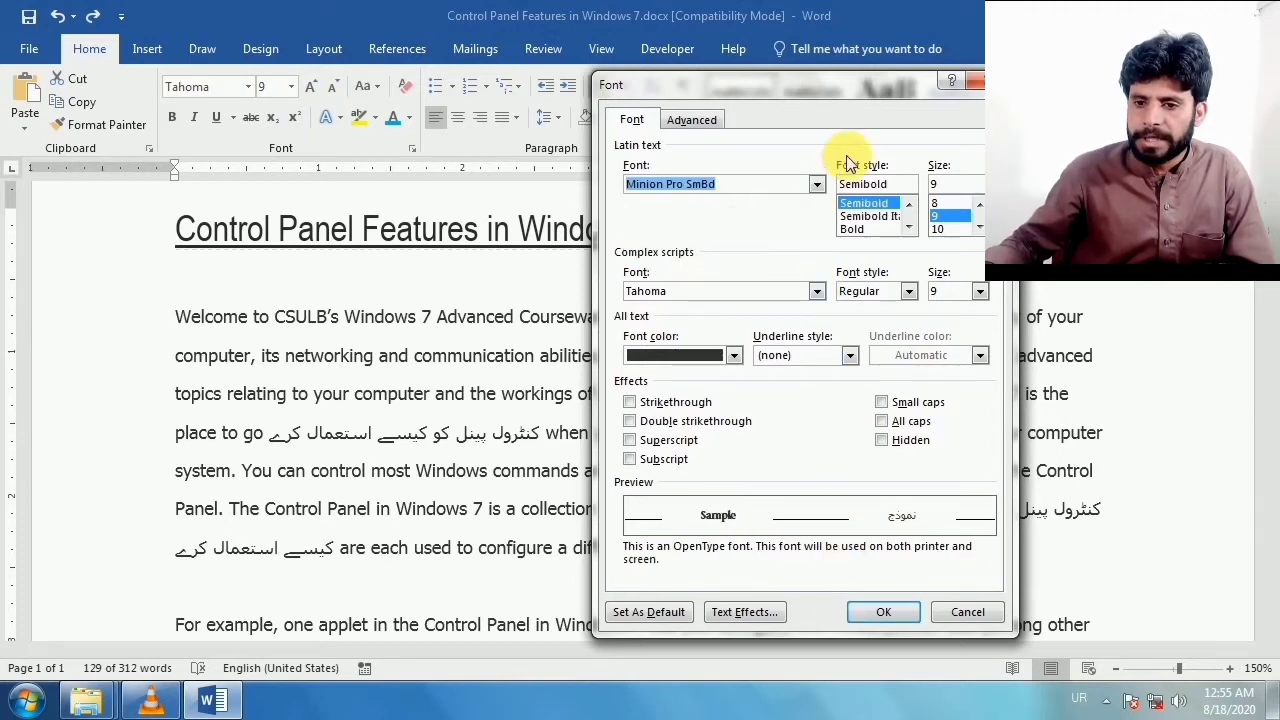
pyautogui.click(909, 228)
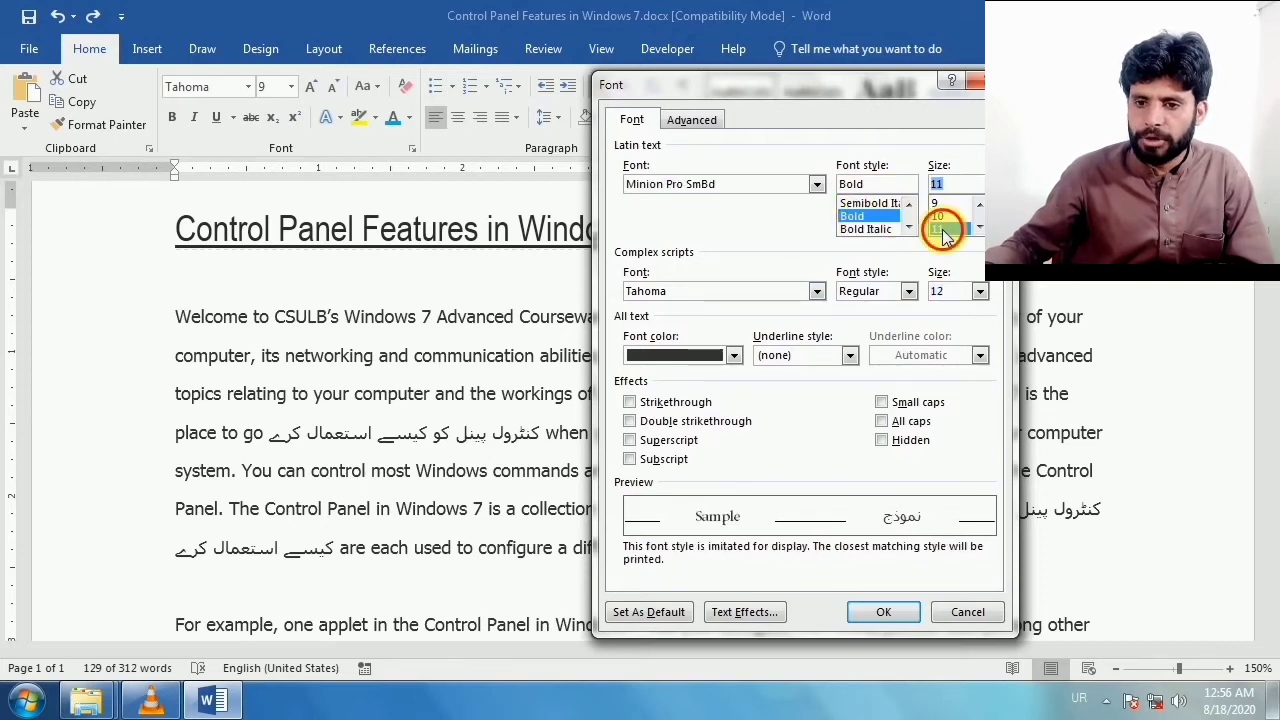
pyautogui.press('Return')
pyautogui.scroll(-1, 760, 283)
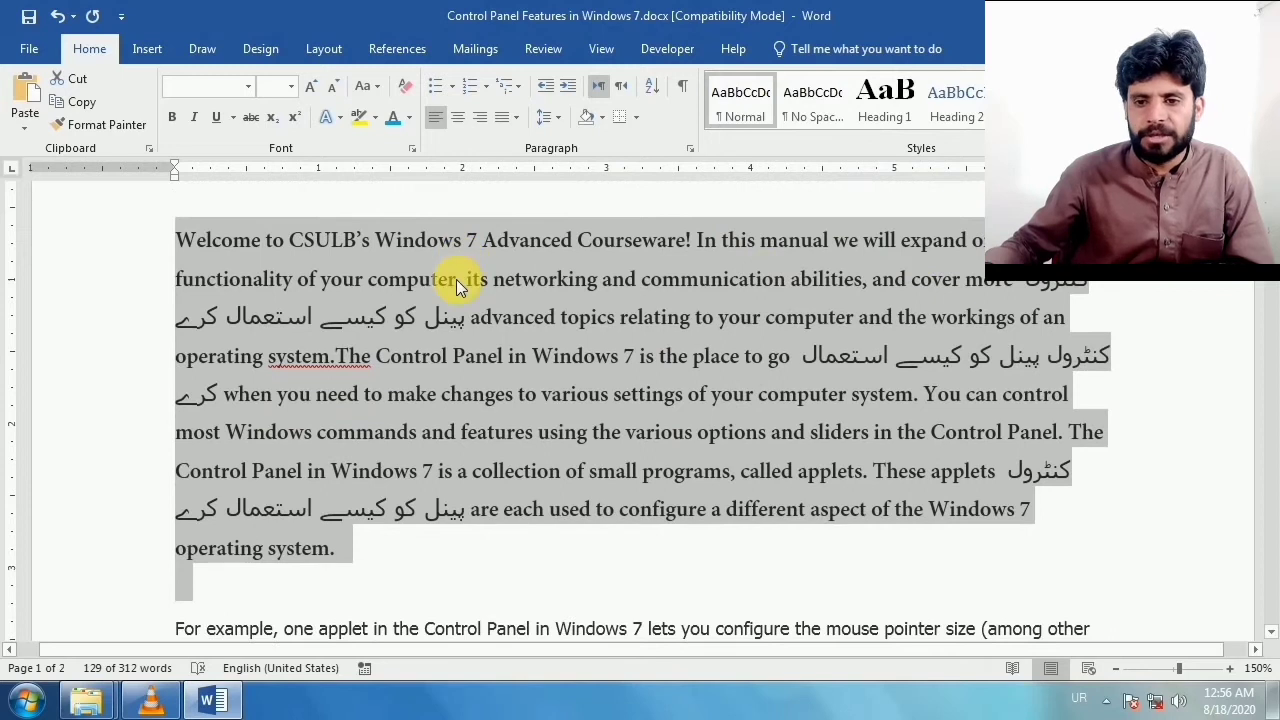
# - Set the paragraph's Urdu (complex script) font to Jameel Noori Nastaleeq and apply it
pyautogui.click(411, 148)
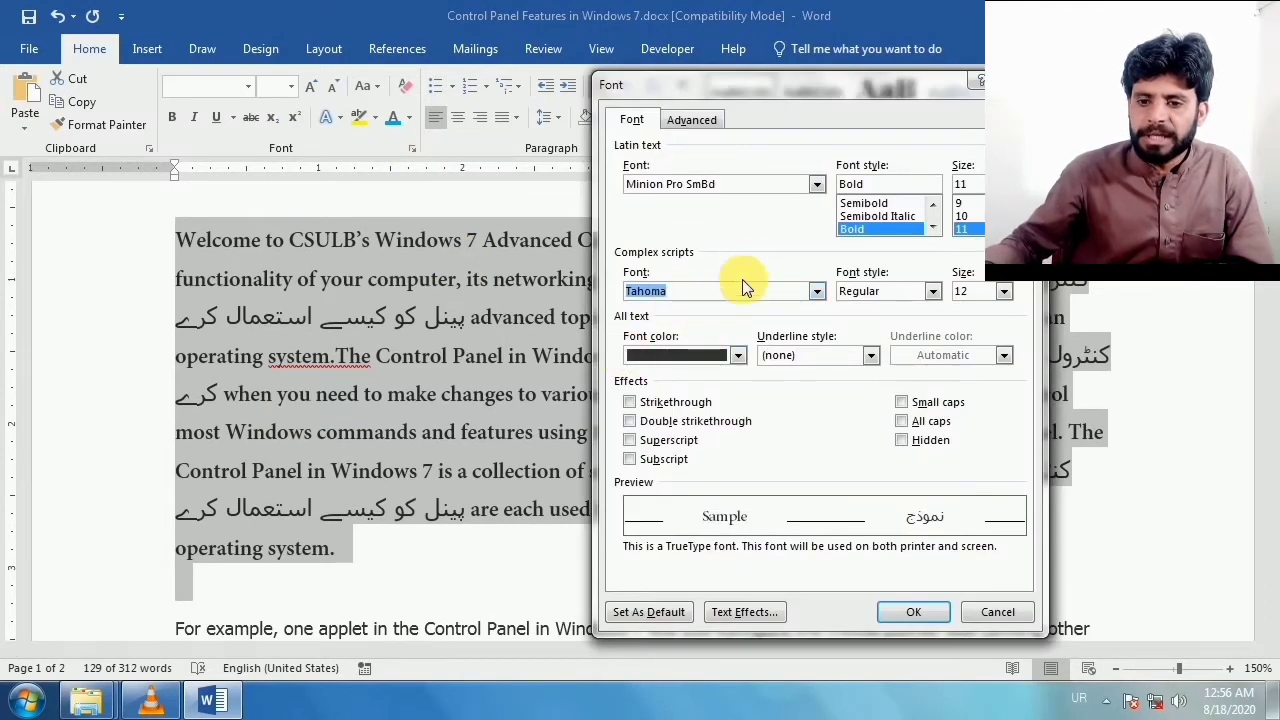
pyautogui.click(818, 292)
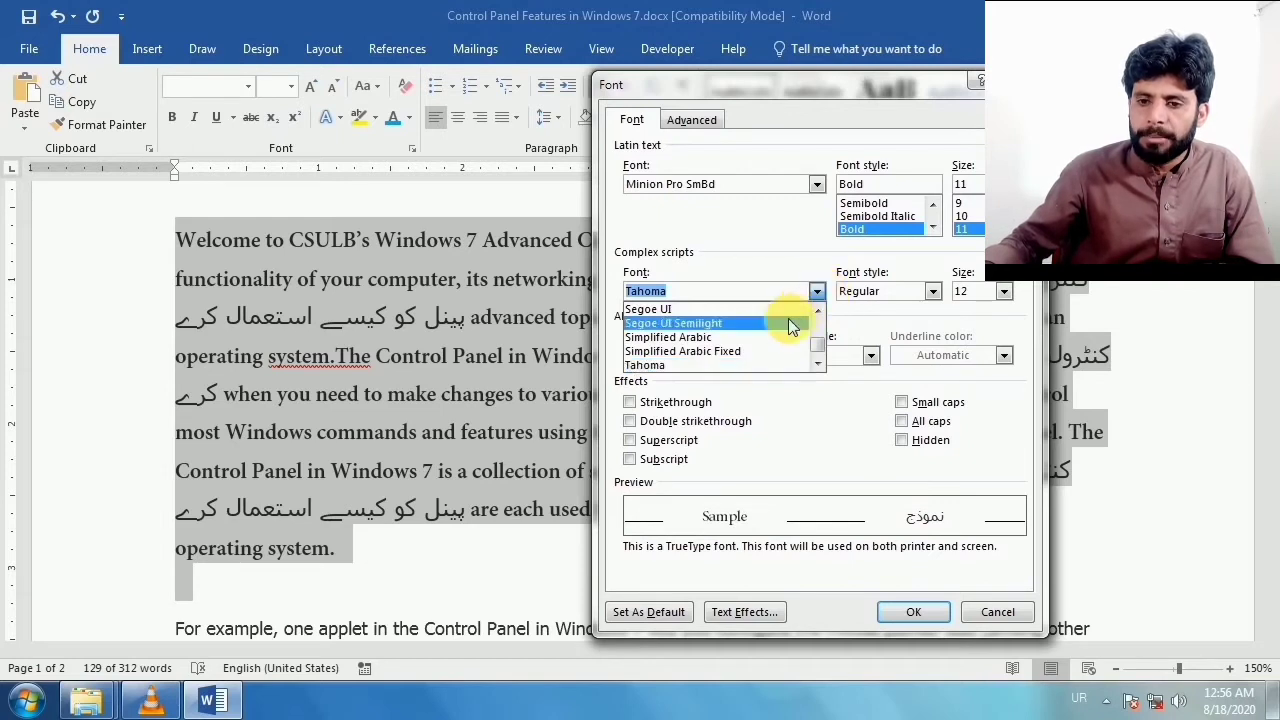
pyautogui.scroll(-1, 751, 348)
pyautogui.scroll(5, 706, 340)
pyautogui.scroll(1, 706, 340)
pyautogui.scroll(-1, 706, 340)
pyautogui.scroll(-6, 706, 342)
pyautogui.scroll(3, 706, 342)
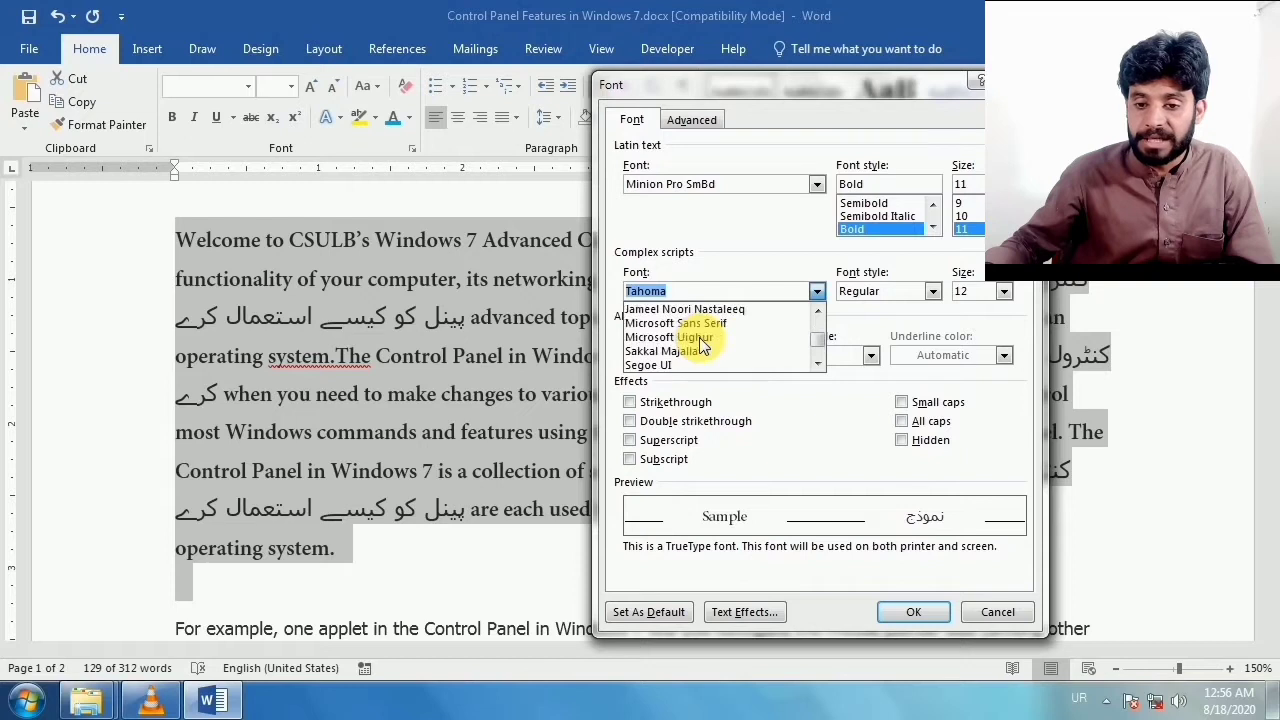
pyautogui.scroll(1, 699, 337)
pyautogui.click(700, 351)
pyautogui.click(900, 612)
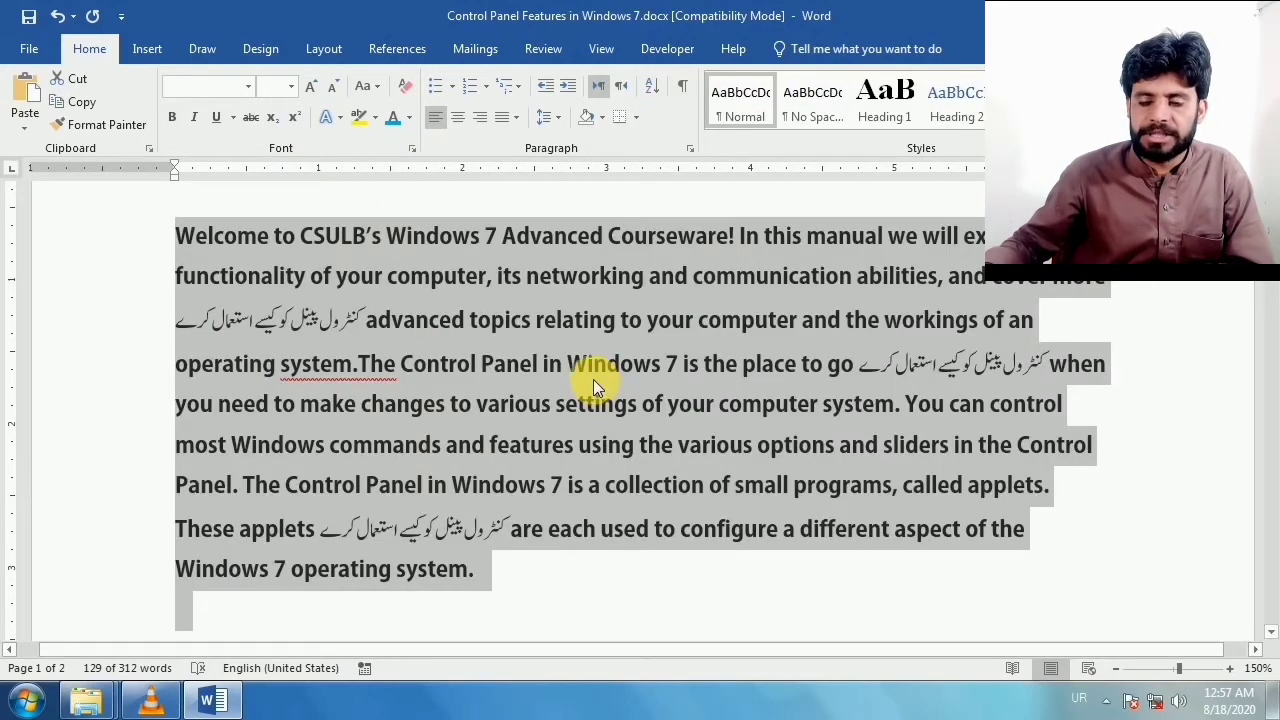
pyautogui.click(412, 149)
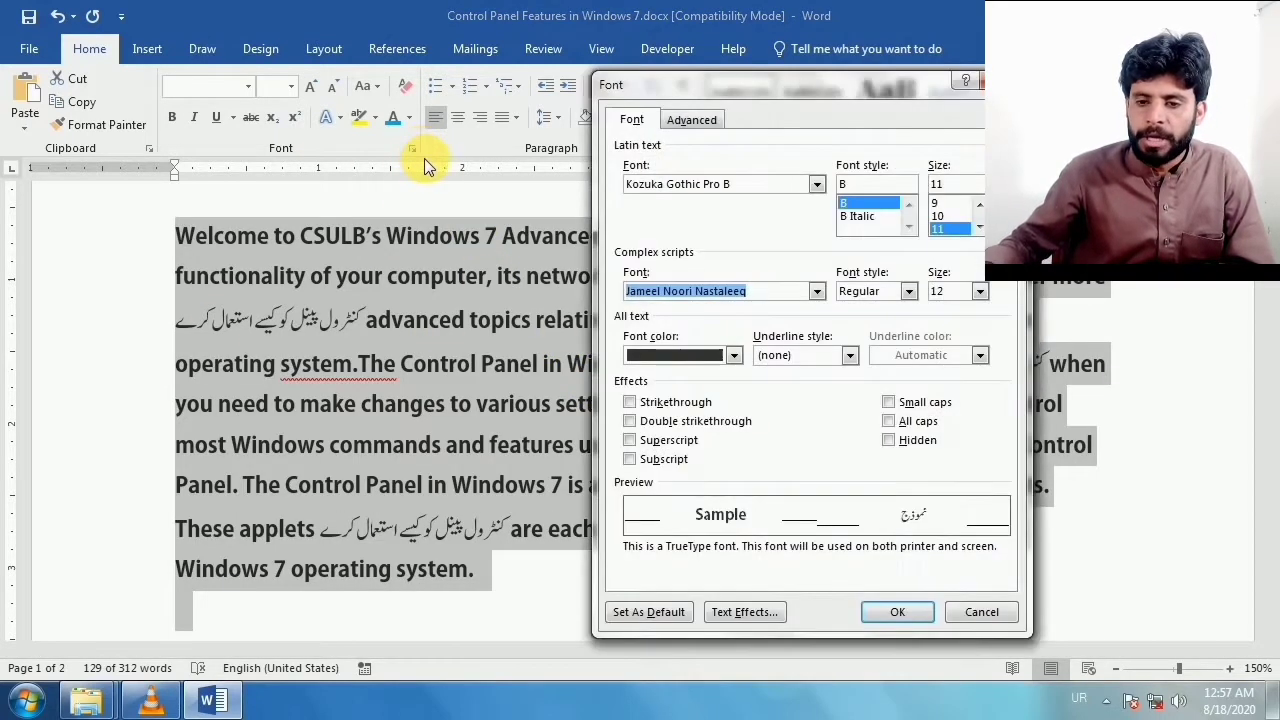
pyautogui.click(733, 356)
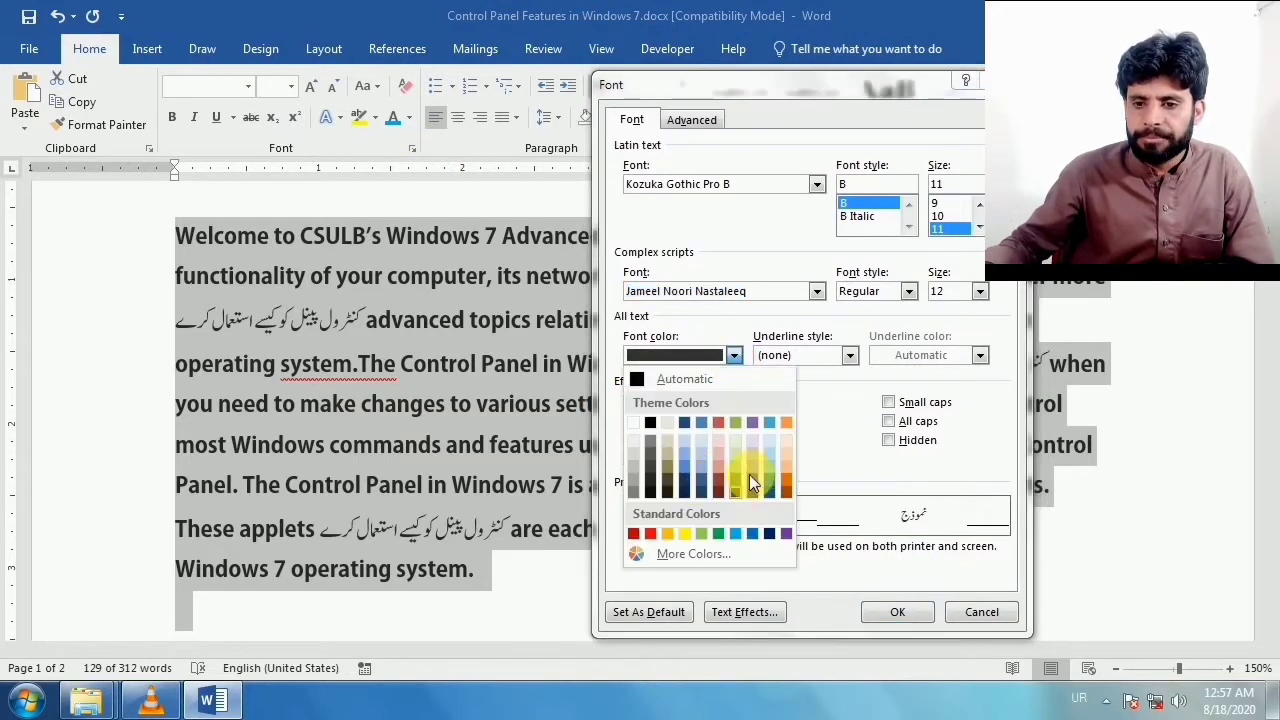
pyautogui.click(843, 357)
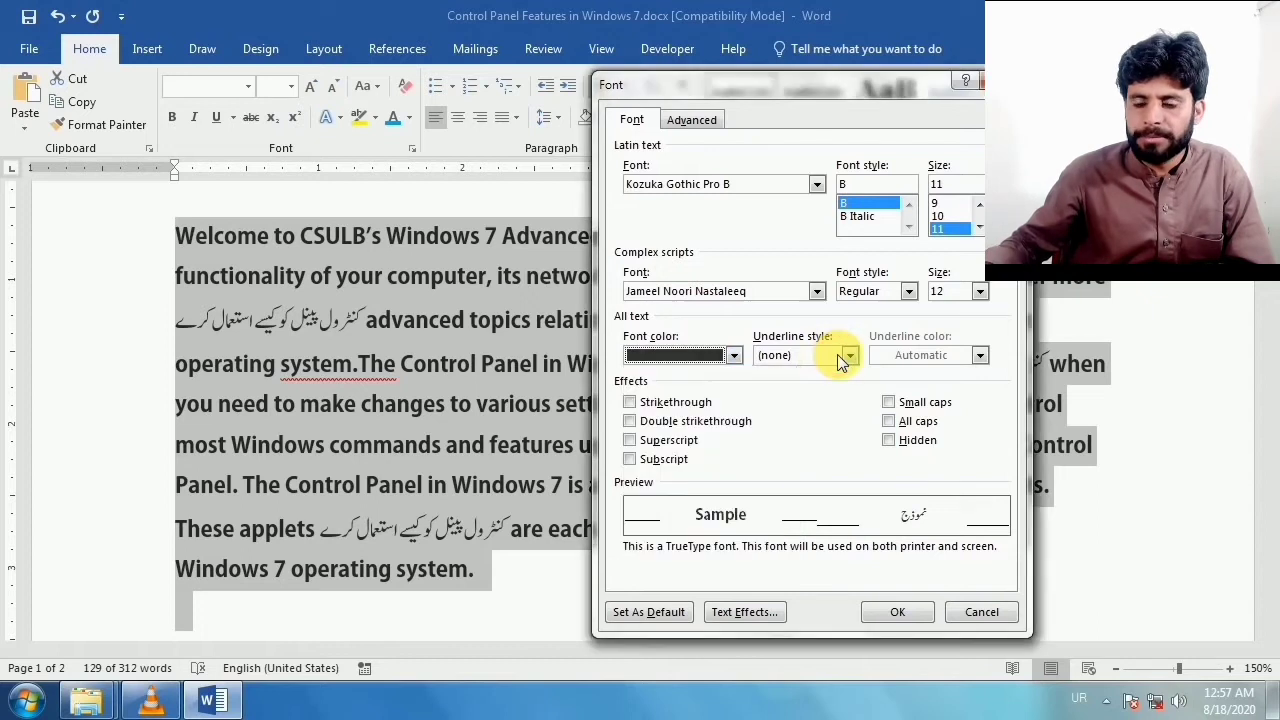
pyautogui.click(845, 355)
pyautogui.click(798, 432)
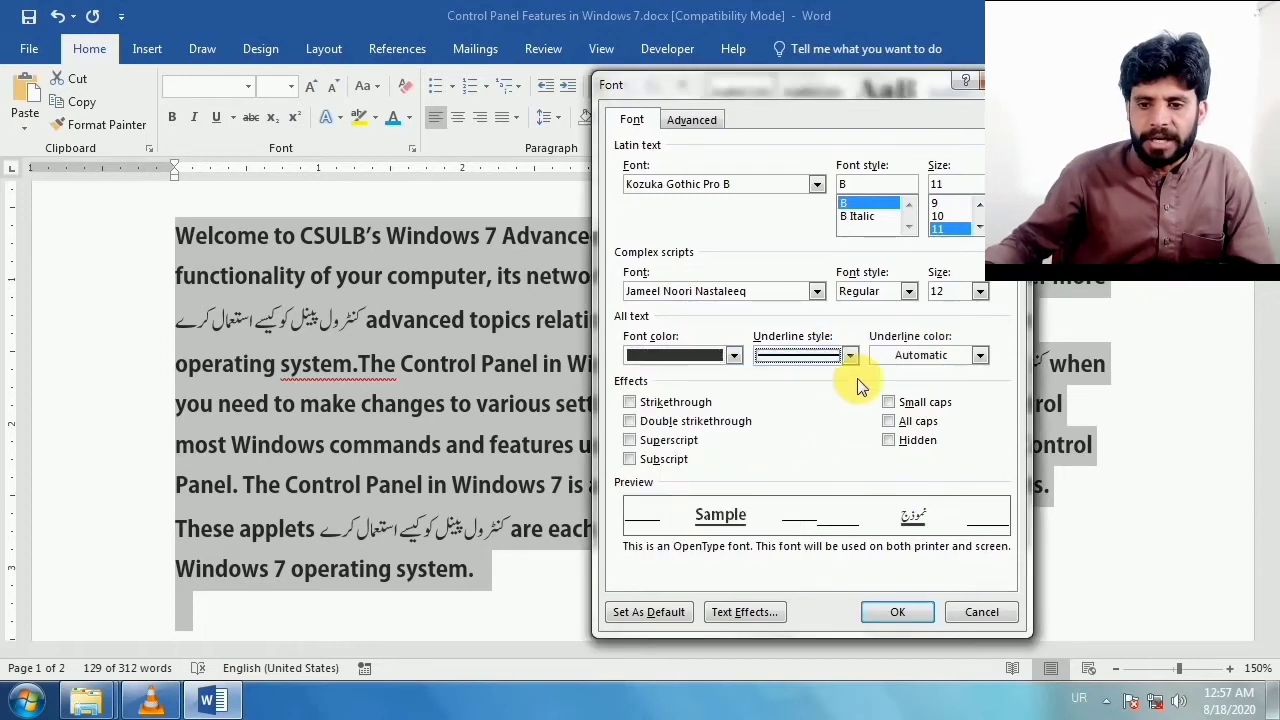
pyautogui.click(980, 355)
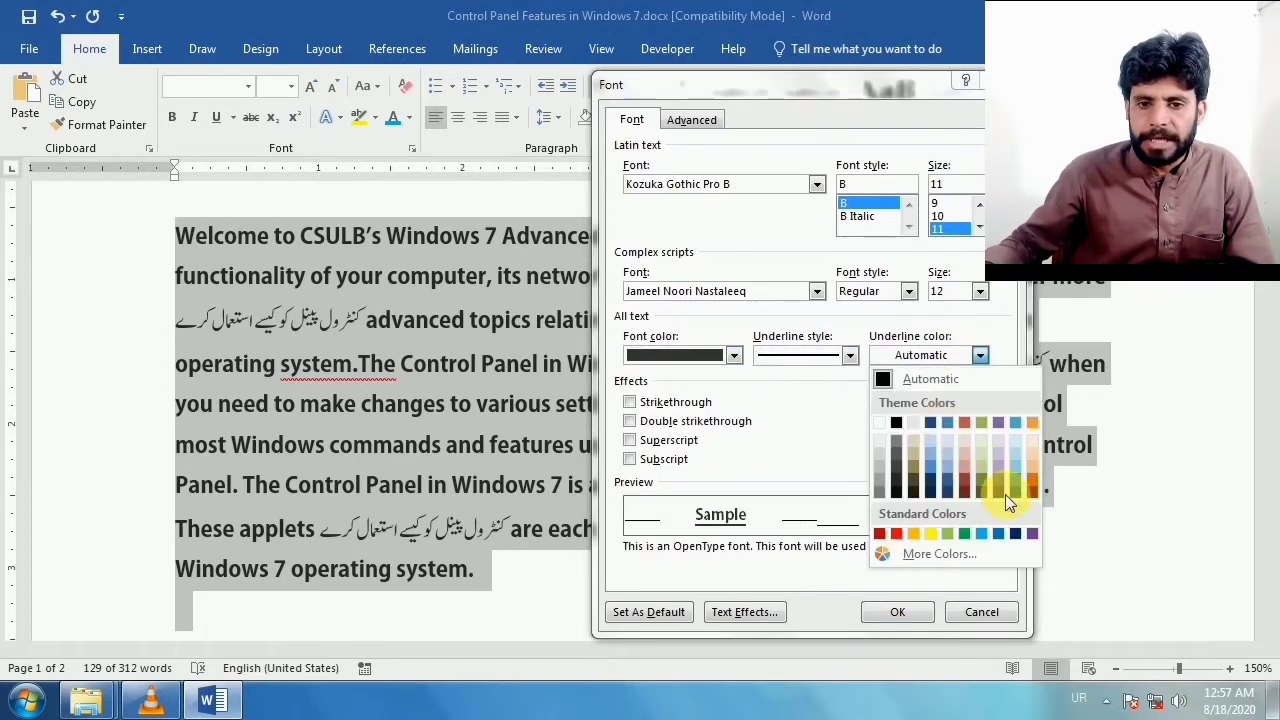
pyautogui.click(968, 483)
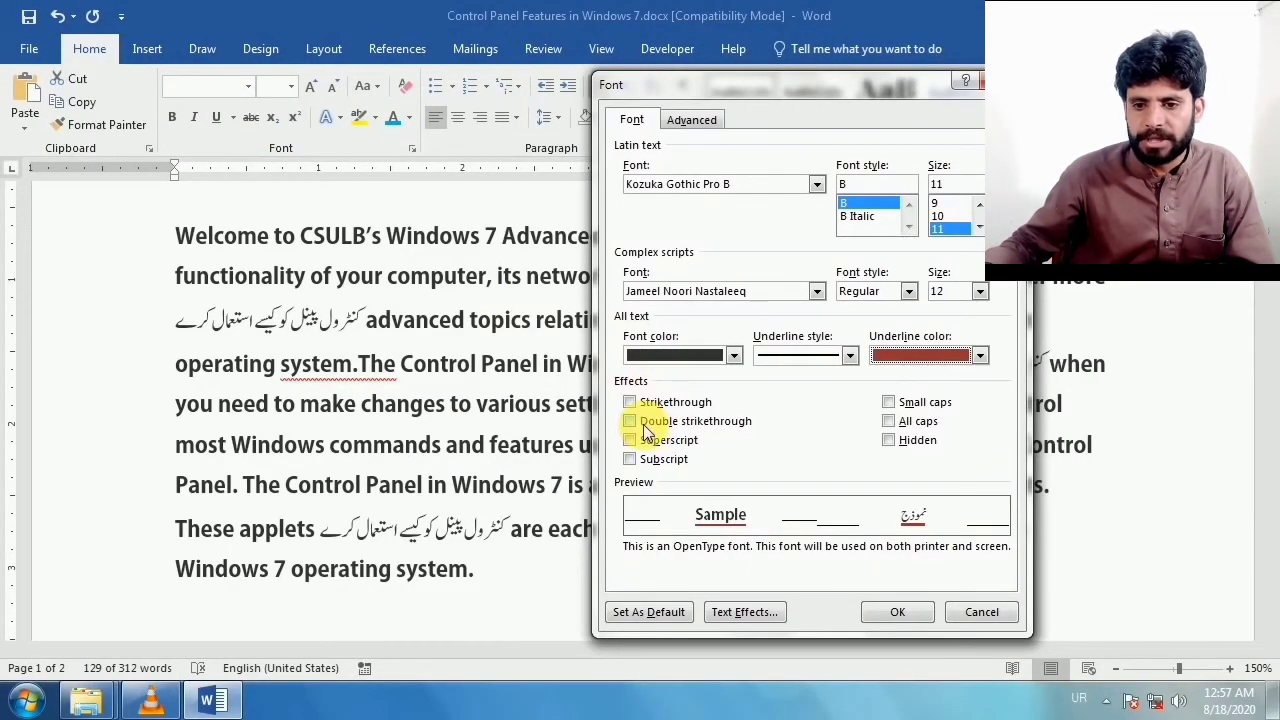
pyautogui.click(645, 430)
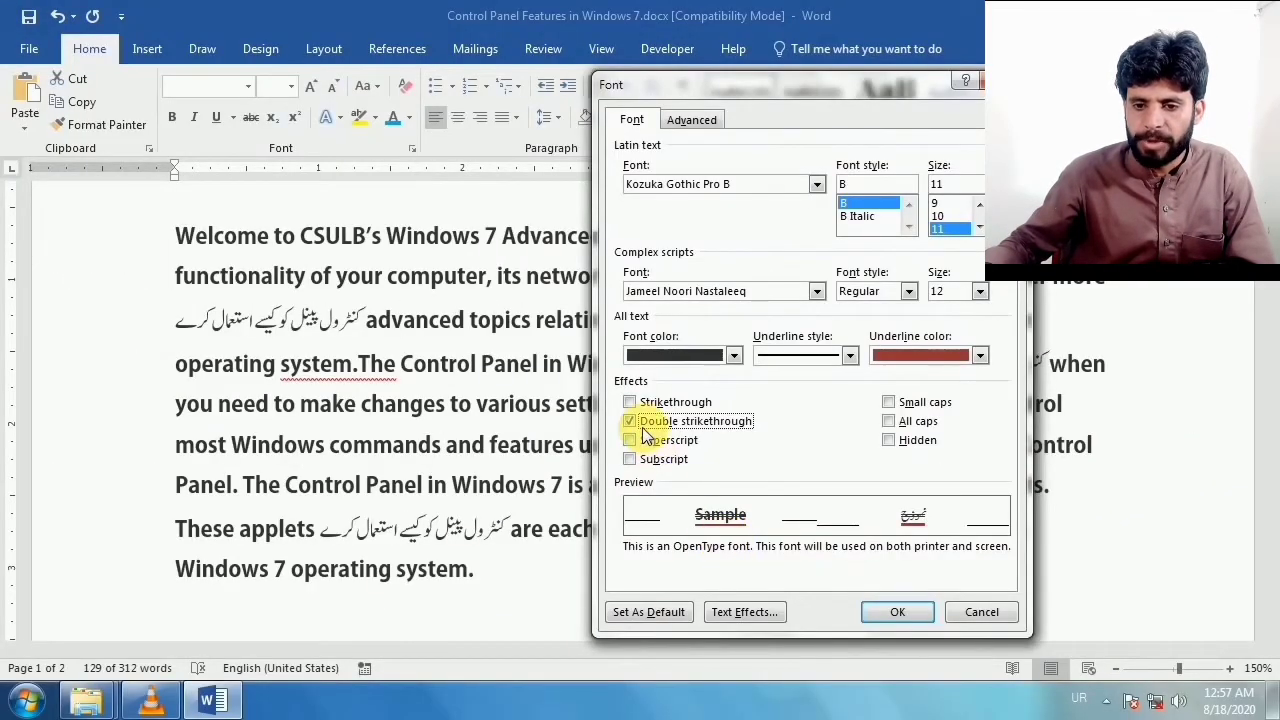
pyautogui.click(631, 421)
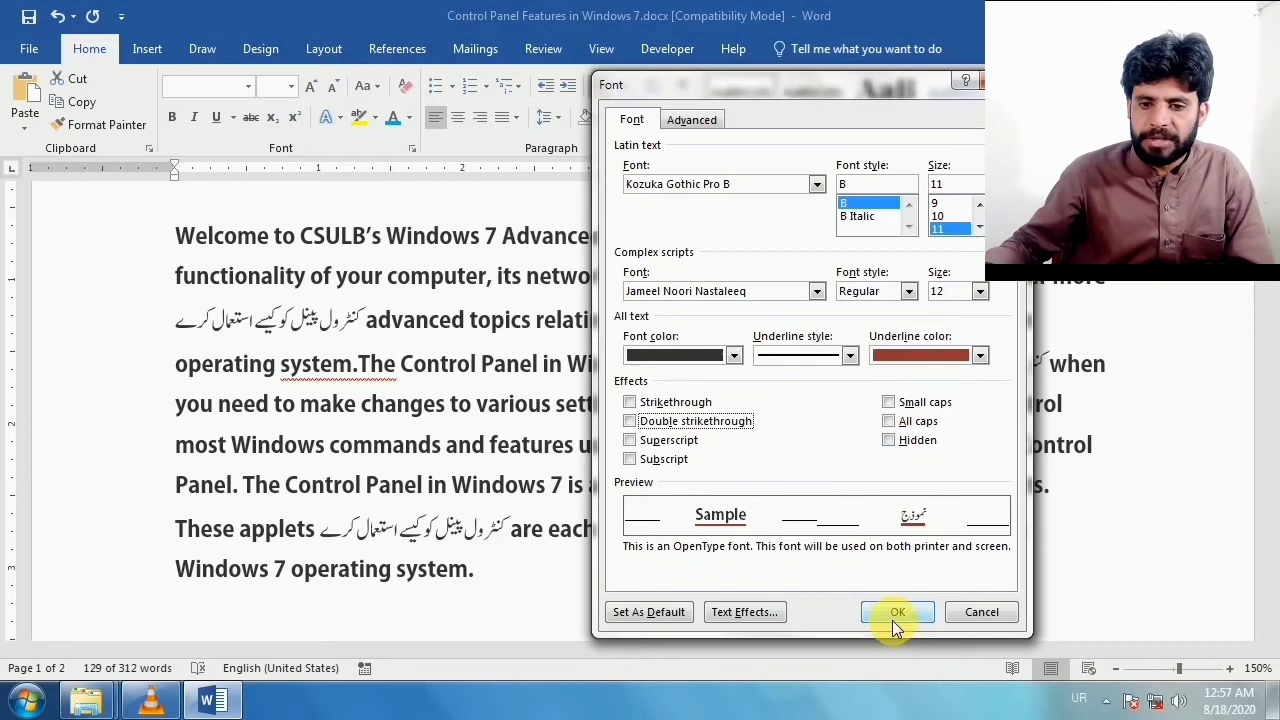
pyautogui.click(976, 613)
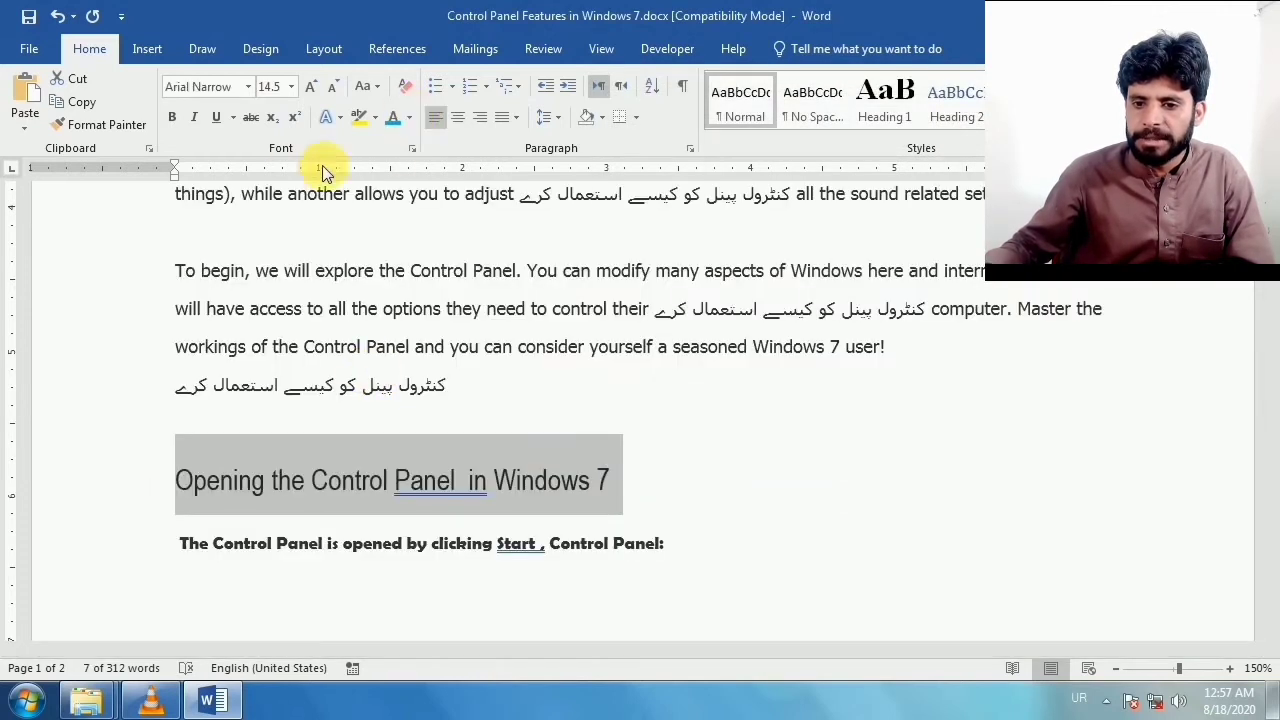
# - Apply All caps to the heading, then switch it to Small caps instead
pyautogui.click(411, 148)
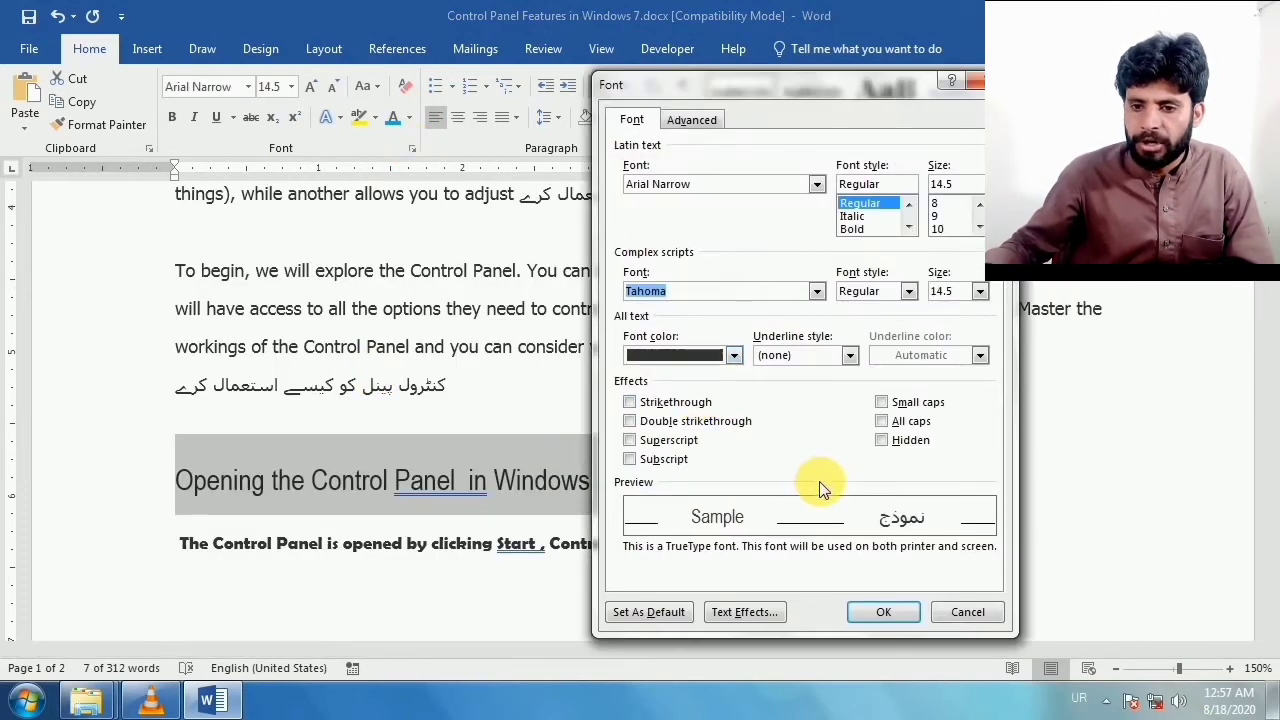
pyautogui.click(880, 424)
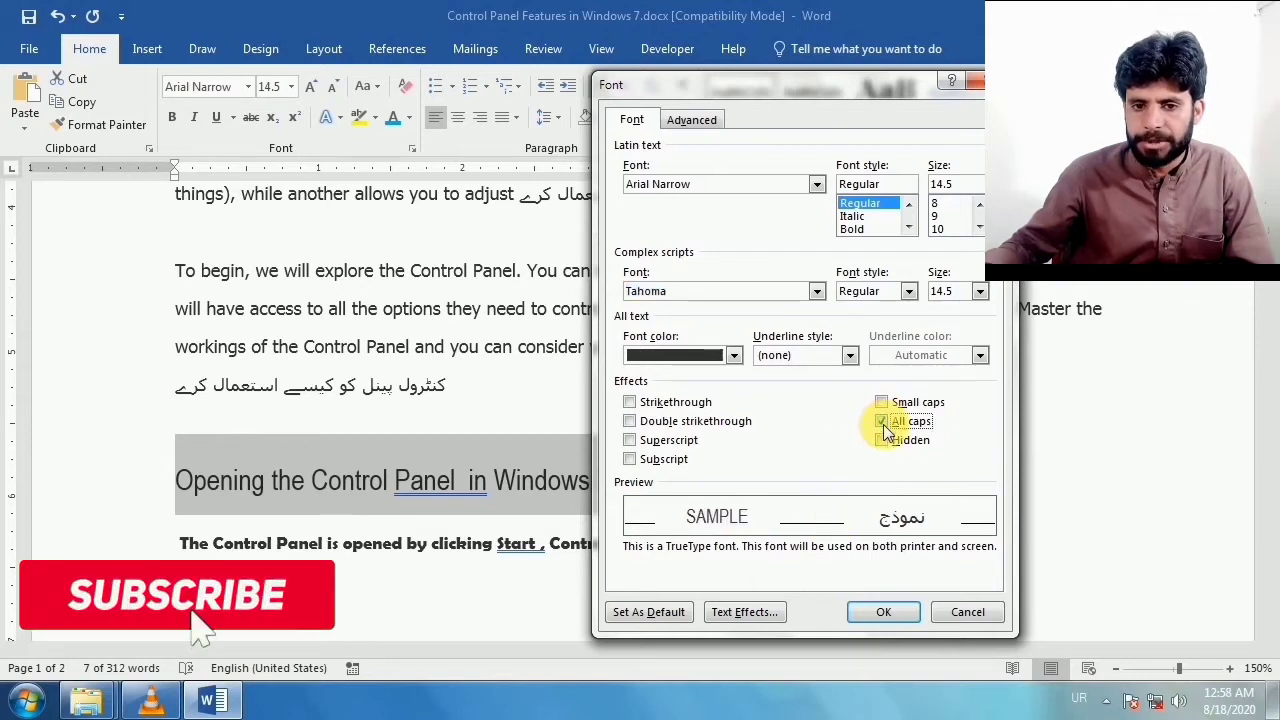
pyautogui.click(865, 620)
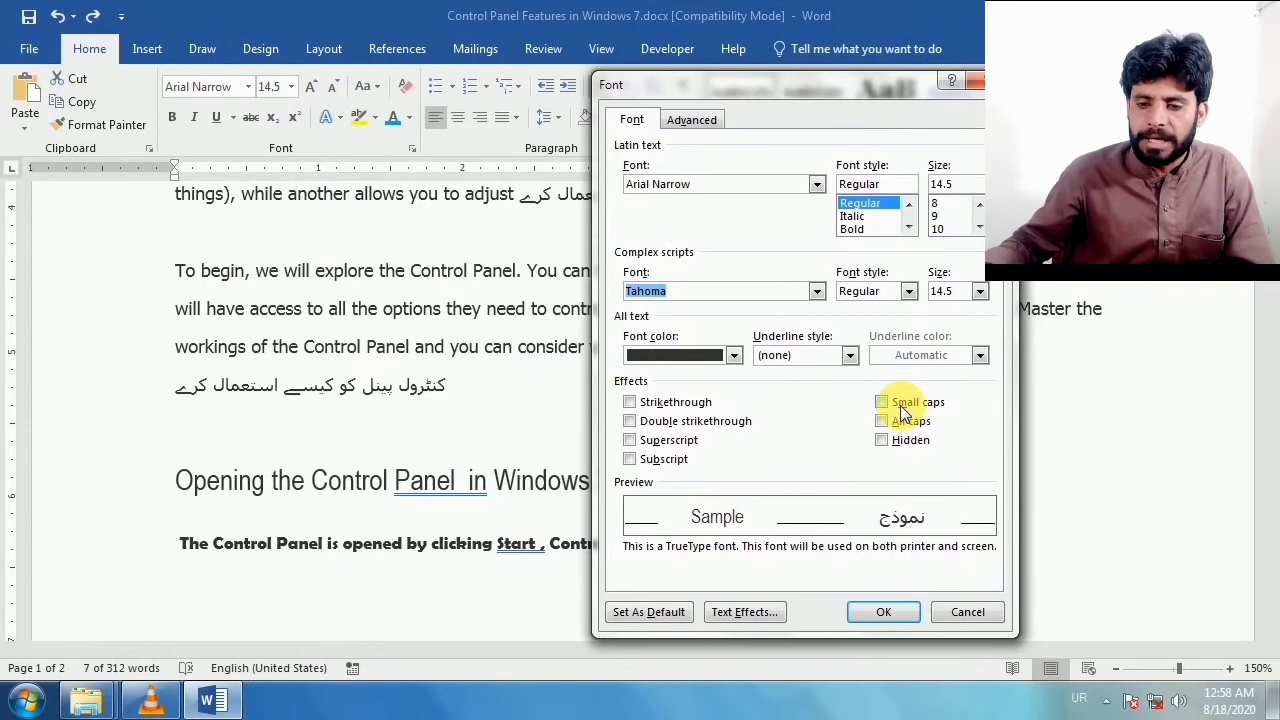
pyautogui.click(882, 403)
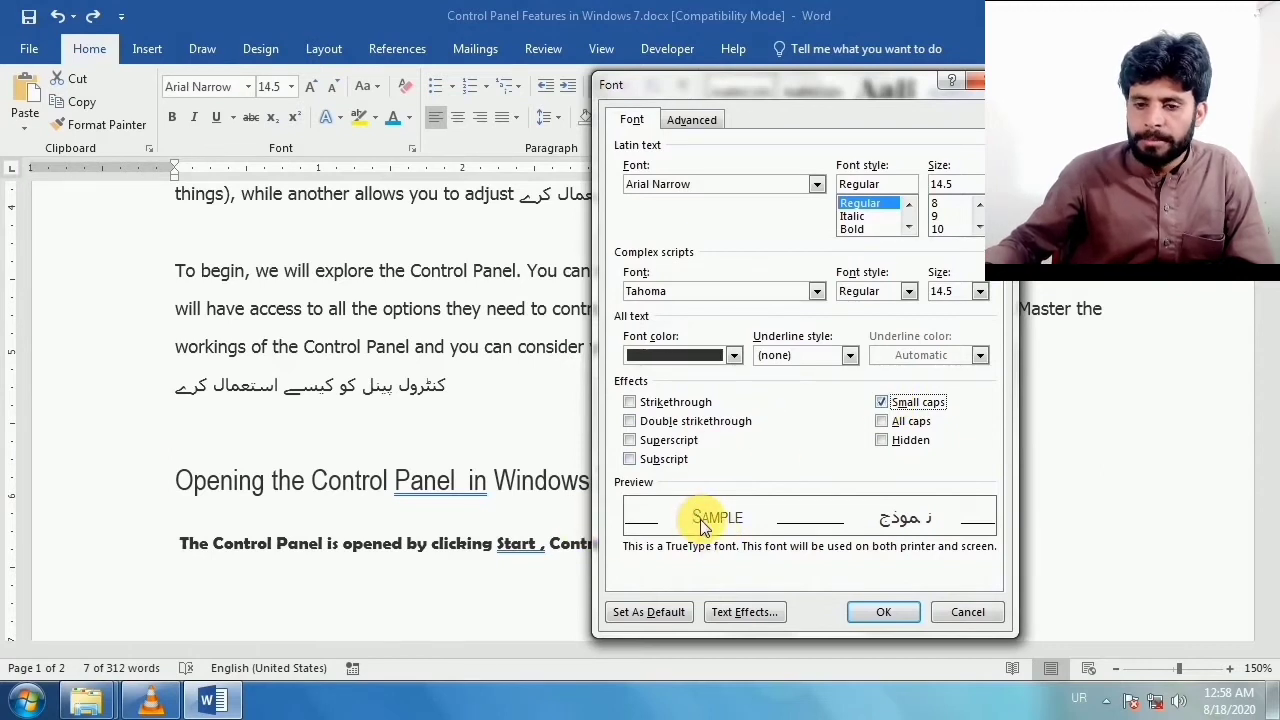
pyautogui.click(882, 614)
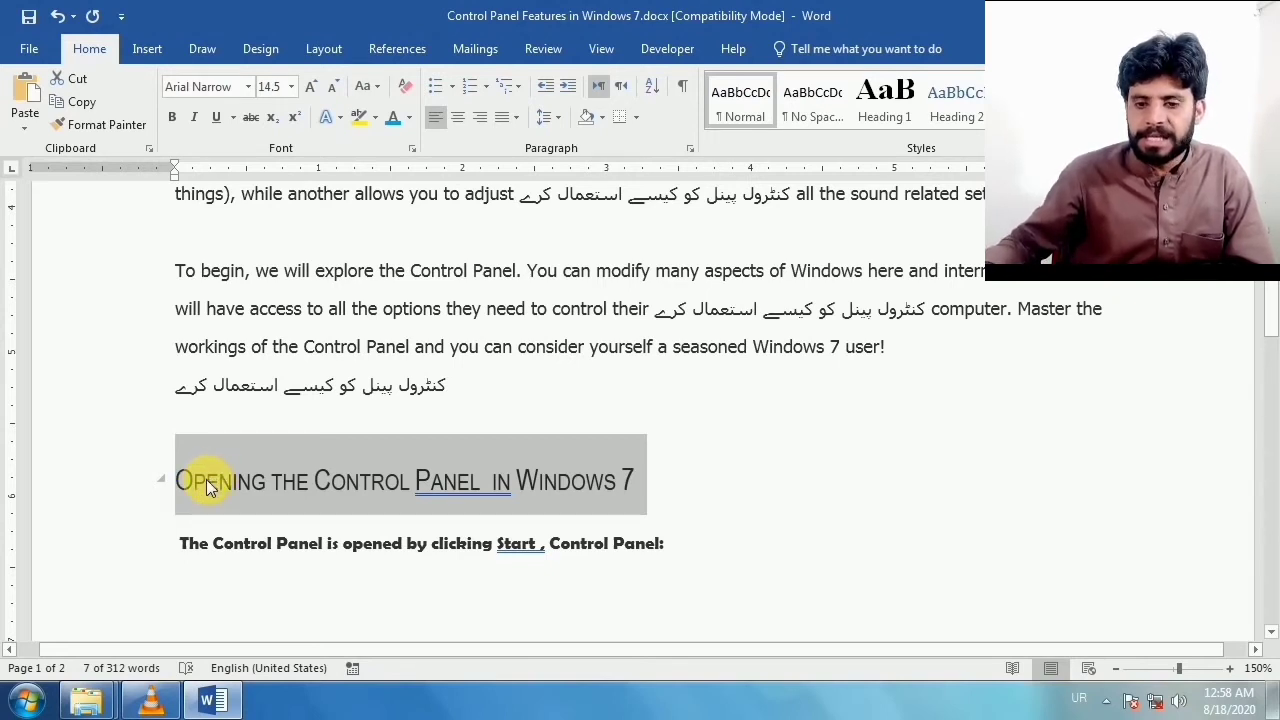
# - Recheck the heading's font settings and close the Font dialog unchanged
pyautogui.click(411, 148)
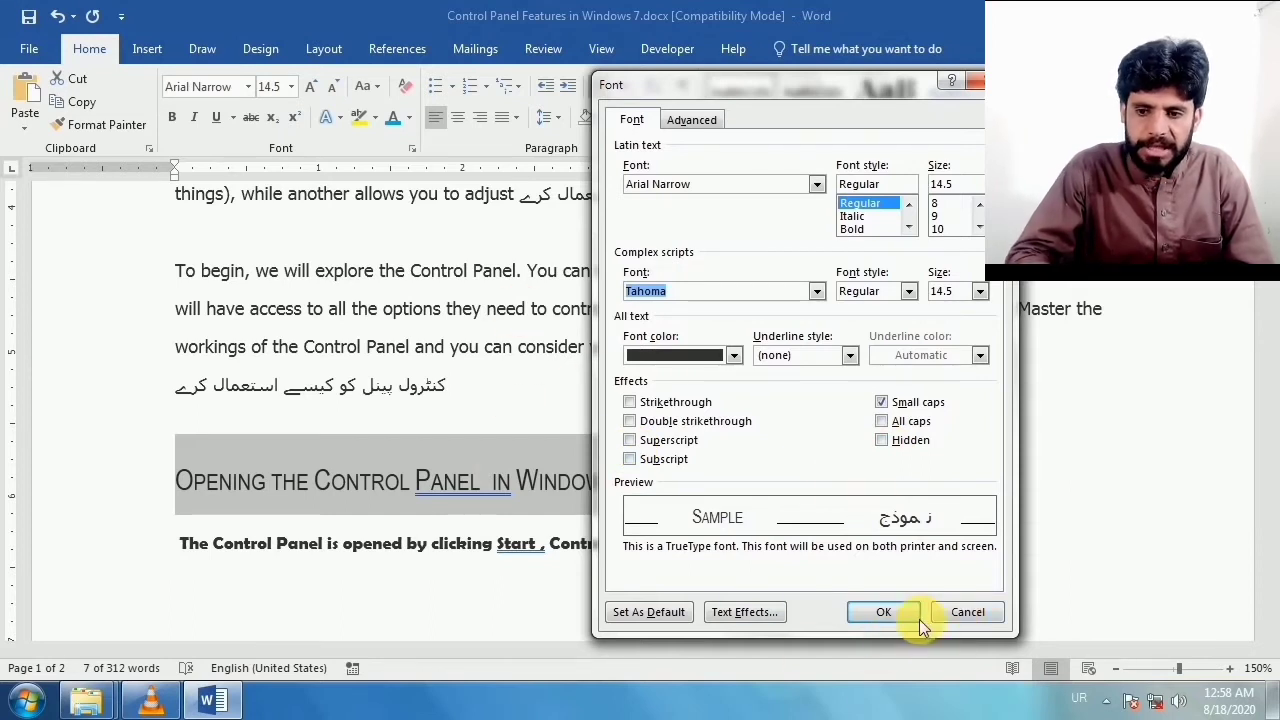
pyautogui.click(960, 612)
pyautogui.scroll(3, 529, 420)
pyautogui.scroll(3, 448, 423)
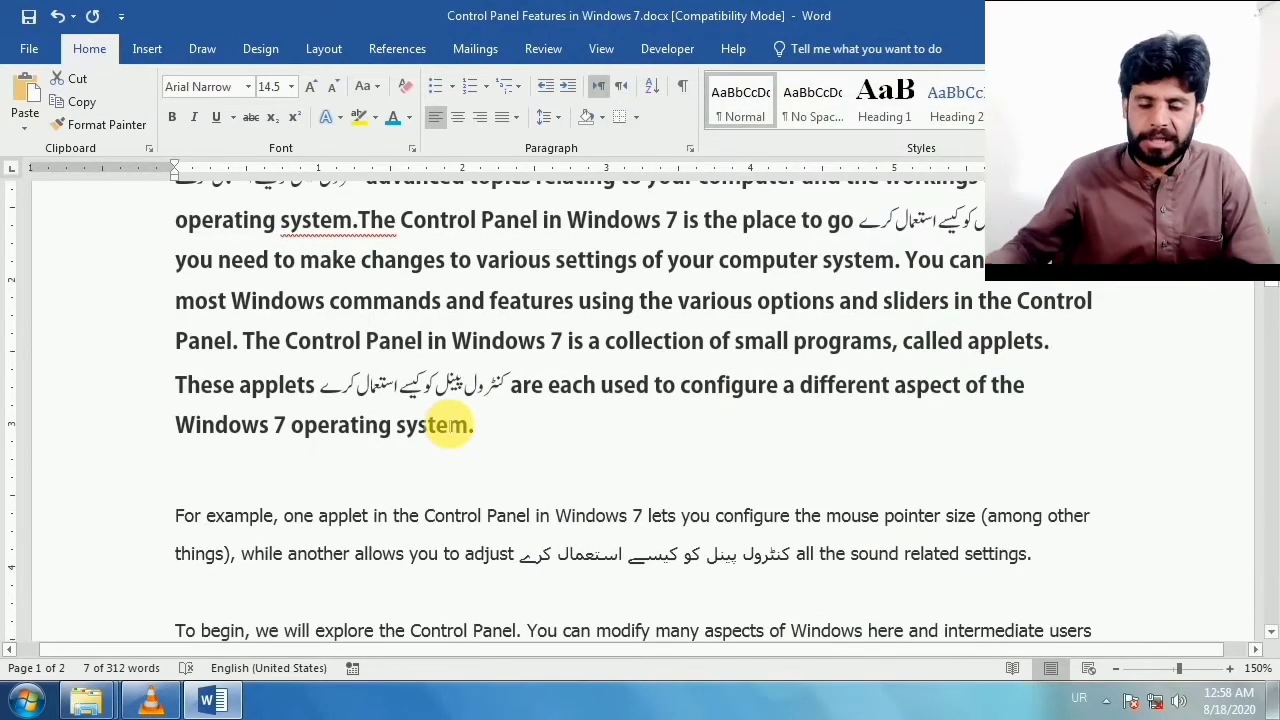
# - Mark the sentences from 'you need to make changes' to 'Windows 7 operating system.' as Hidden
pyautogui.scroll(1, 448, 425)
pyautogui.moveTo(182, 334)
pyautogui.mouseDown()
pyautogui.moveTo(760, 456)
pyautogui.moveTo(763, 506)
pyautogui.mouseUp()
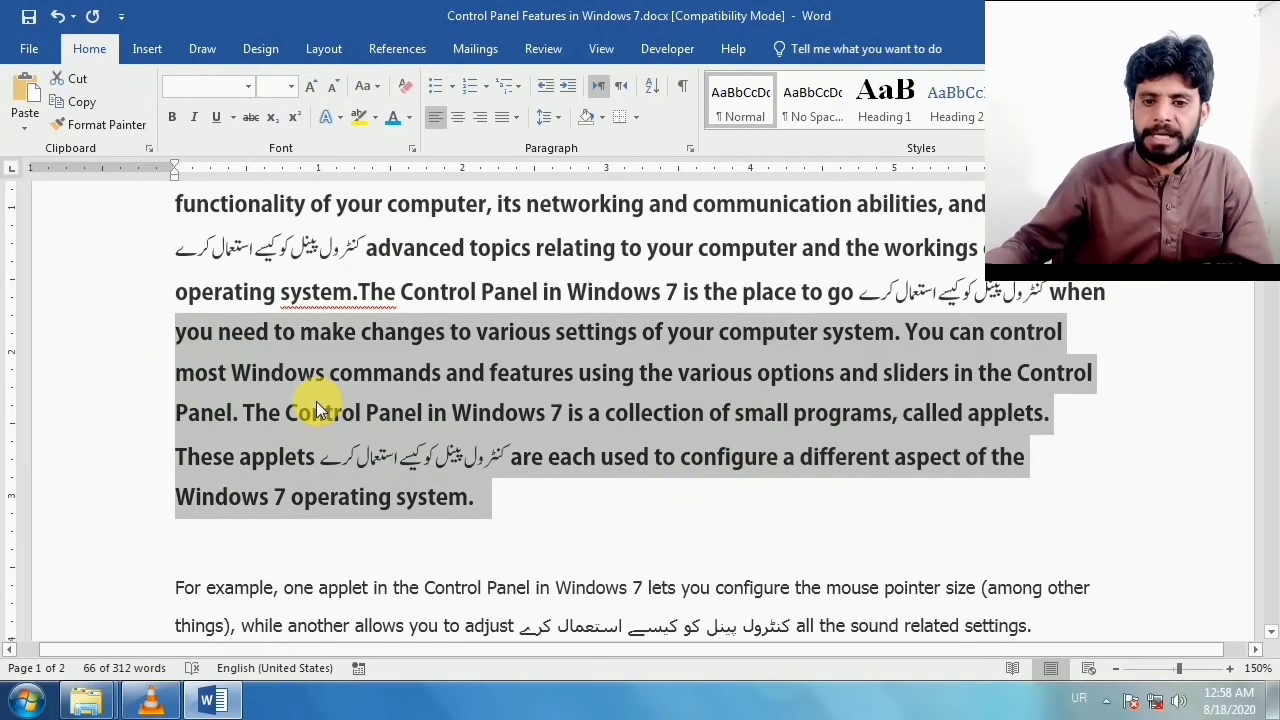
pyautogui.click(412, 148)
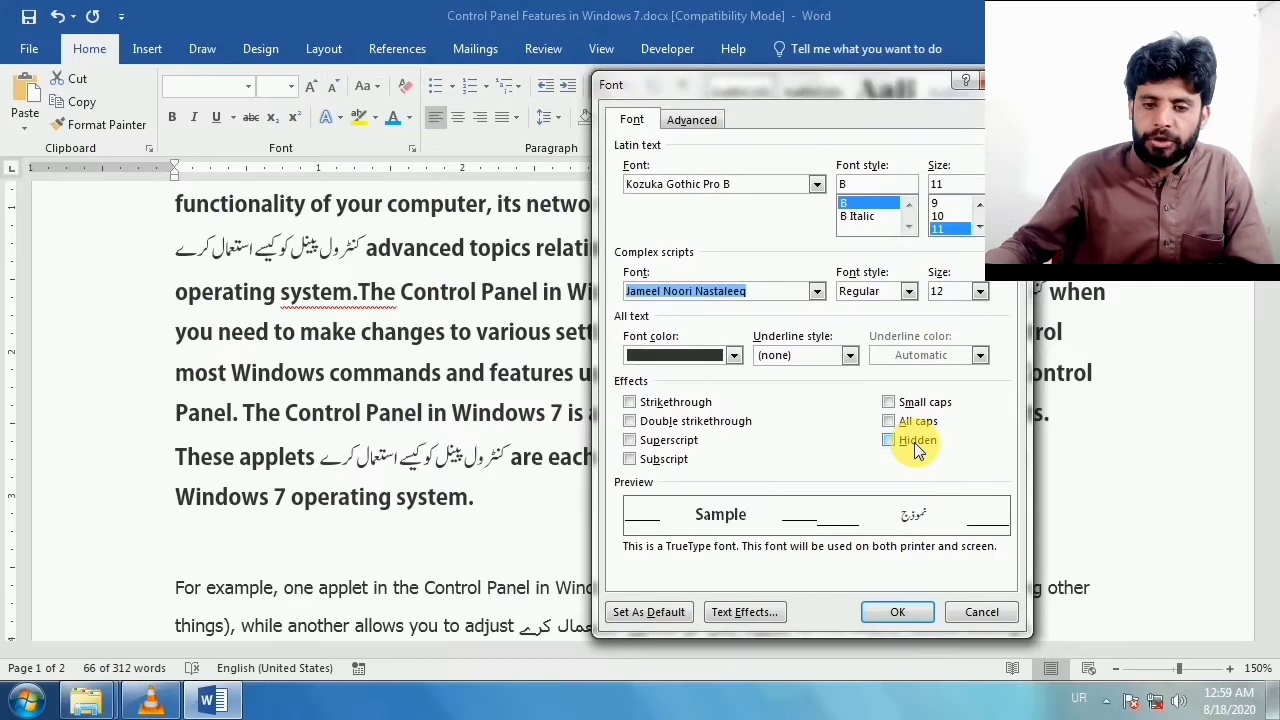
pyautogui.click(892, 443)
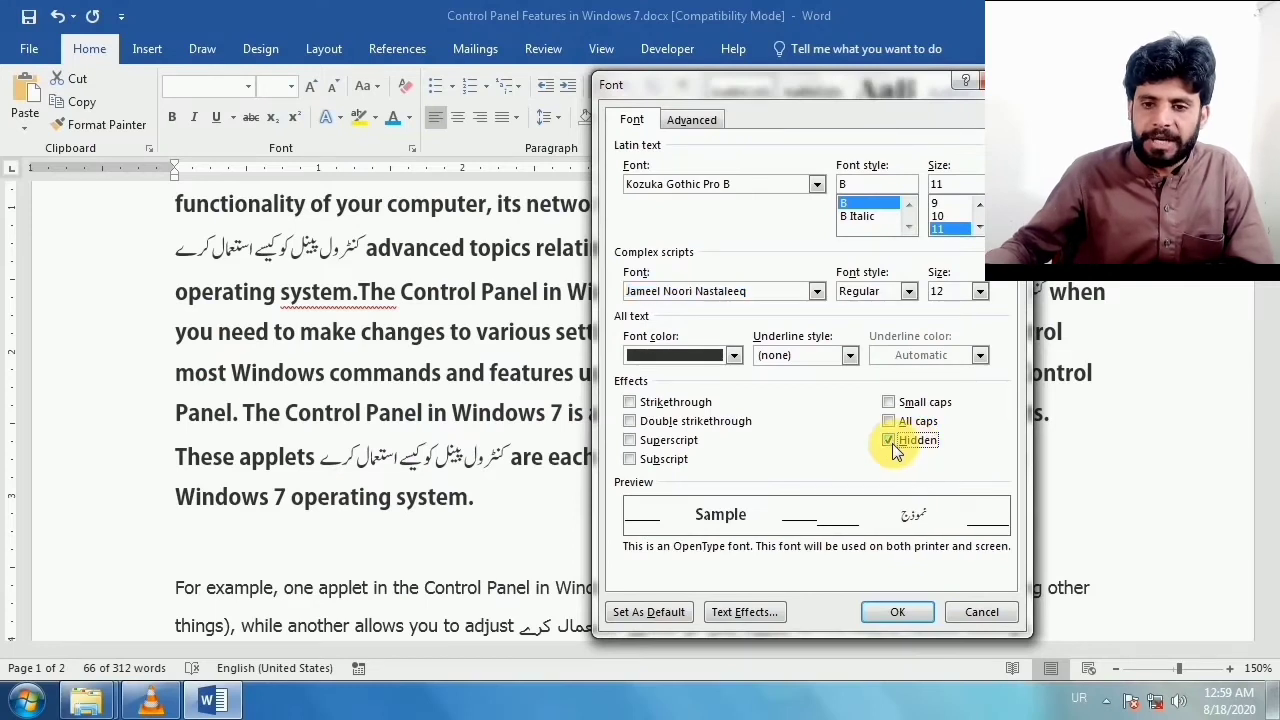
pyautogui.click(893, 612)
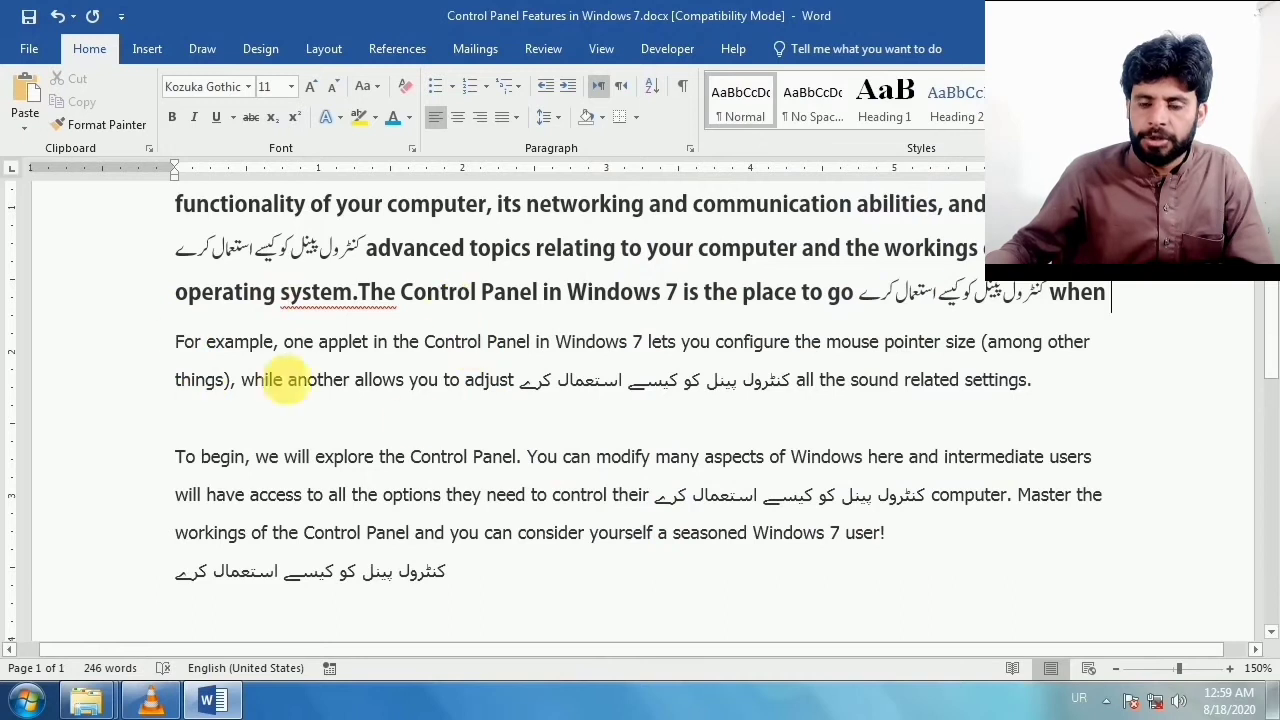
# - Toggle Show/Hide ¶ on and off to check the hidden sentences
pyautogui.scroll(2, 287, 378)
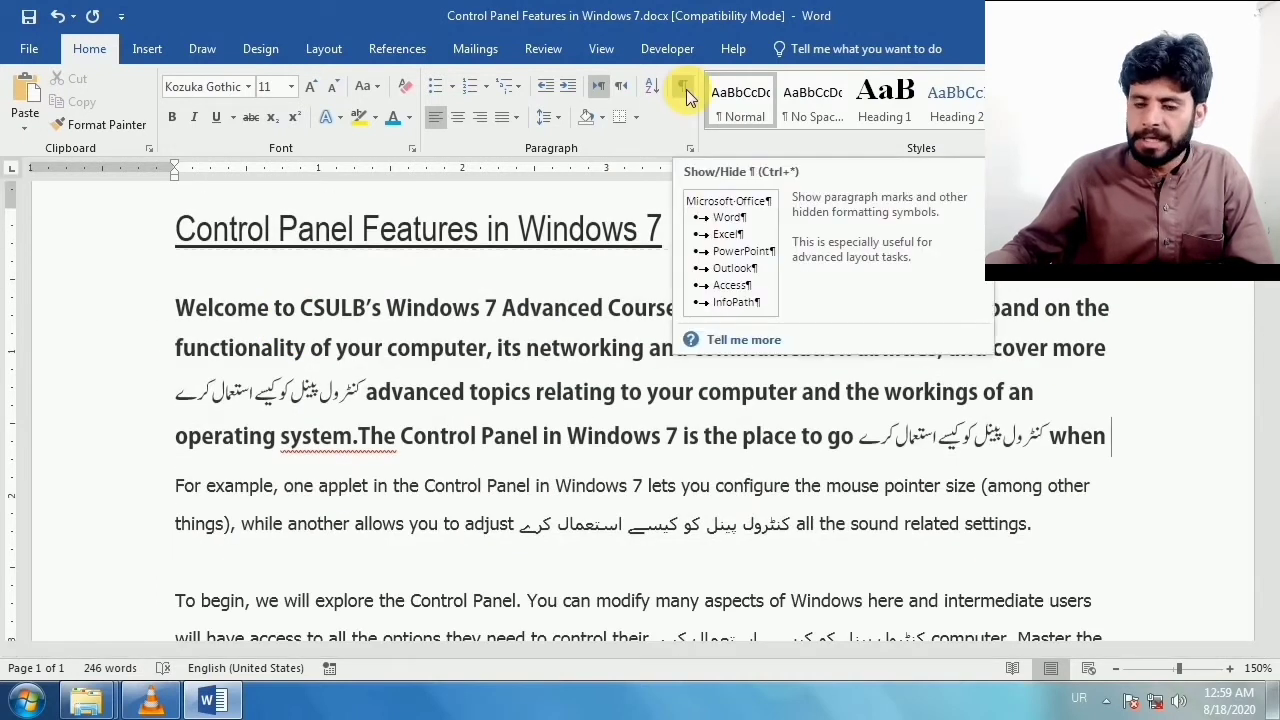
pyautogui.click(686, 95)
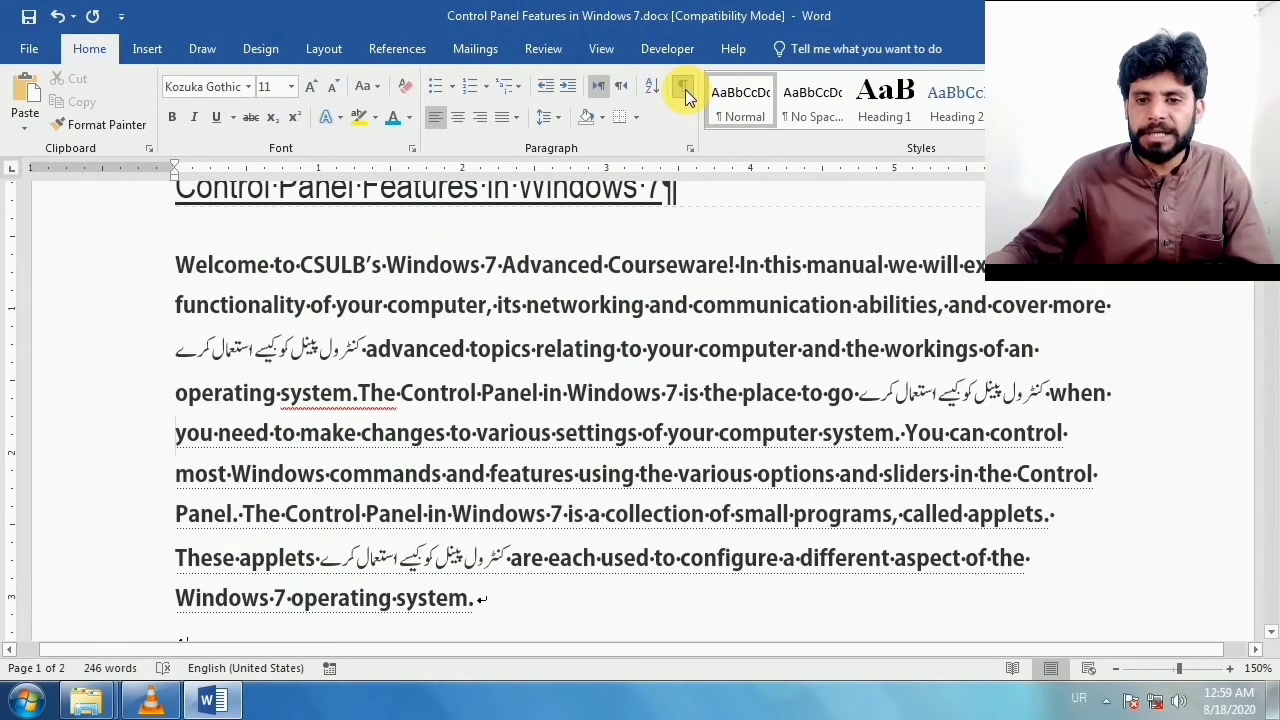
pyautogui.click(684, 90)
pyautogui.click(684, 90)
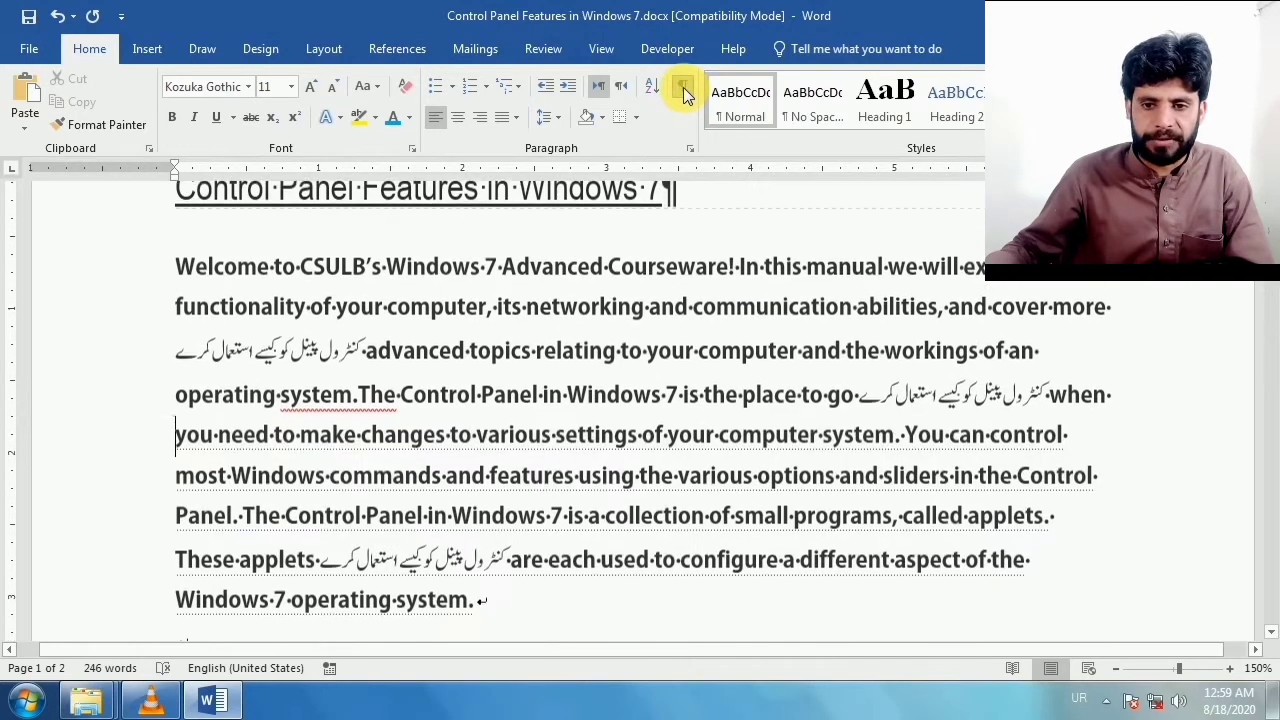
pyautogui.scroll(-2, 680, 255)
pyautogui.scroll(2, 680, 255)
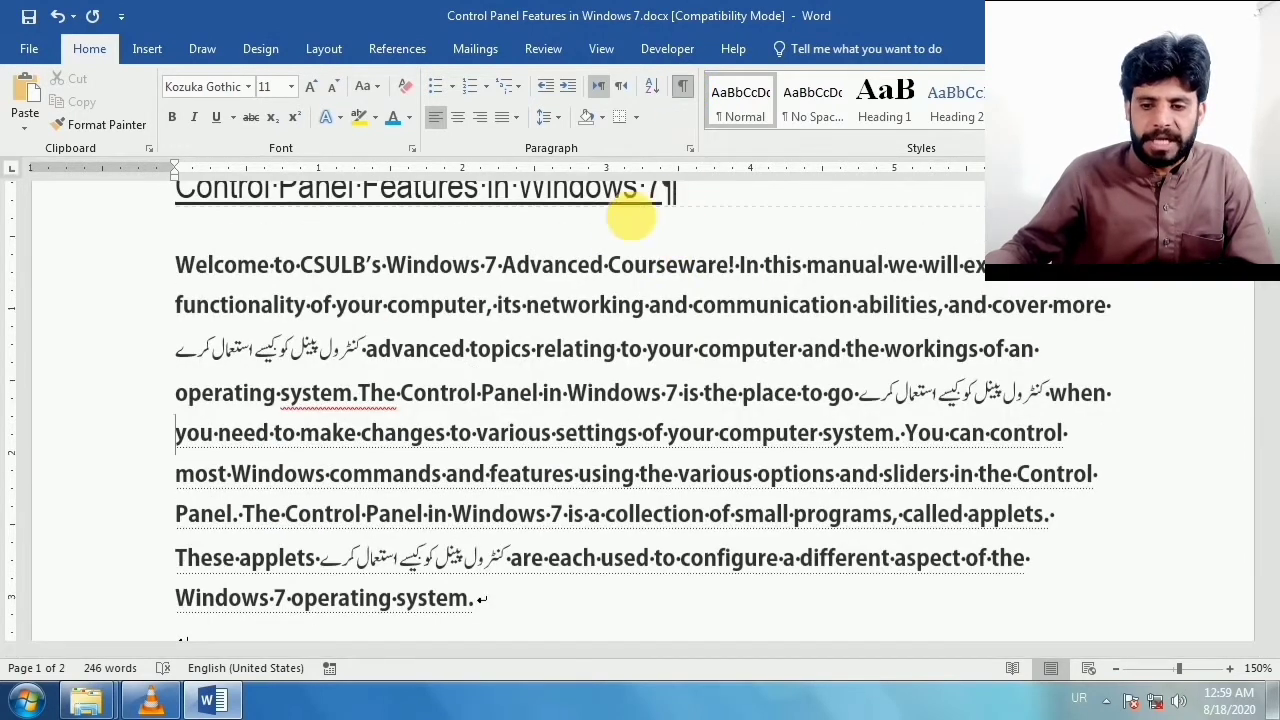
pyautogui.click(680, 88)
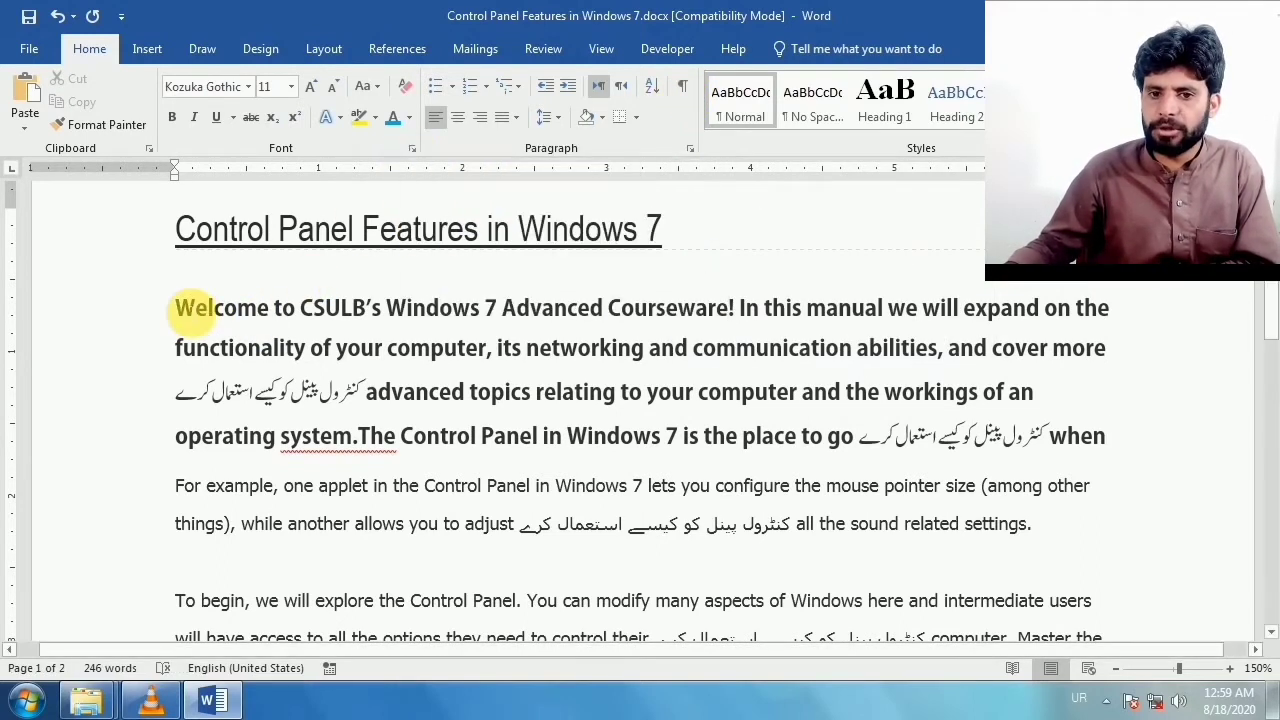
# - Select the title 'Control Panel Features in Windows 7' and open its Font dialog
pyautogui.moveTo(176, 308); pyautogui.dragTo(385, 312)
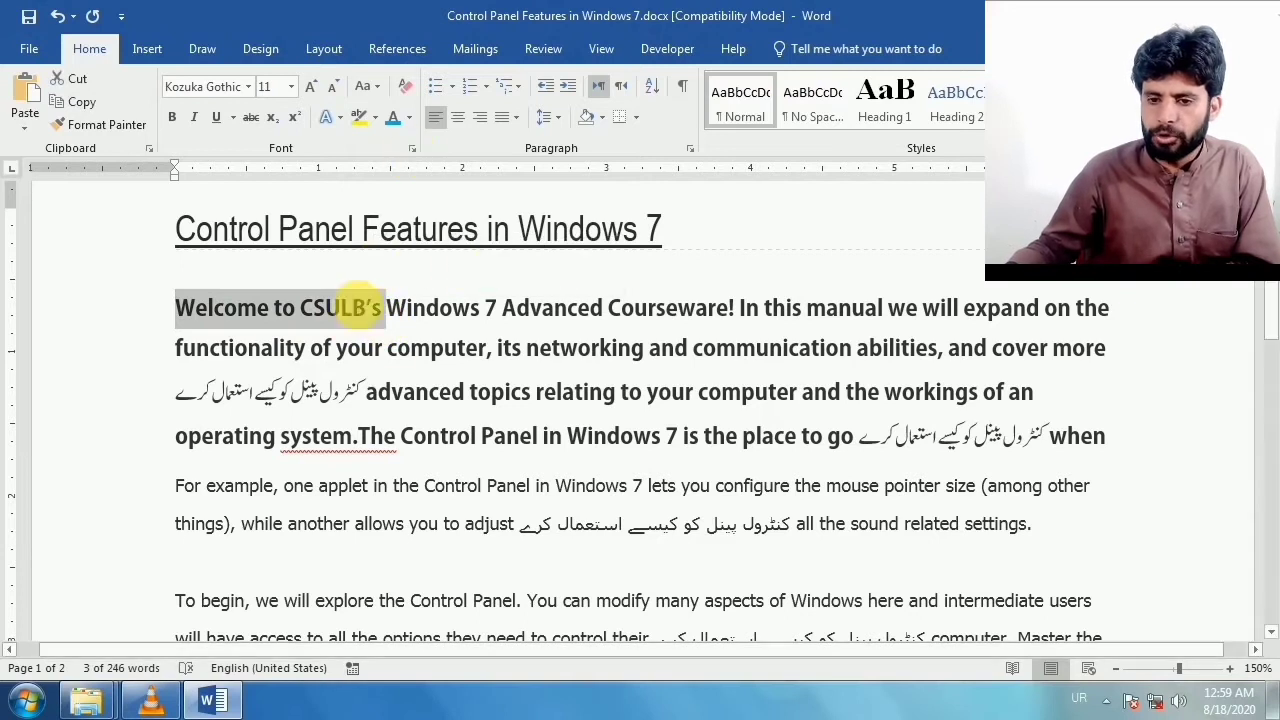
pyautogui.click(378, 306)
pyautogui.moveTo(176, 232)
pyautogui.mouseDown()
pyautogui.moveTo(668, 258)
pyautogui.moveTo(651, 249)
pyautogui.mouseUp()
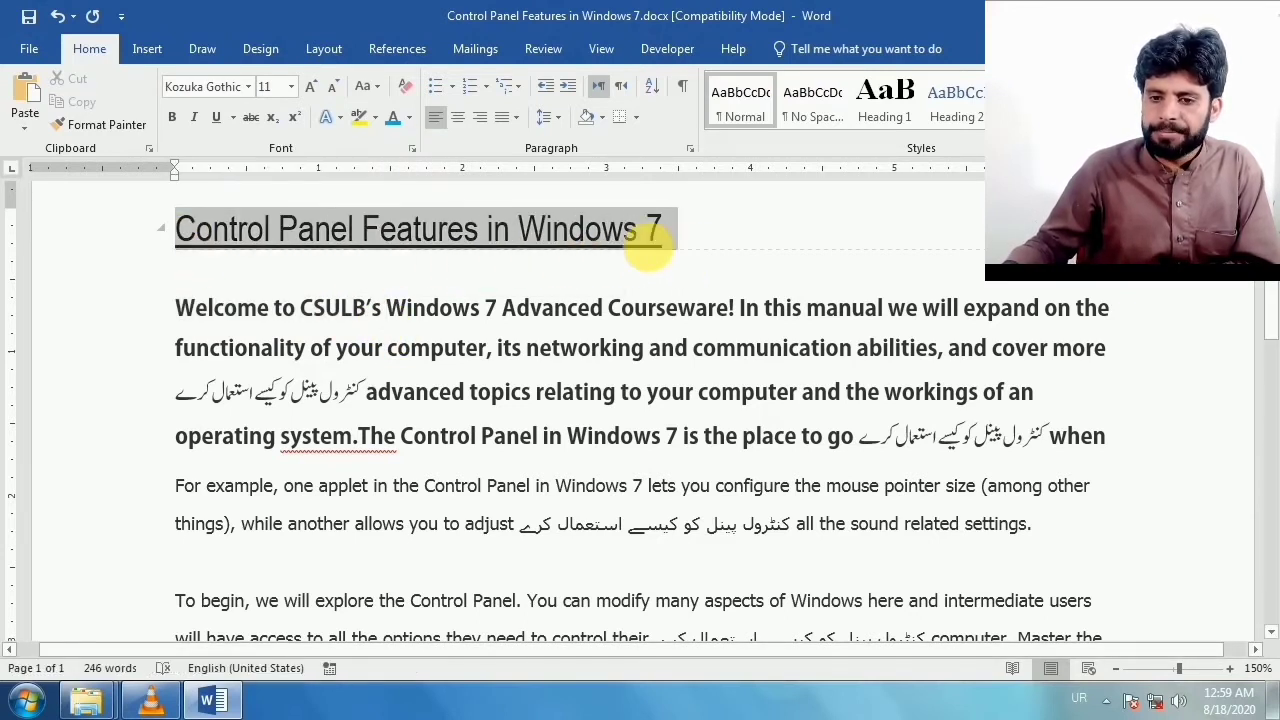
pyautogui.click(411, 148)
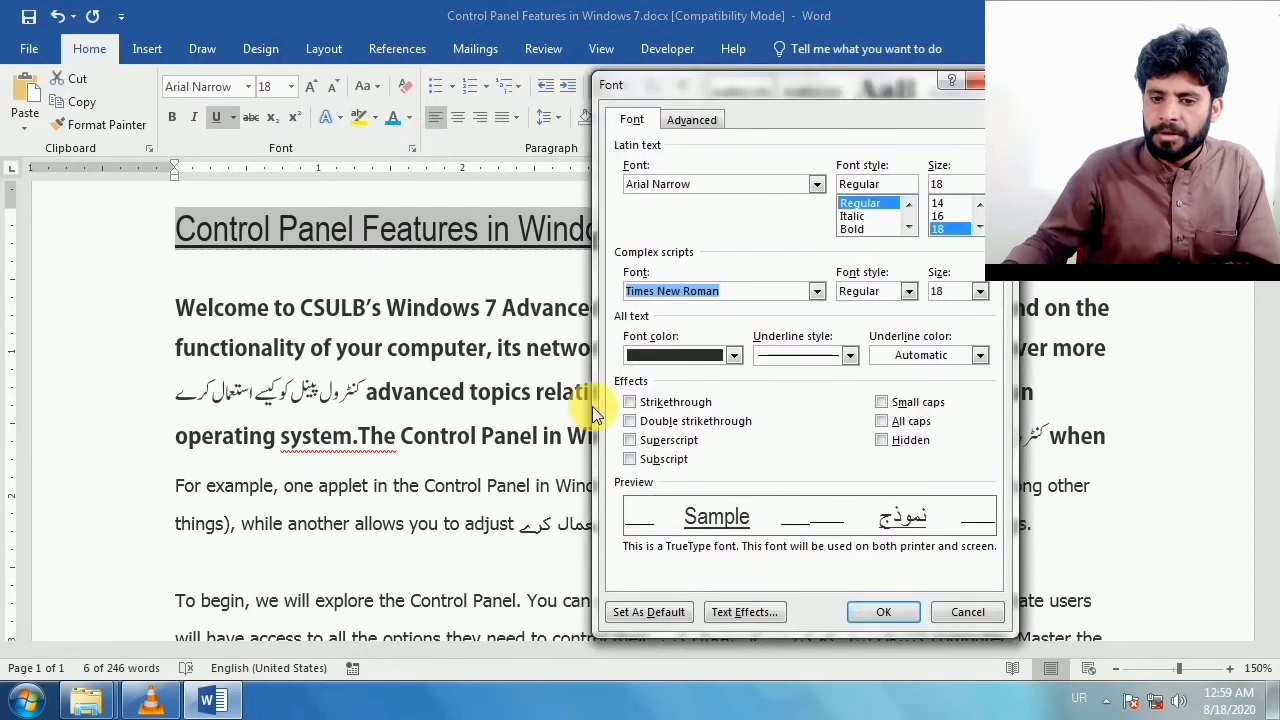
# - Give the title a gradient fill: amber stop at 64%, dark navy at 100%, new stop at 24%
pyautogui.click(744, 612)
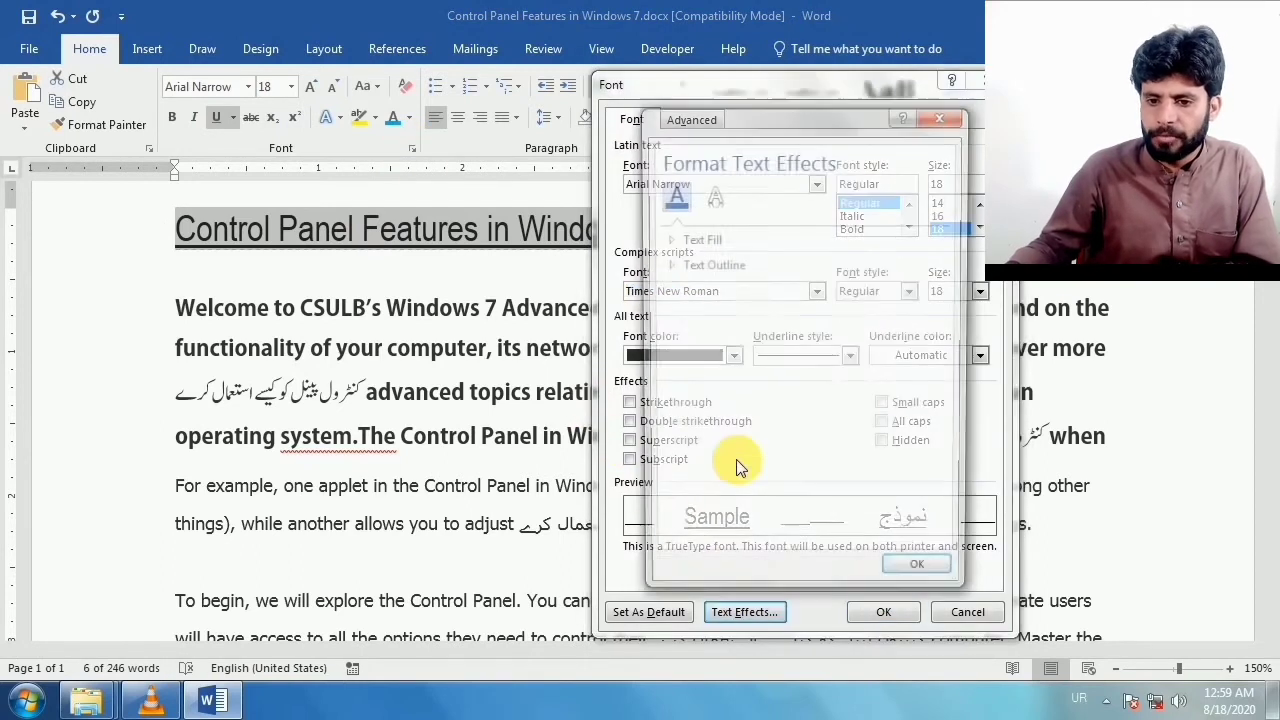
pyautogui.click(698, 246)
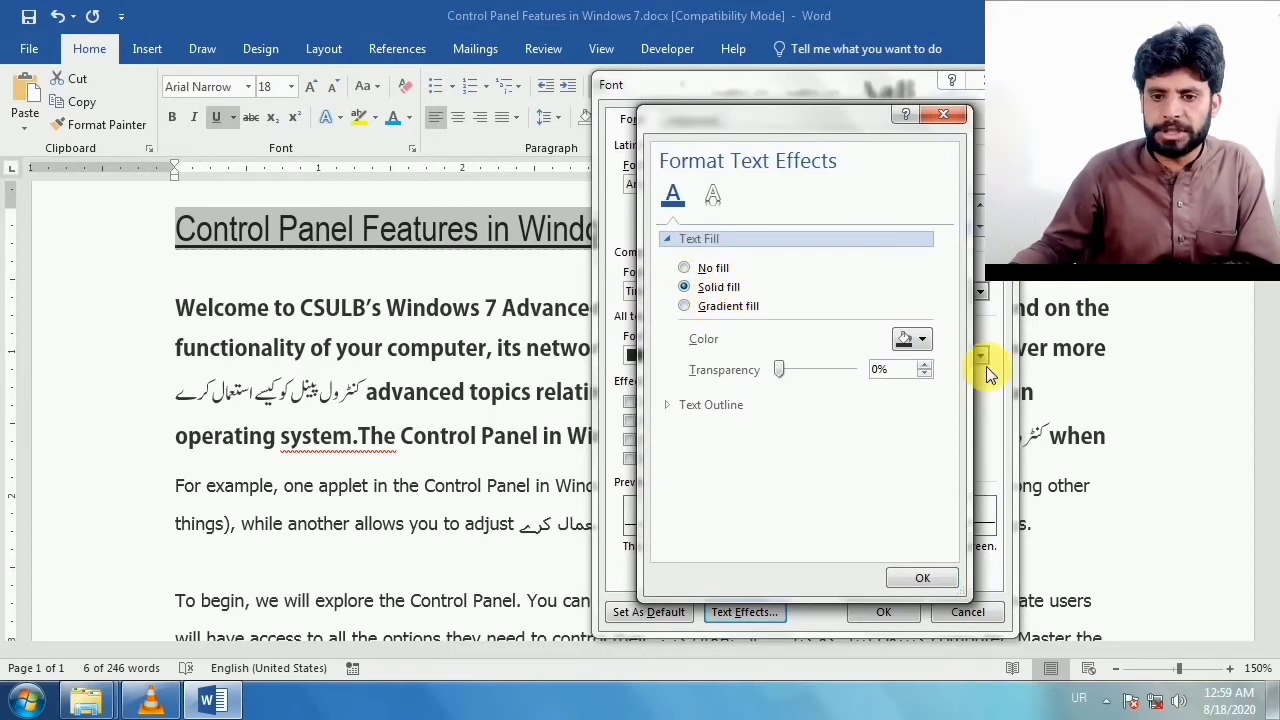
pyautogui.click(921, 339)
pyautogui.click(684, 306)
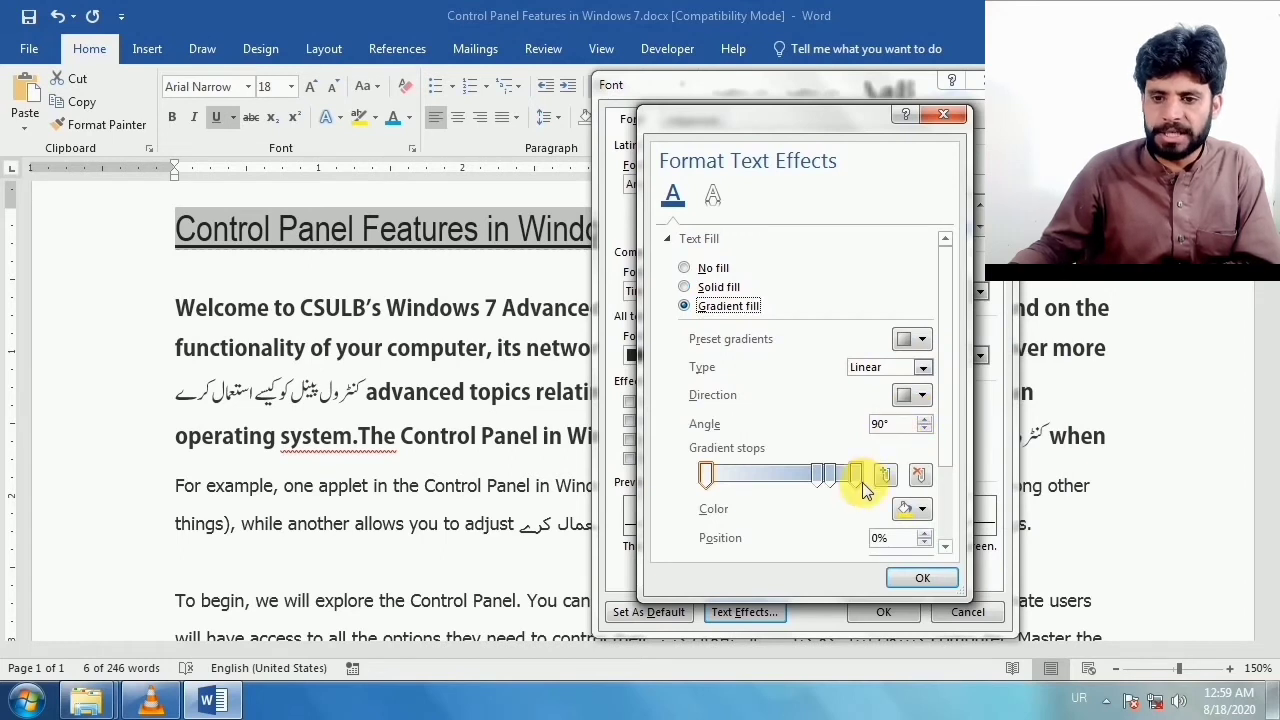
pyautogui.click(818, 476)
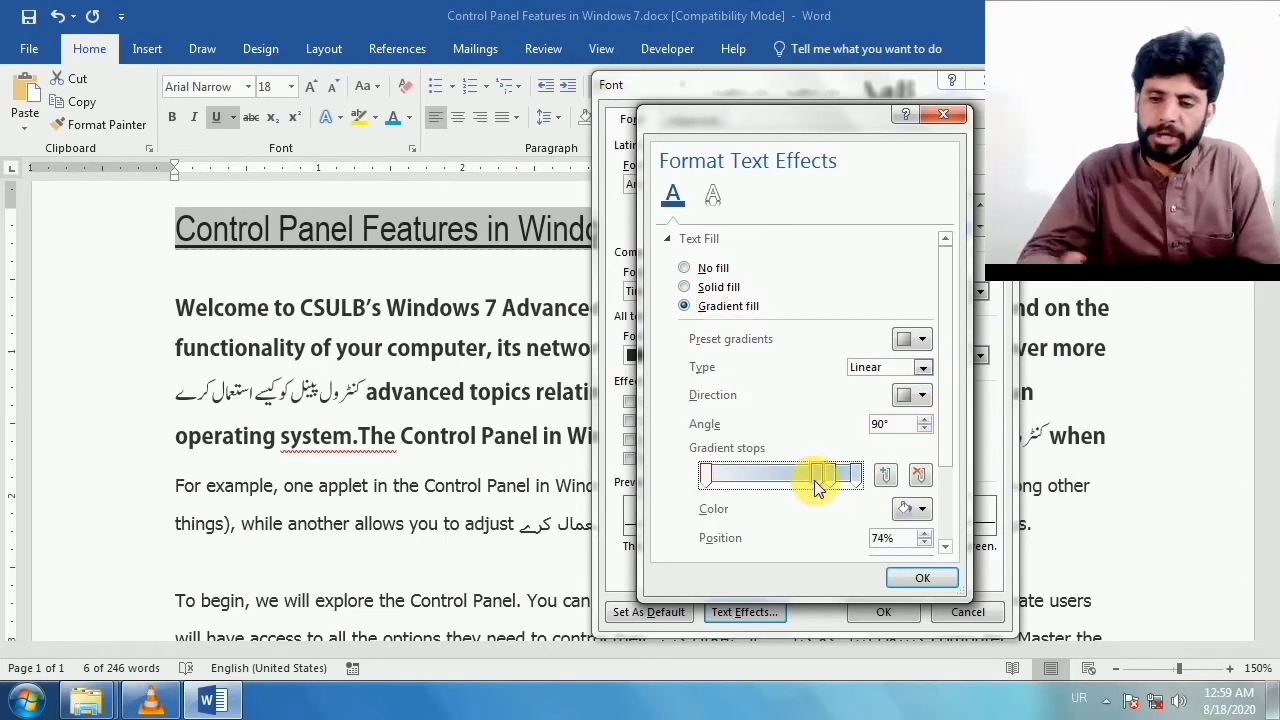
pyautogui.click(922, 511)
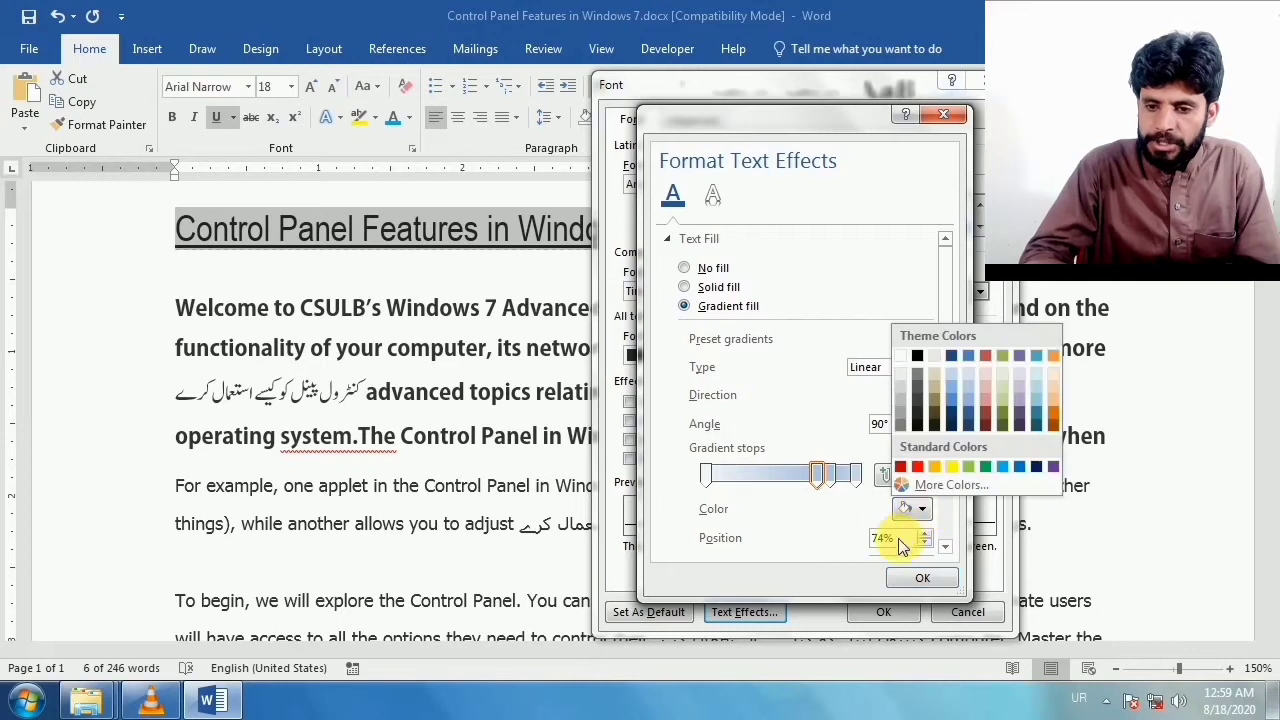
pyautogui.click(936, 466)
pyautogui.click(856, 474)
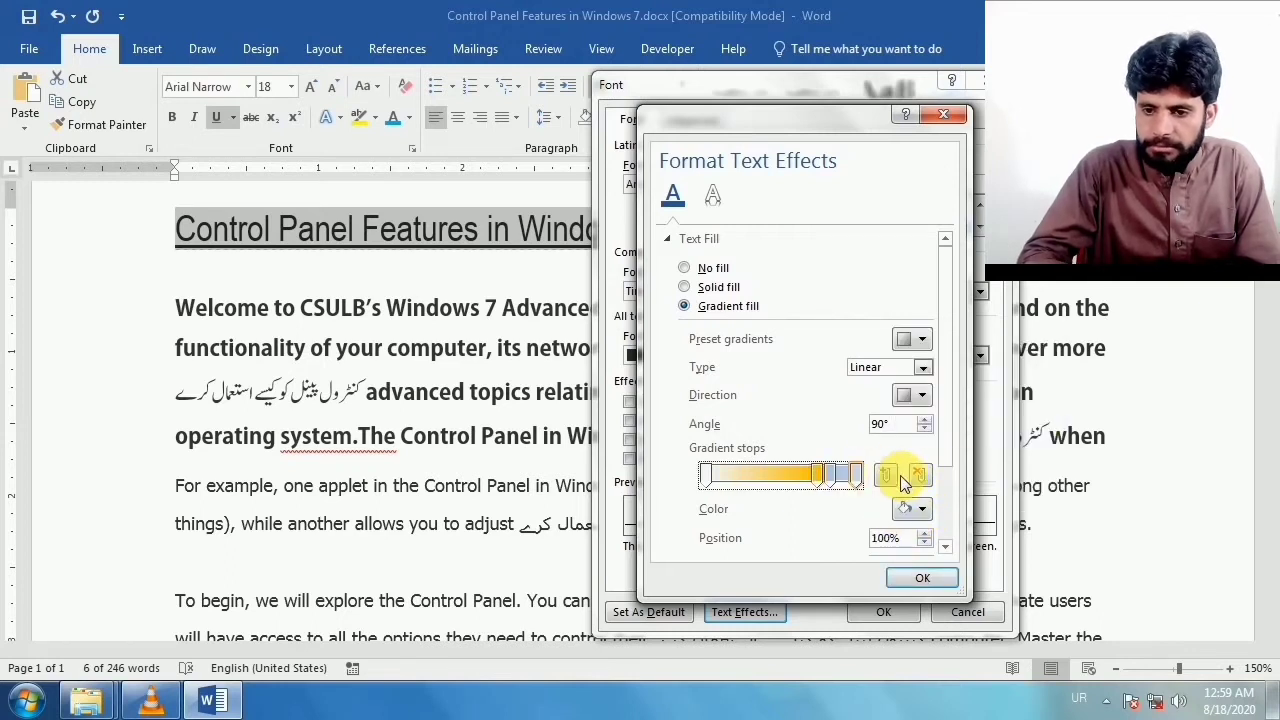
pyautogui.click(924, 508)
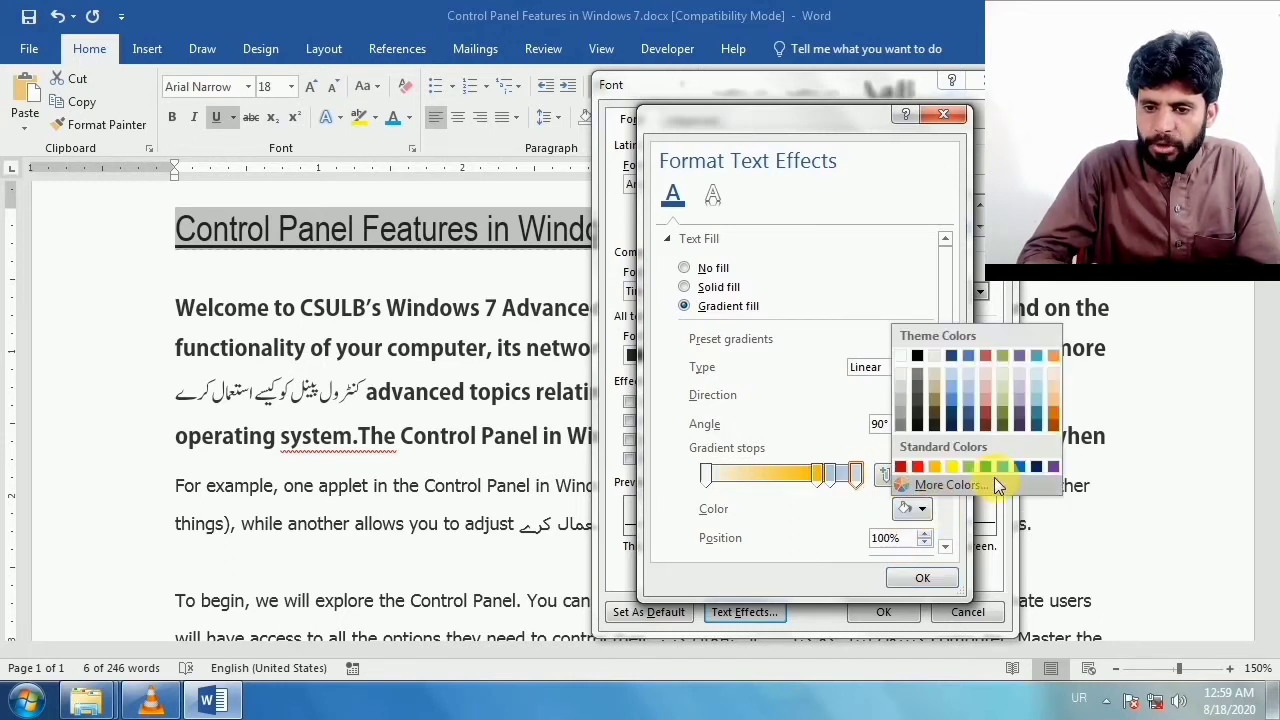
pyautogui.click(1036, 468)
pyautogui.moveTo(822, 483)
pyautogui.mouseDown()
pyautogui.moveTo(792, 480)
pyautogui.moveTo(818, 480)
pyautogui.mouseUp()
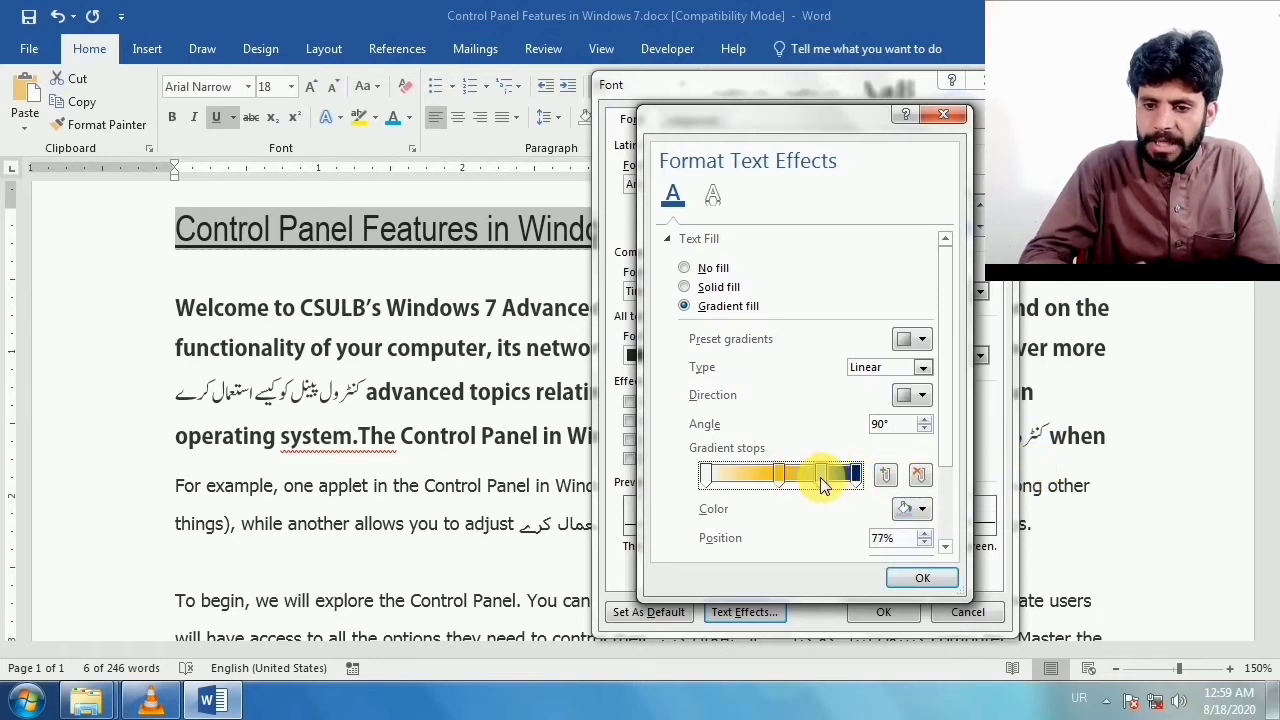
pyautogui.click(741, 476)
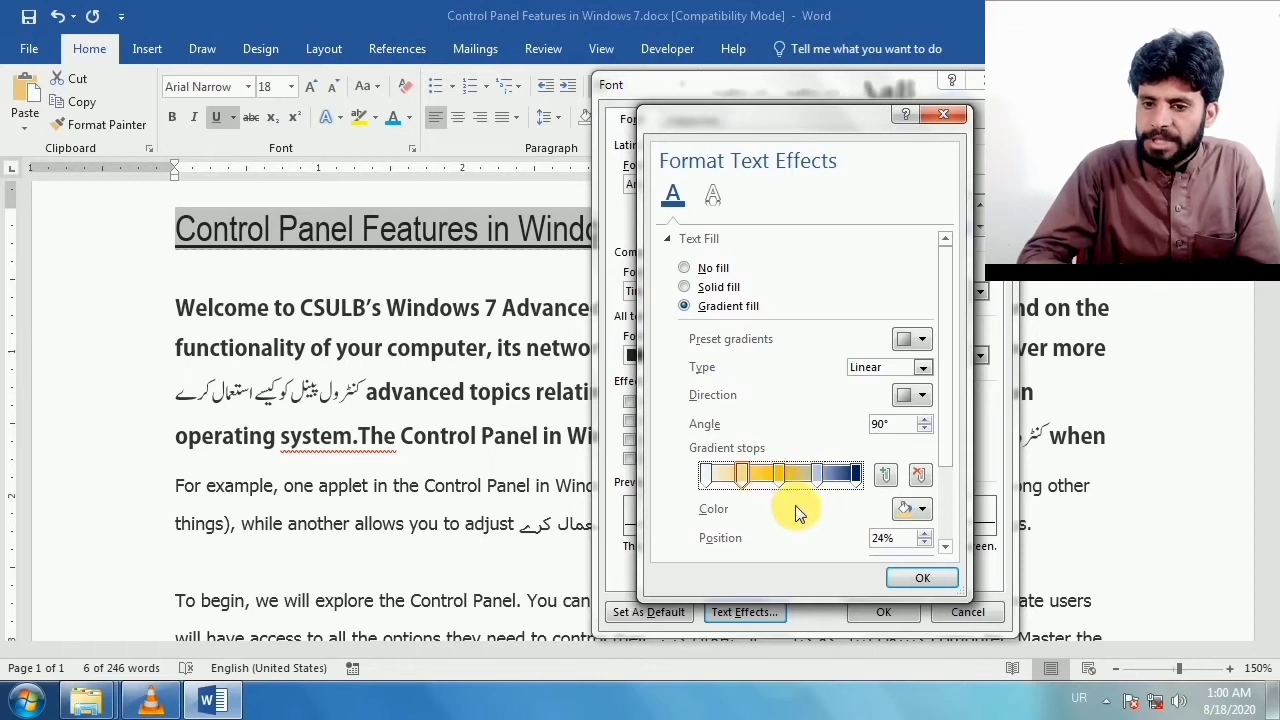
# - Make the gradient Radial with a chosen direction and confirm the text fill
pyautogui.click(872, 367)
pyautogui.click(866, 404)
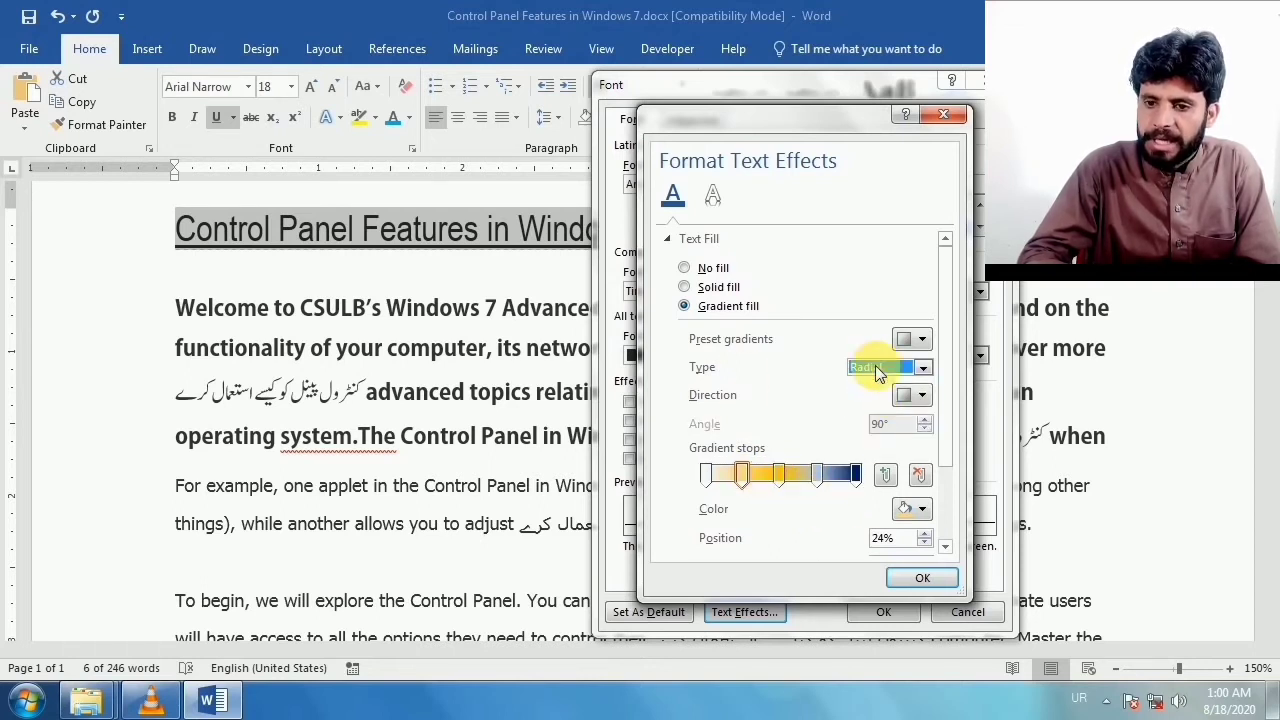
pyautogui.click(925, 393)
pyautogui.click(997, 437)
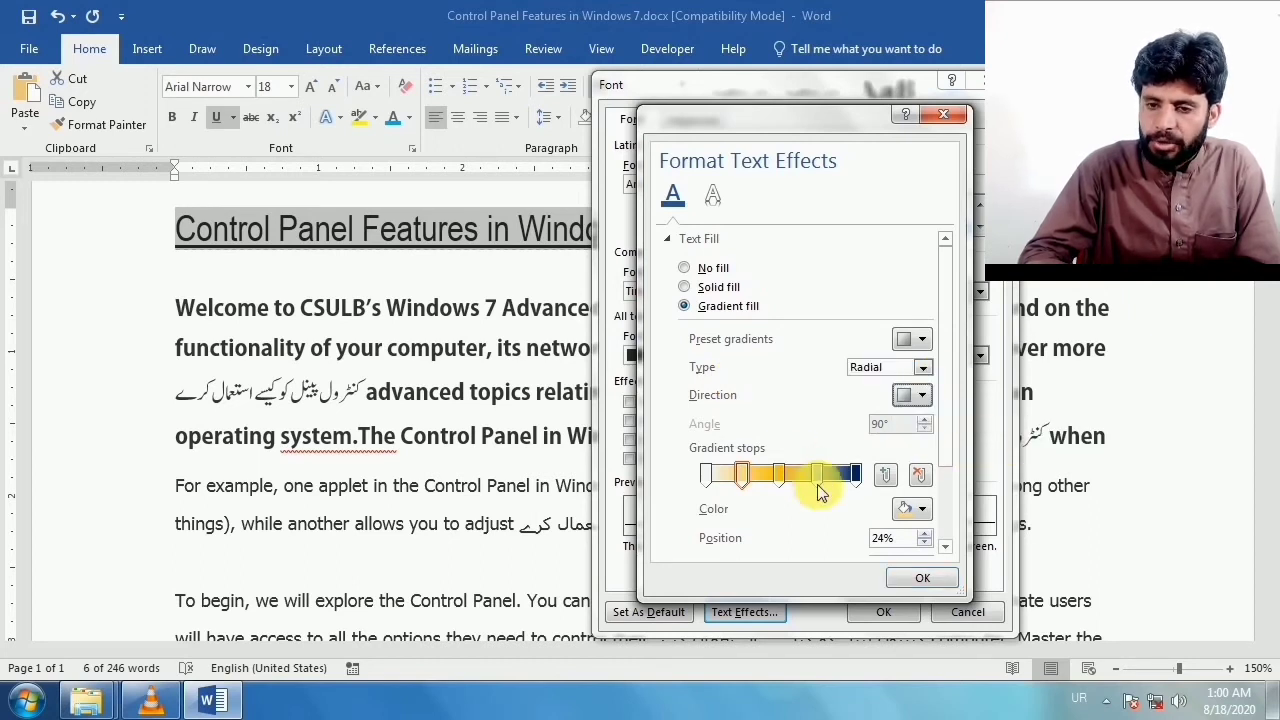
pyautogui.click(921, 341)
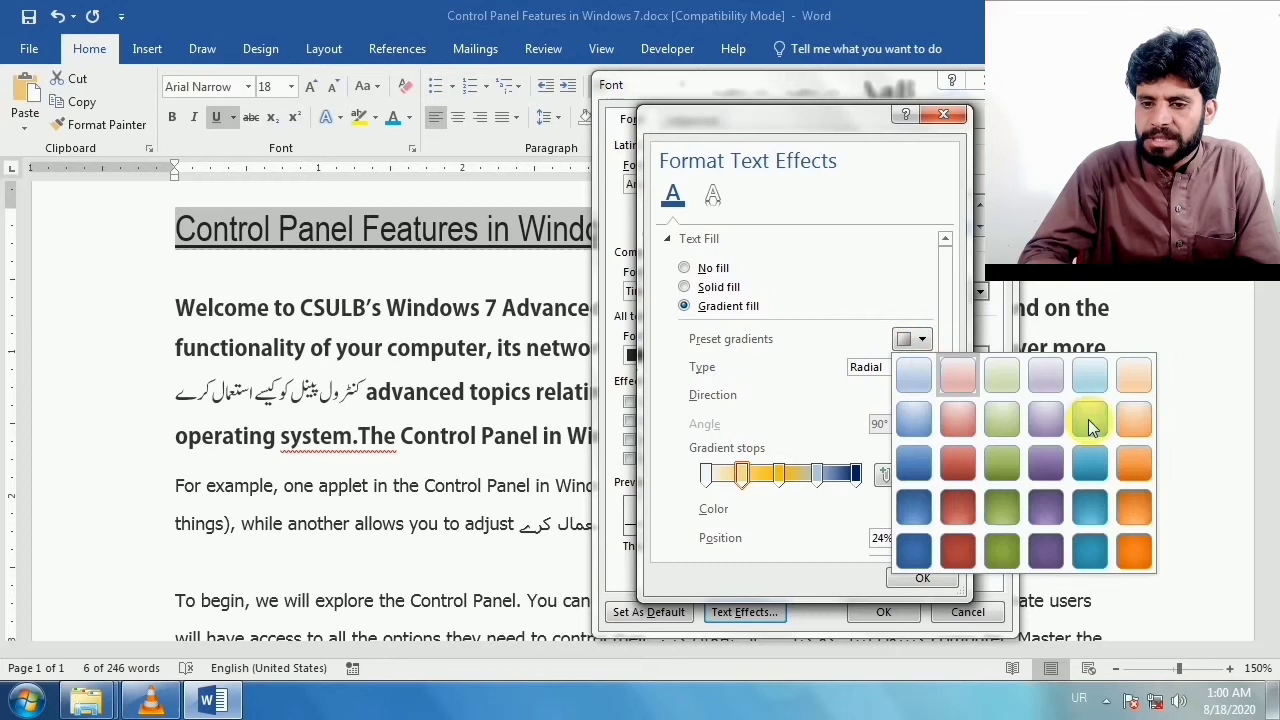
pyautogui.click(820, 420)
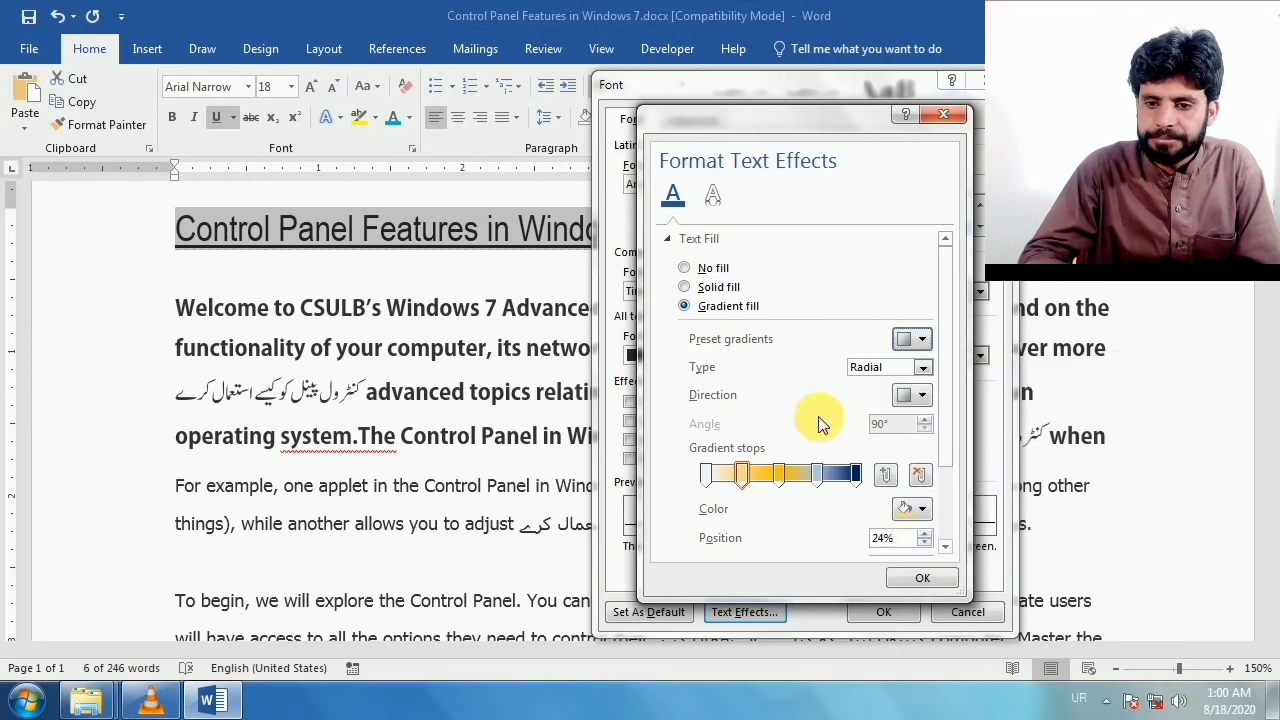
pyautogui.click(914, 580)
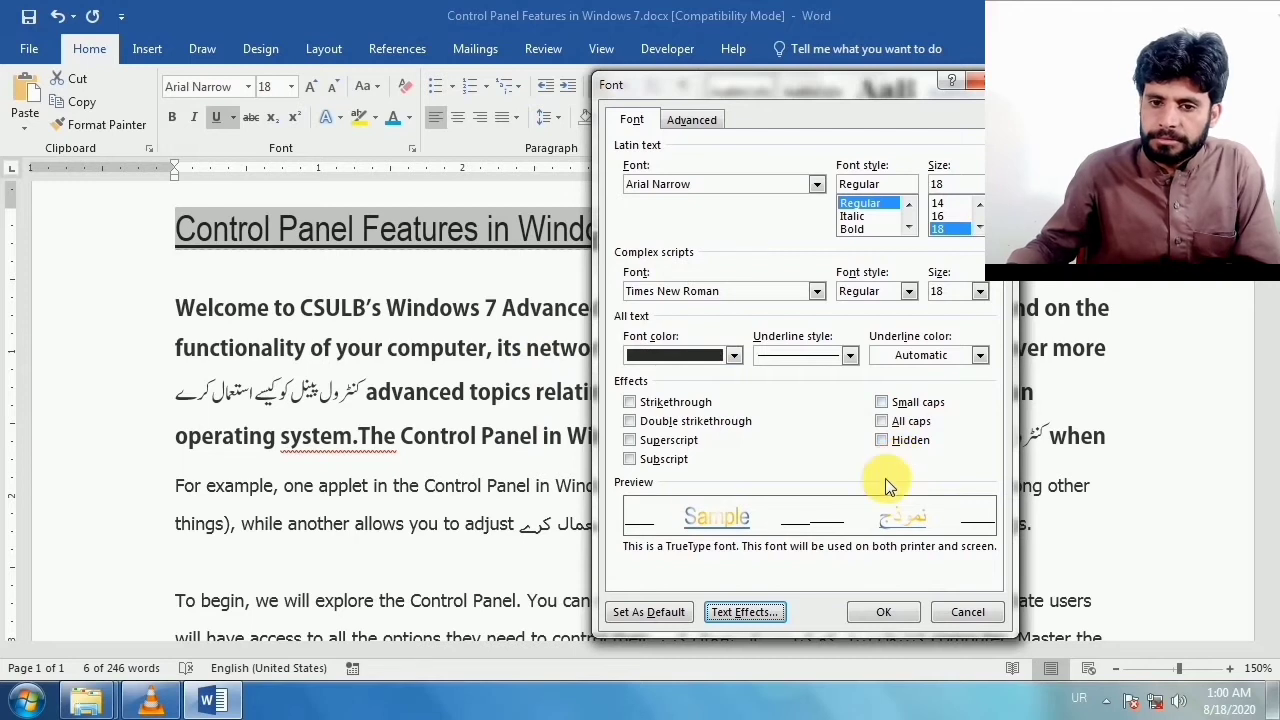
# - Apply the gradient fill to the title and return to its text effects
pyautogui.click(862, 610)
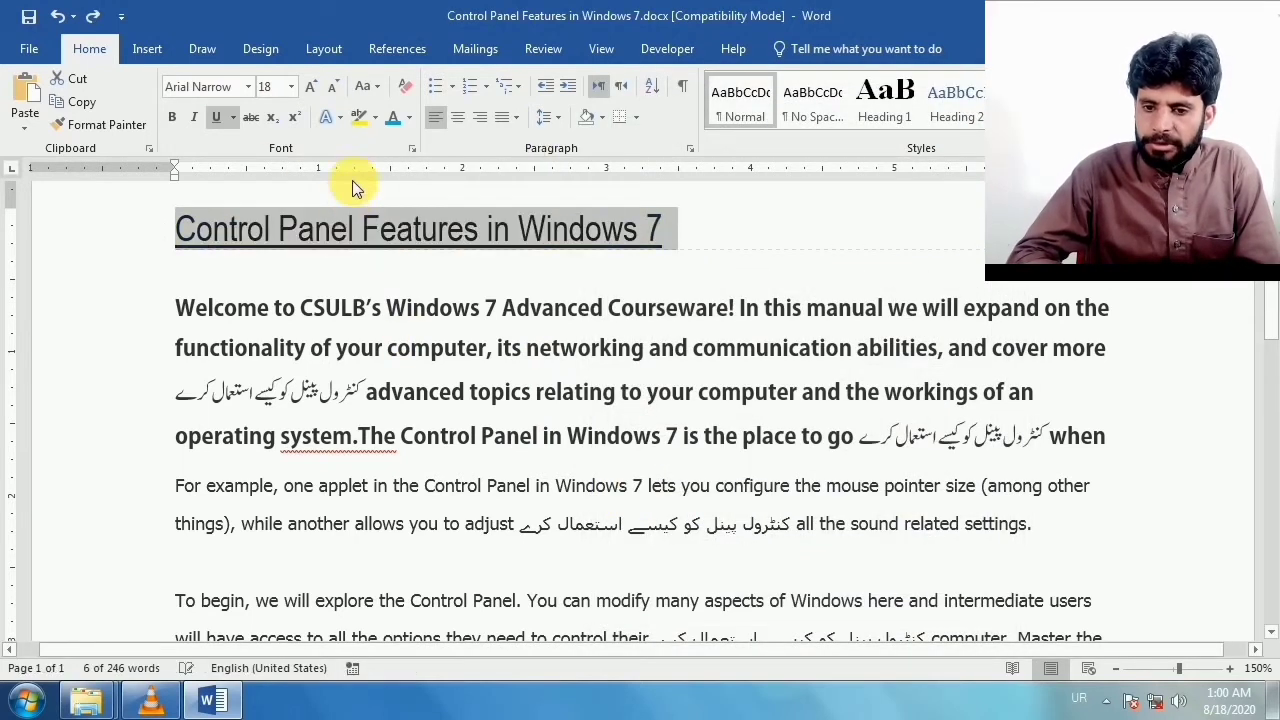
pyautogui.click(414, 147)
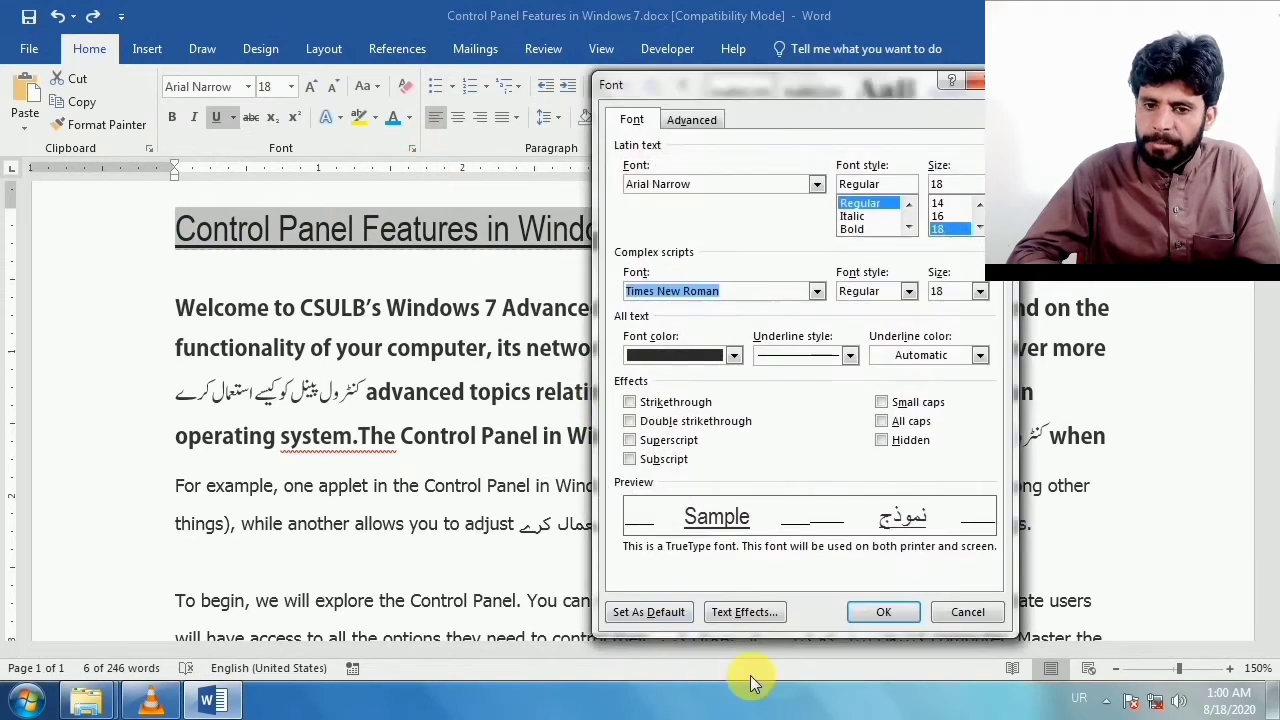
pyautogui.click(745, 613)
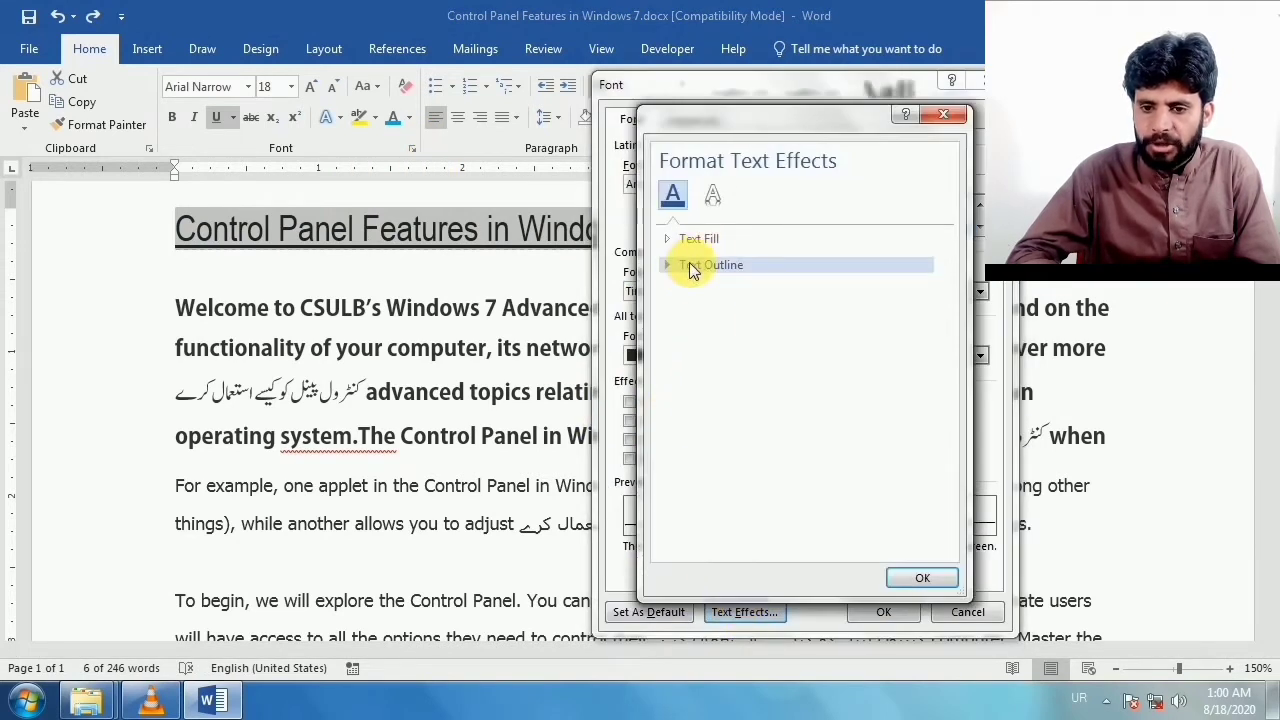
# - After trying solid and gradient outlines, set the title's text outline to No line
pyautogui.click(695, 265)
pyautogui.click(716, 314)
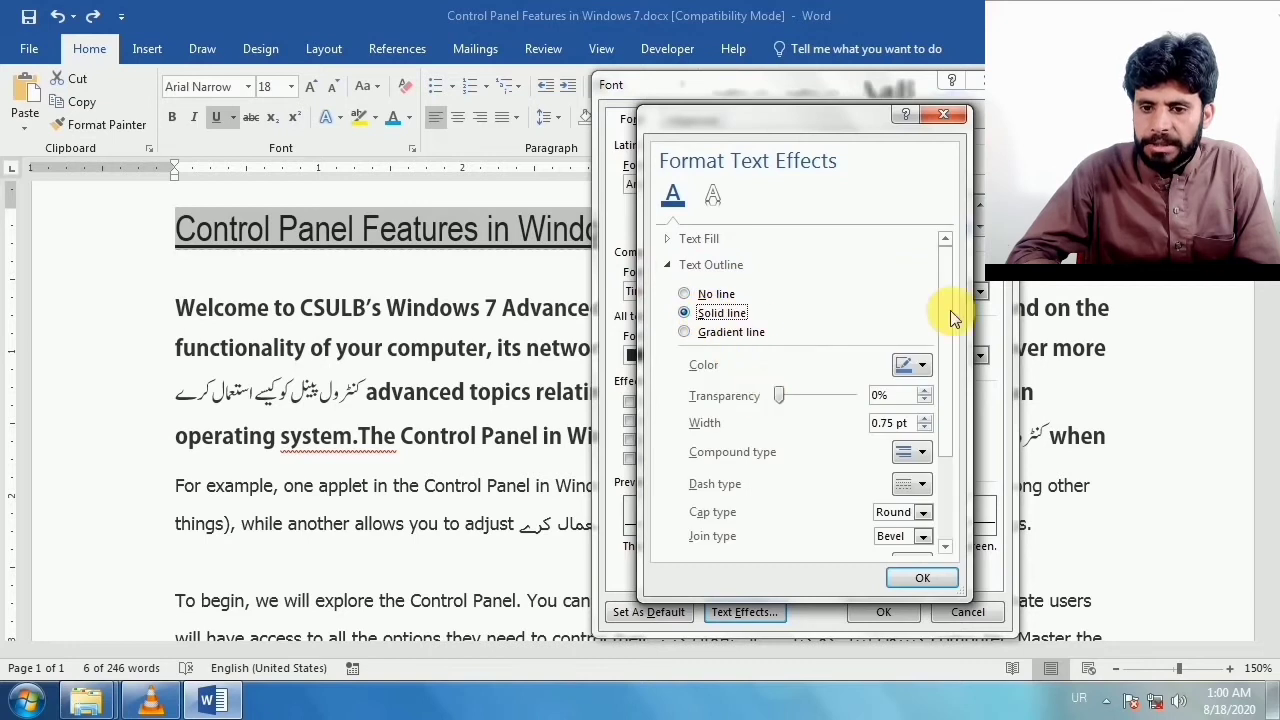
pyautogui.click(700, 338)
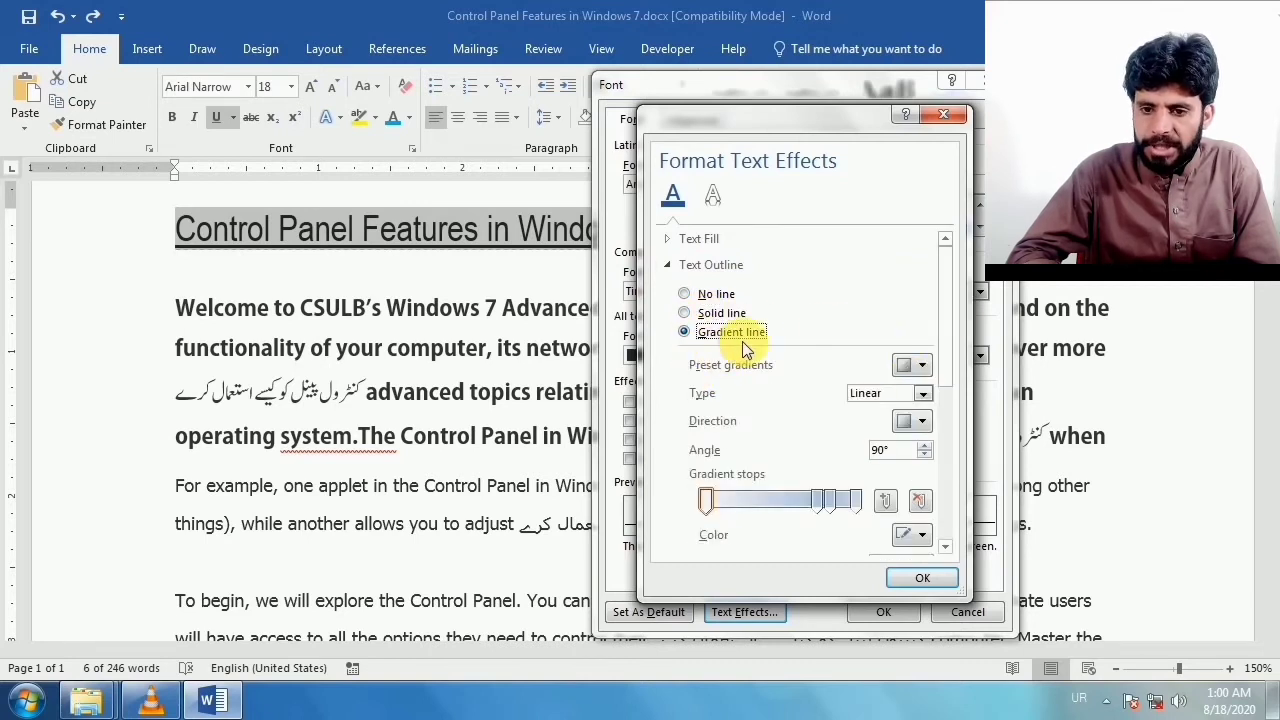
pyautogui.click(685, 294)
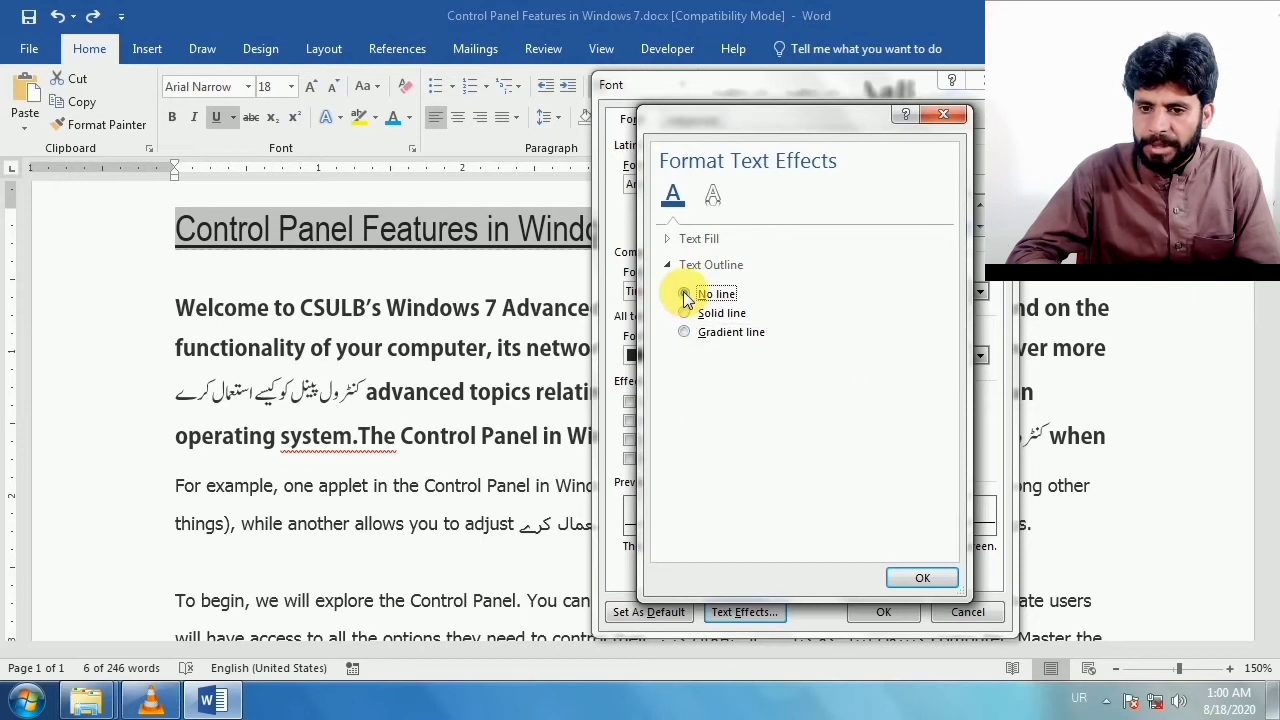
pyautogui.click(713, 198)
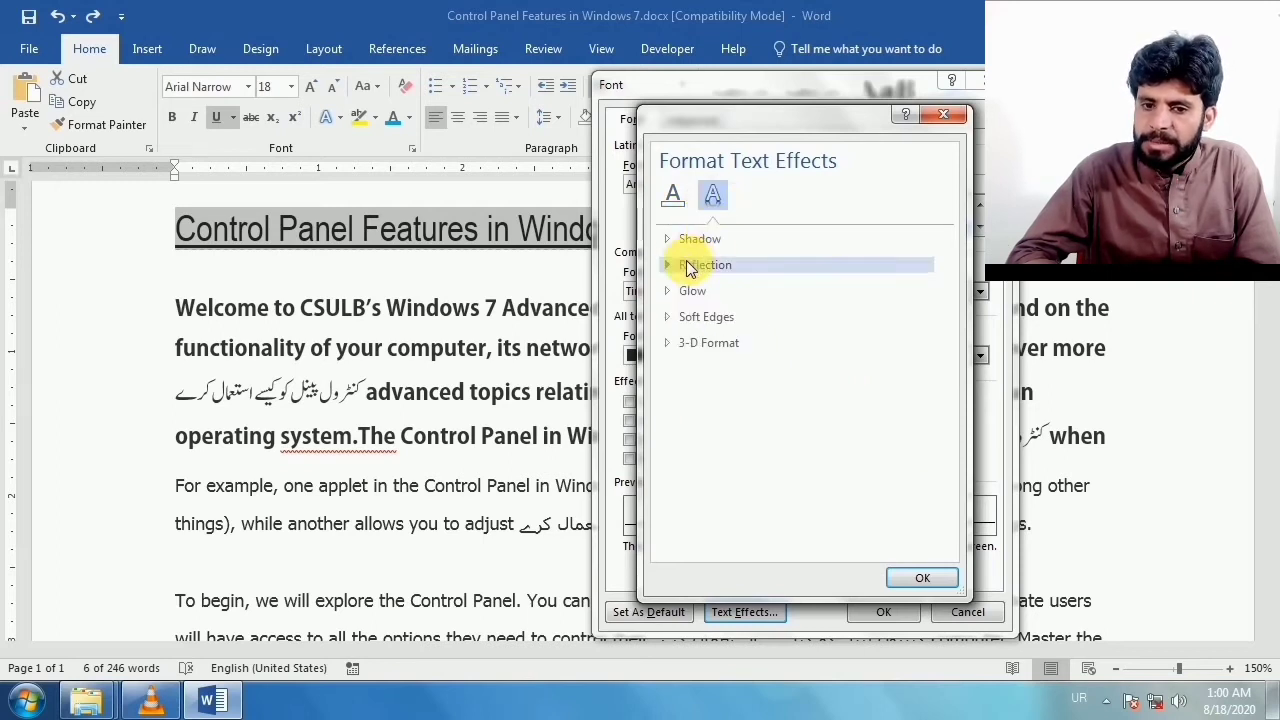
# - Apply an Offset Top outer shadow: 46% transparency, 78% size, 24 pt blur, 280°, 23 pt distance
pyautogui.click(690, 239)
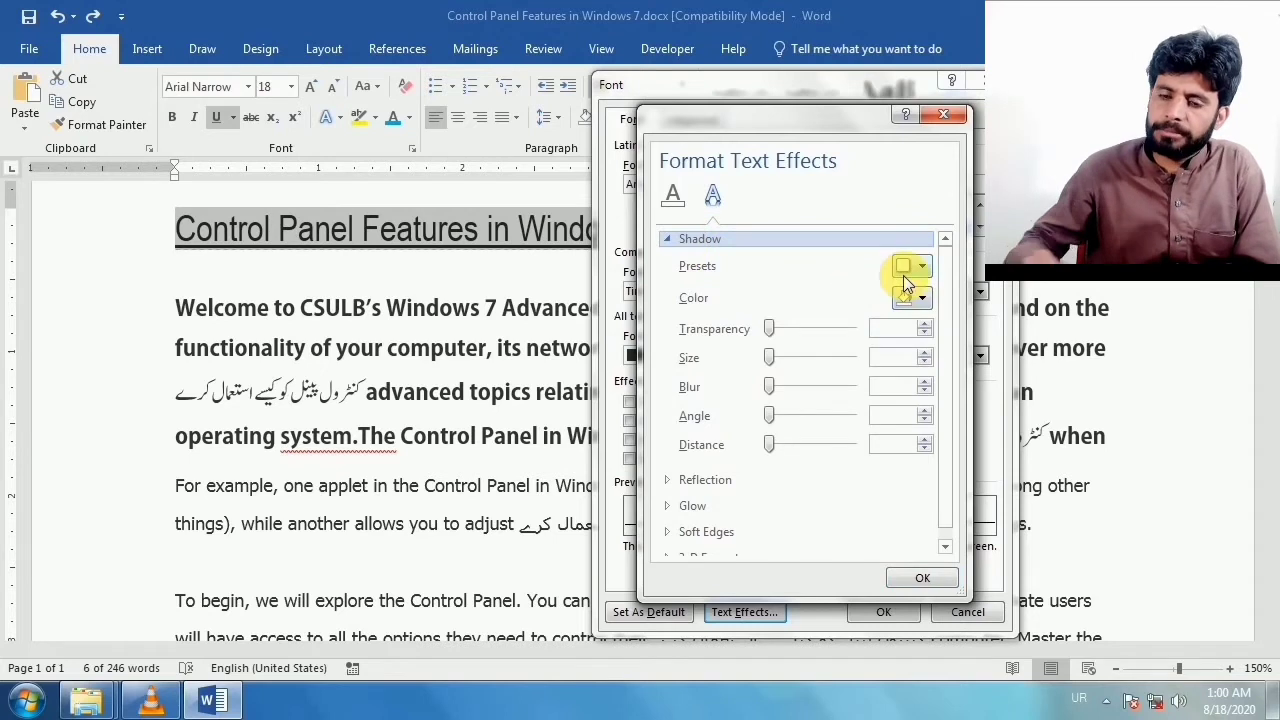
pyautogui.click(912, 266)
pyautogui.click(978, 520)
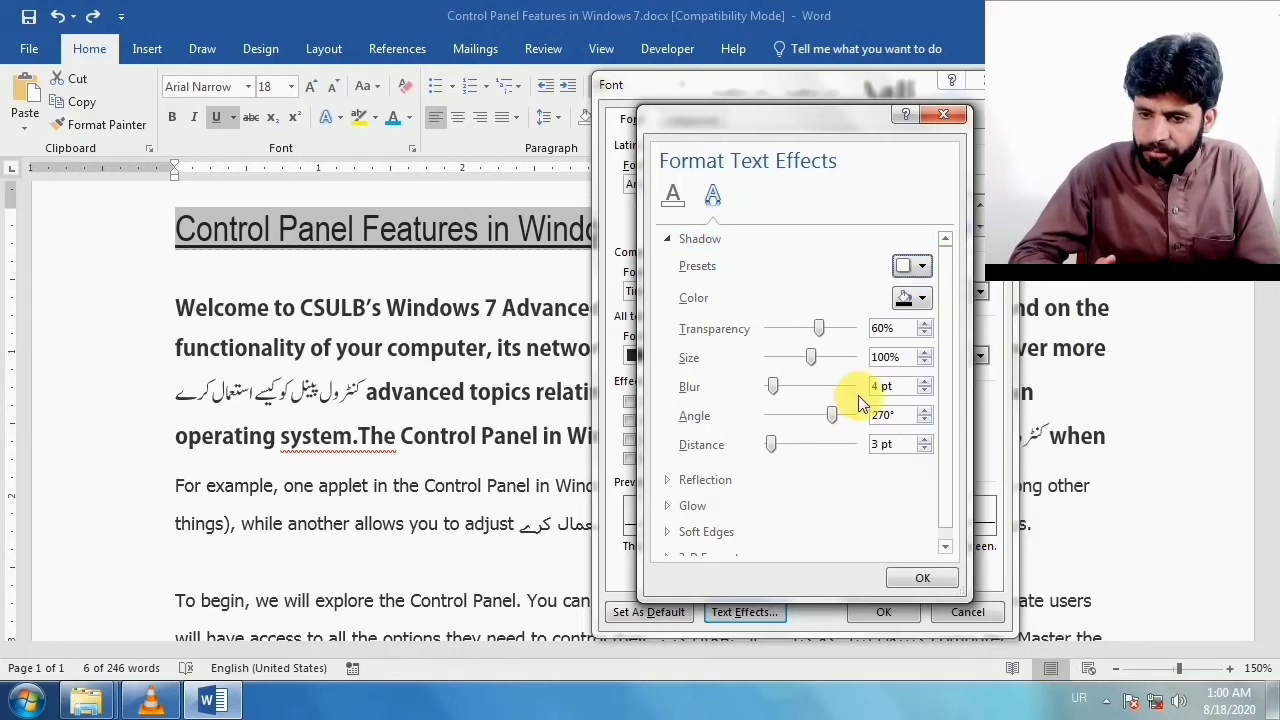
pyautogui.moveTo(818, 328)
pyautogui.mouseDown()
pyautogui.moveTo(796, 329)
pyautogui.moveTo(820, 362)
pyautogui.moveTo(801, 360)
pyautogui.moveTo(792, 391)
pyautogui.moveTo(836, 416)
pyautogui.mouseUp()
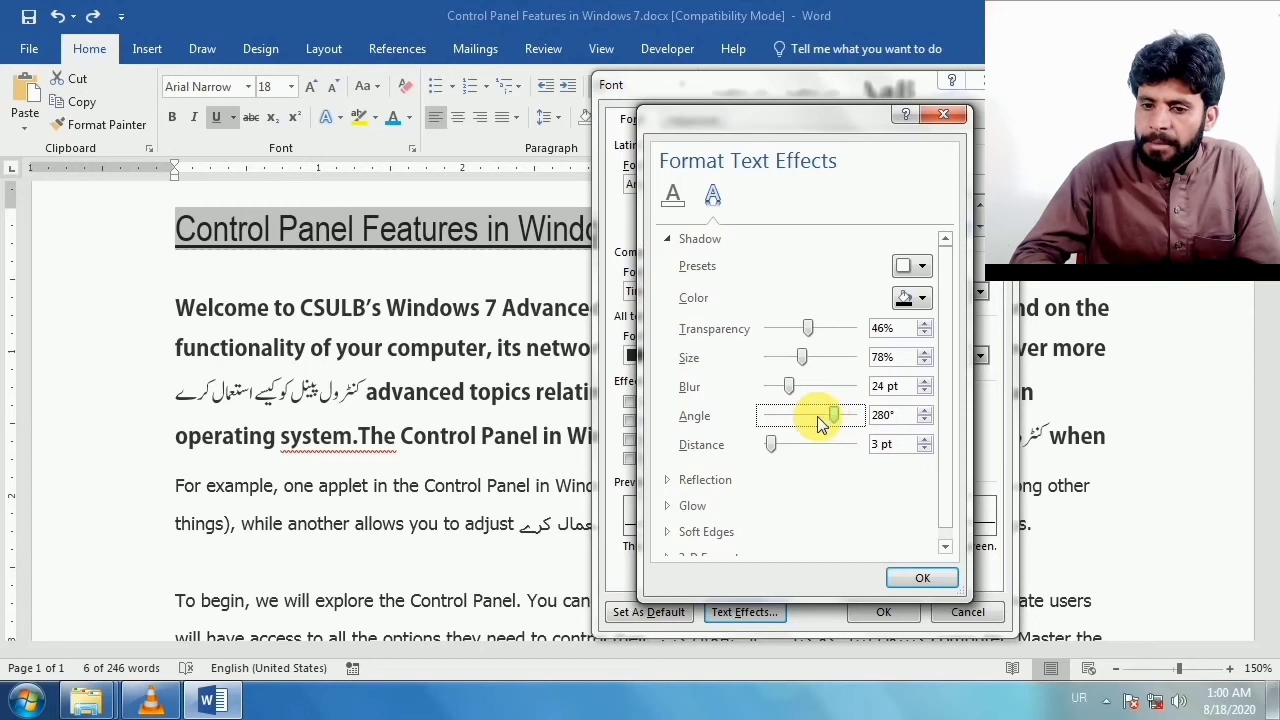
pyautogui.moveTo(771, 444); pyautogui.dragTo(785, 452)
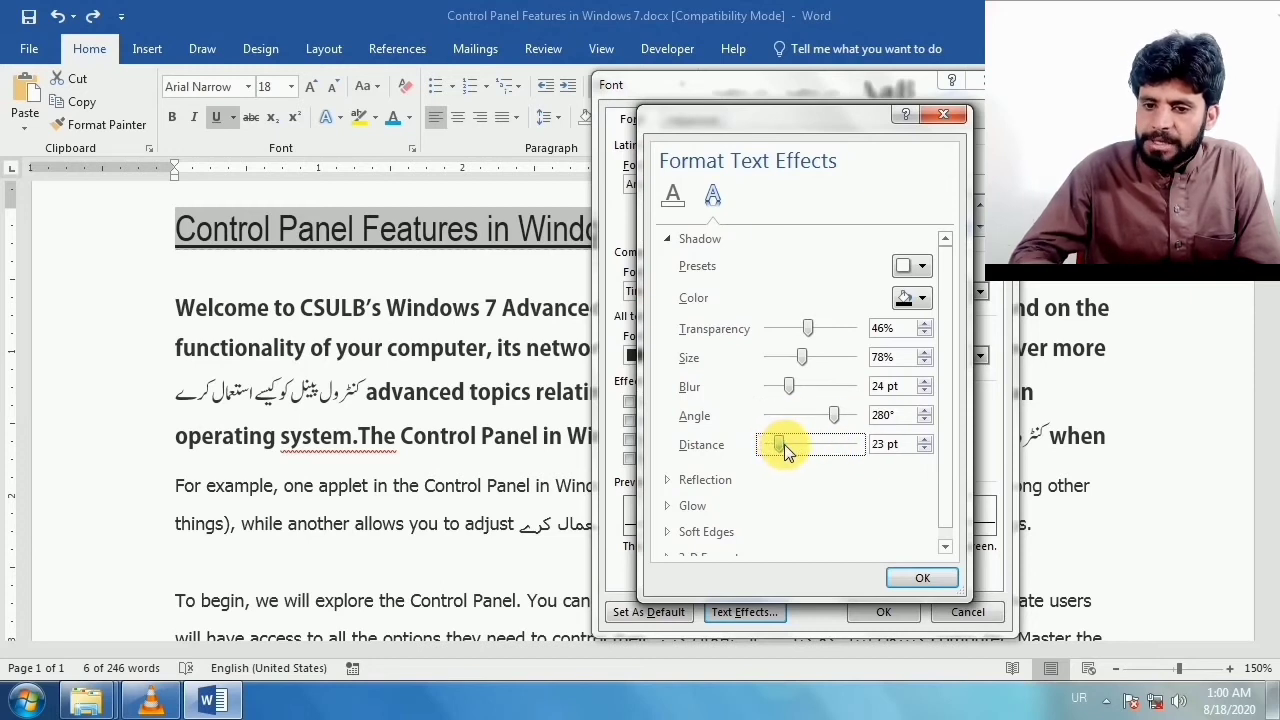
pyautogui.click(667, 239)
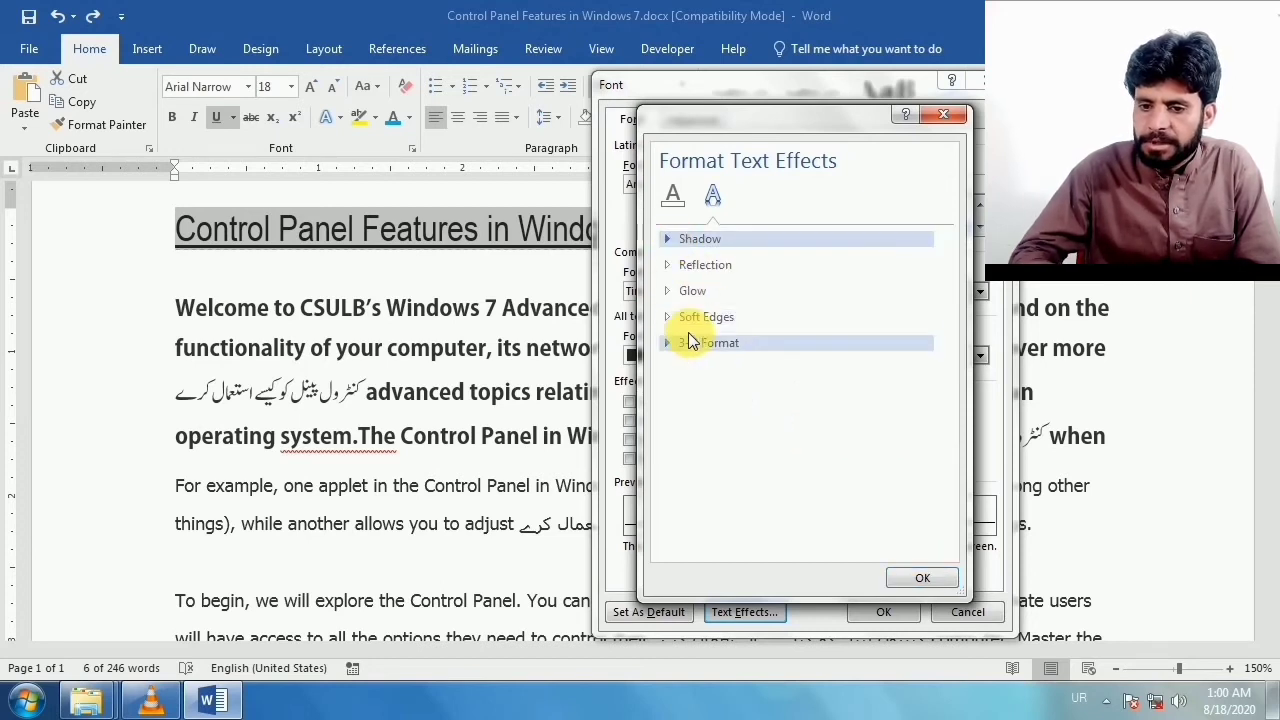
# - Apply a reflection preset, then set 27% transparency and 55% size (0.5 pt blur, 2.4 pt distance)
pyautogui.click(689, 265)
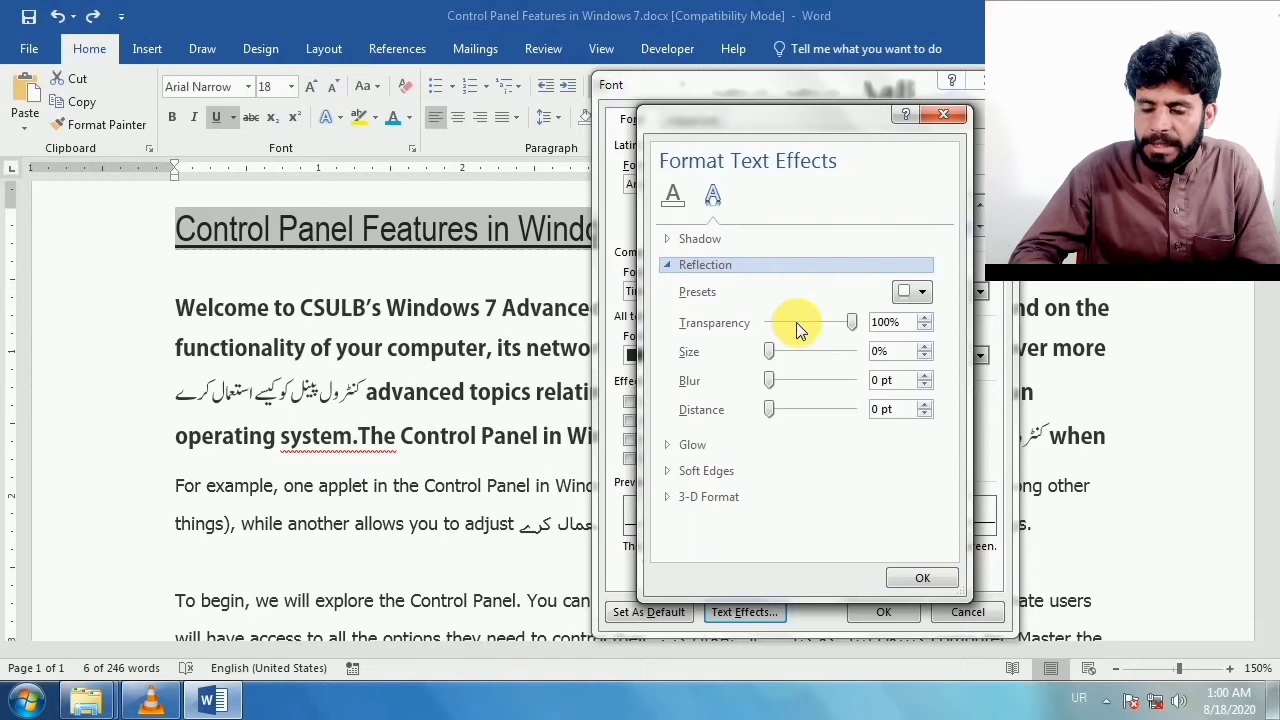
pyautogui.click(914, 291)
pyautogui.click(985, 508)
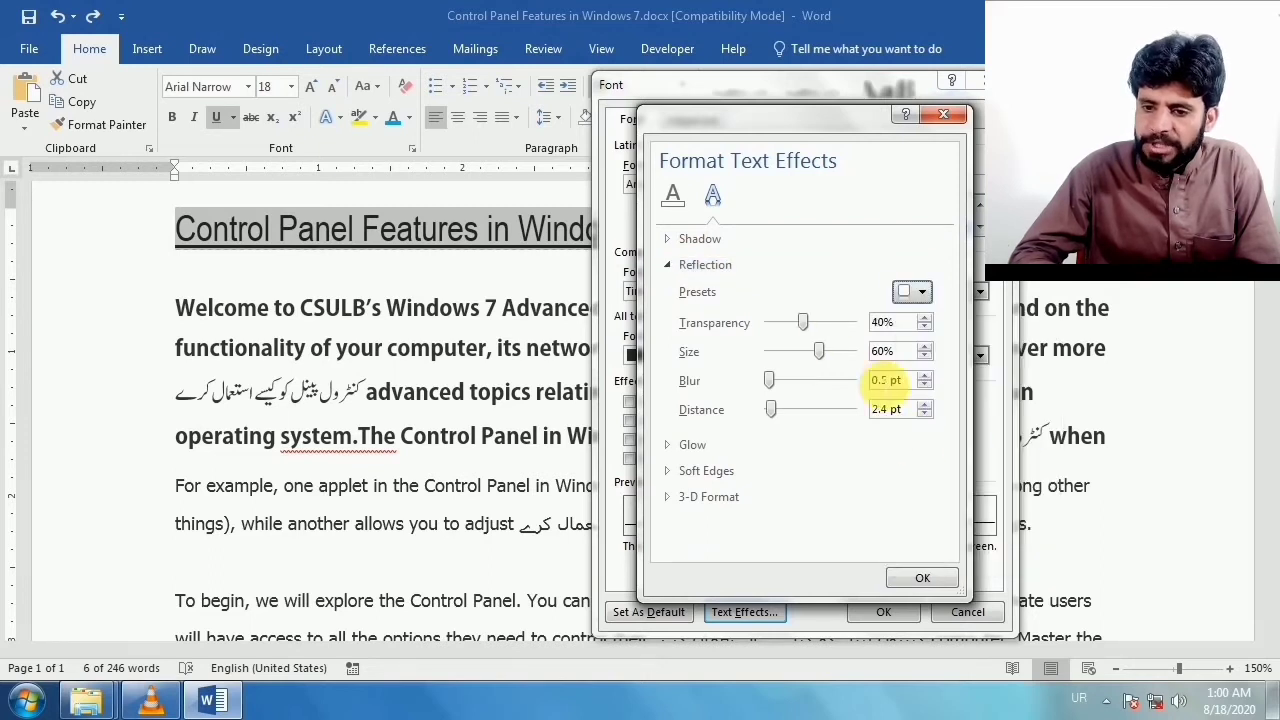
pyautogui.moveTo(804, 322)
pyautogui.mouseDown()
pyautogui.moveTo(783, 325)
pyautogui.moveTo(794, 325)
pyautogui.mouseUp()
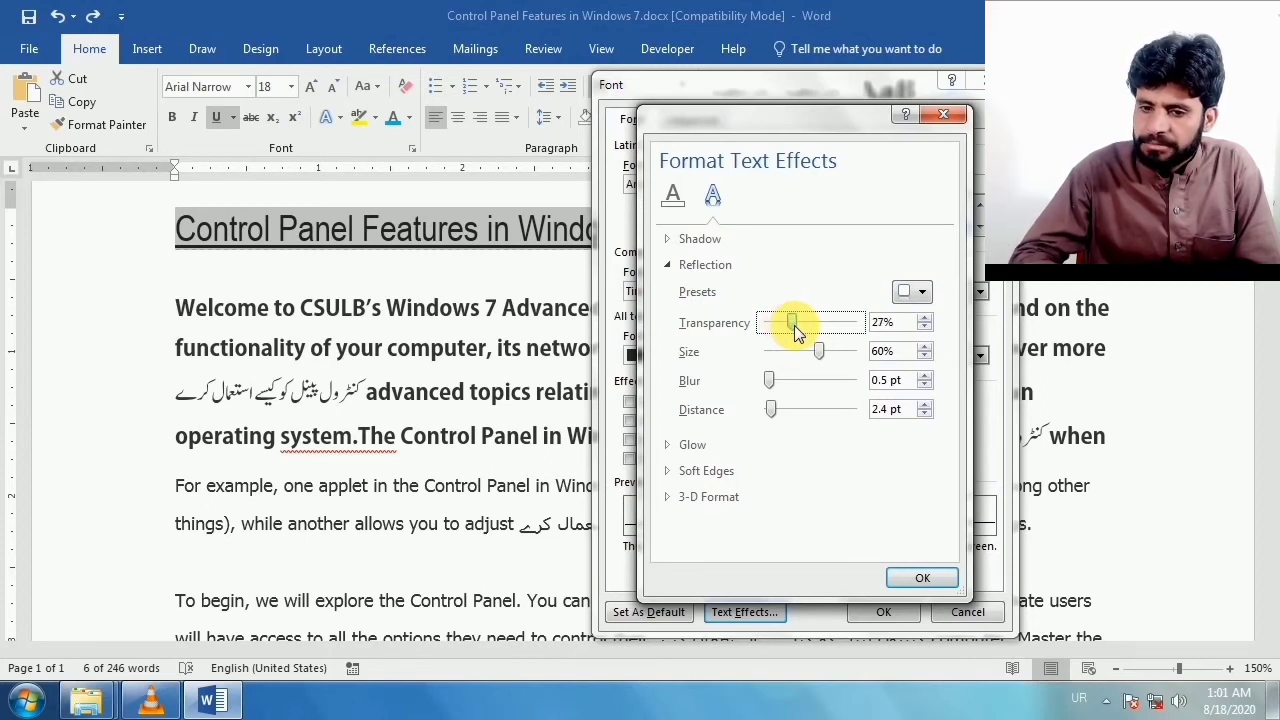
pyautogui.moveTo(817, 351); pyautogui.dragTo(829, 356)
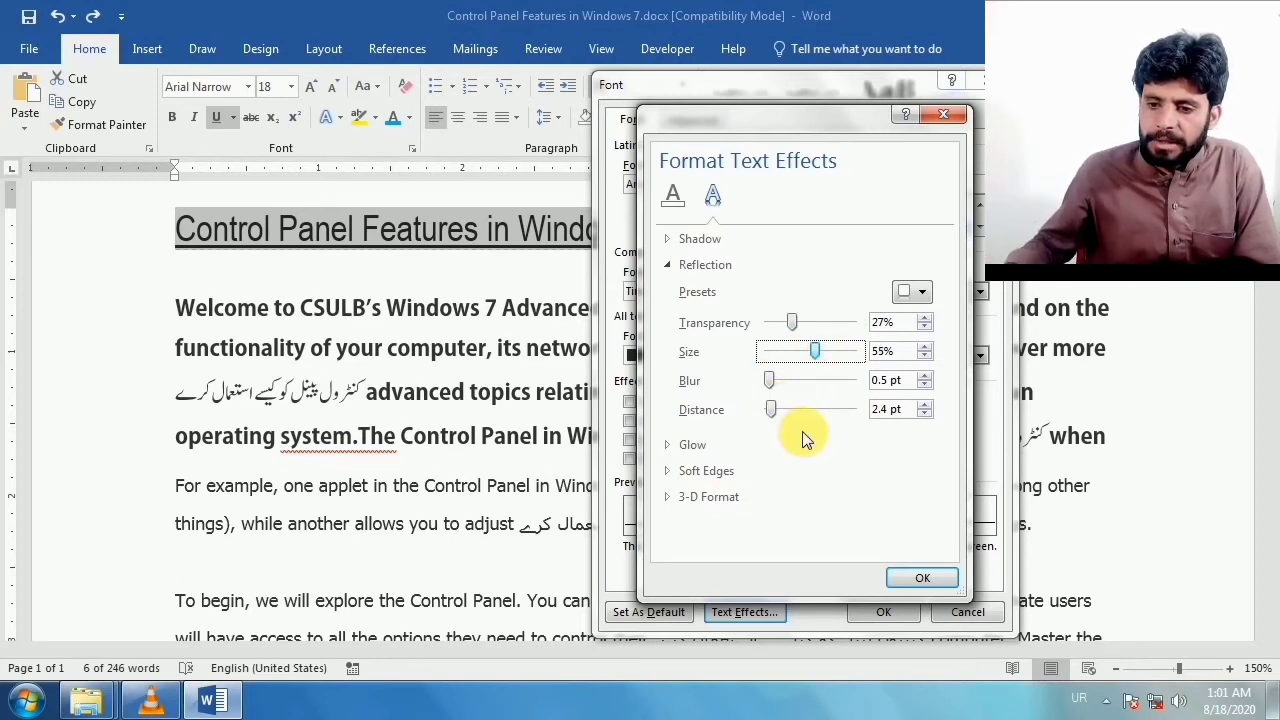
pyautogui.click(667, 264)
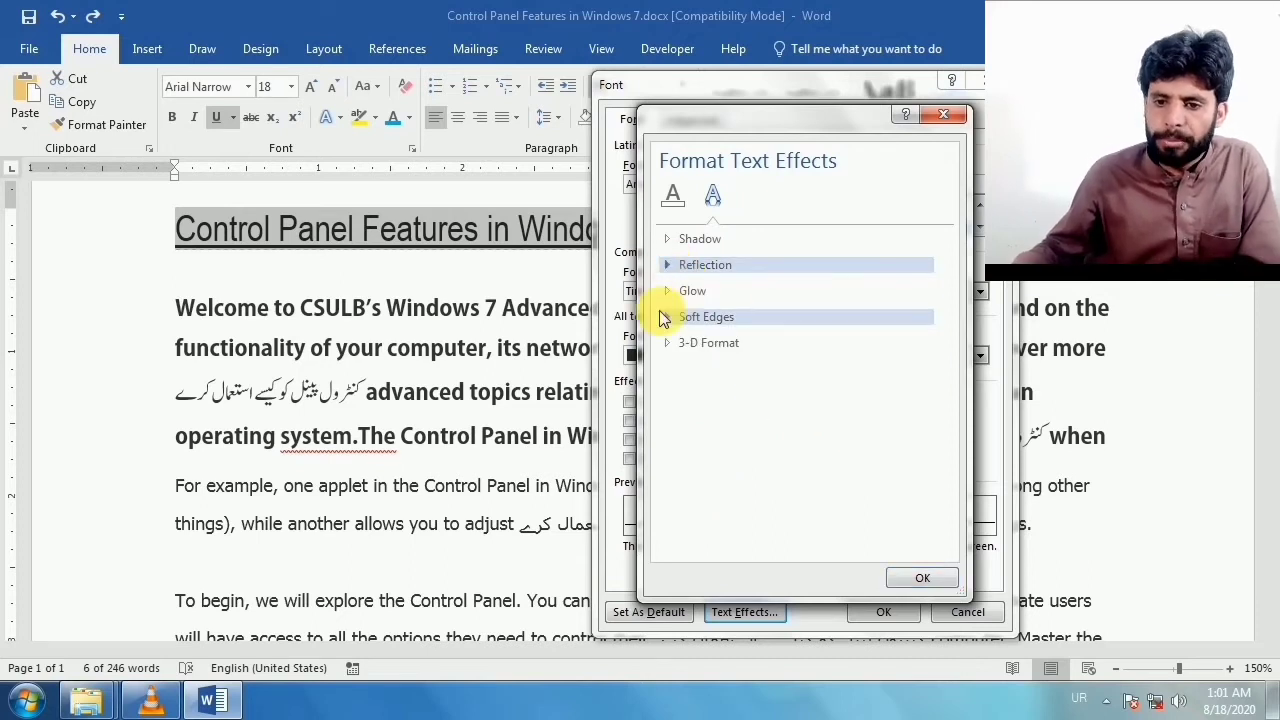
# - Give the heading a top bevel 6 pt wide and 5 pt high, and confirm the effects
pyautogui.click(693, 291)
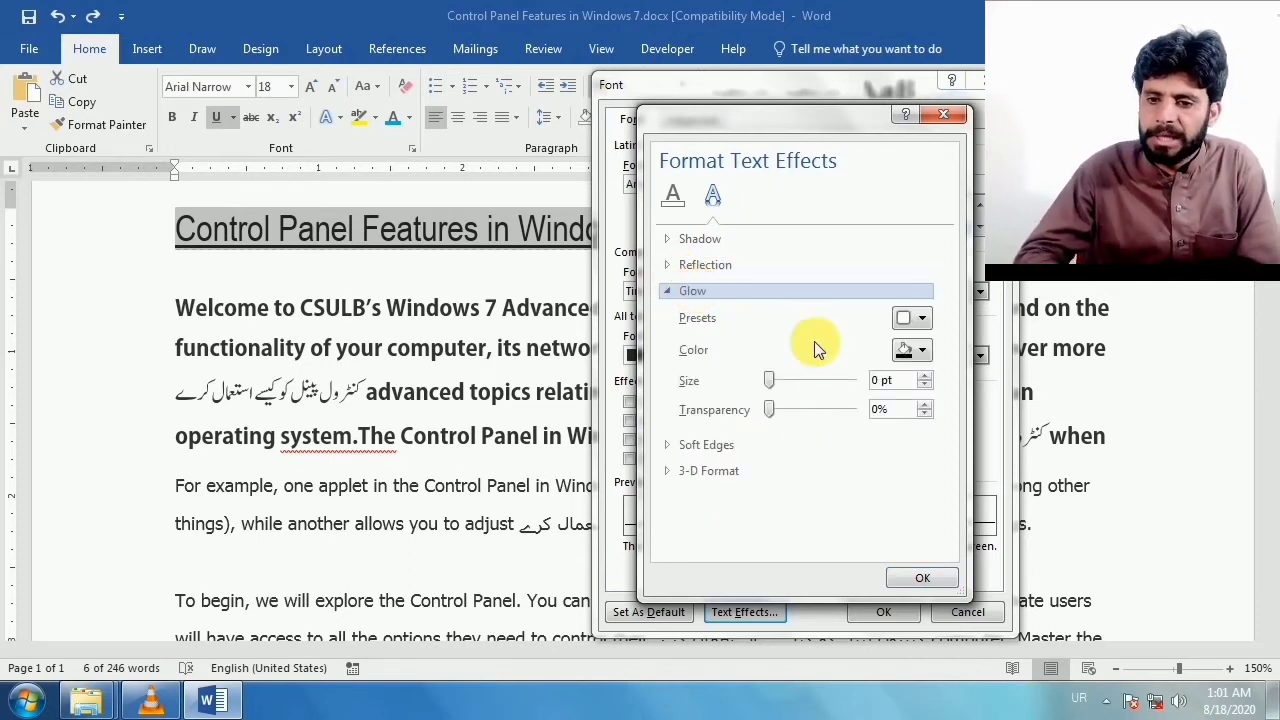
pyautogui.click(667, 290)
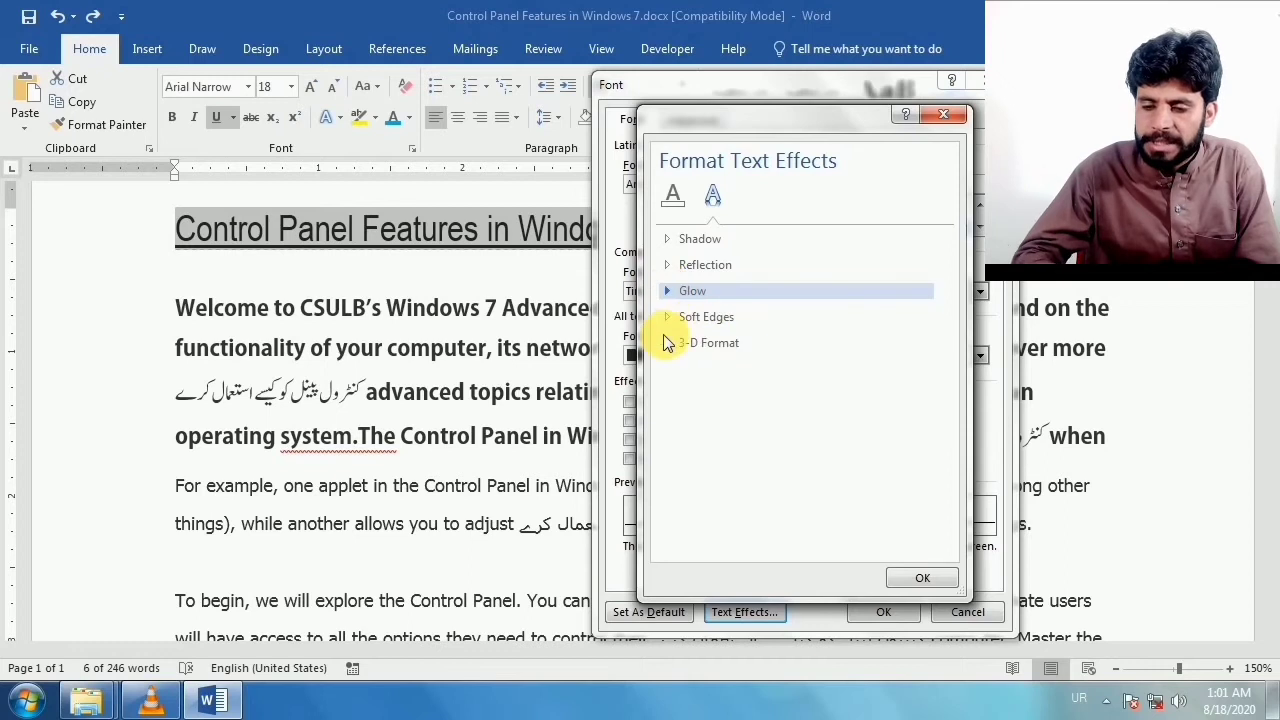
pyautogui.click(675, 345)
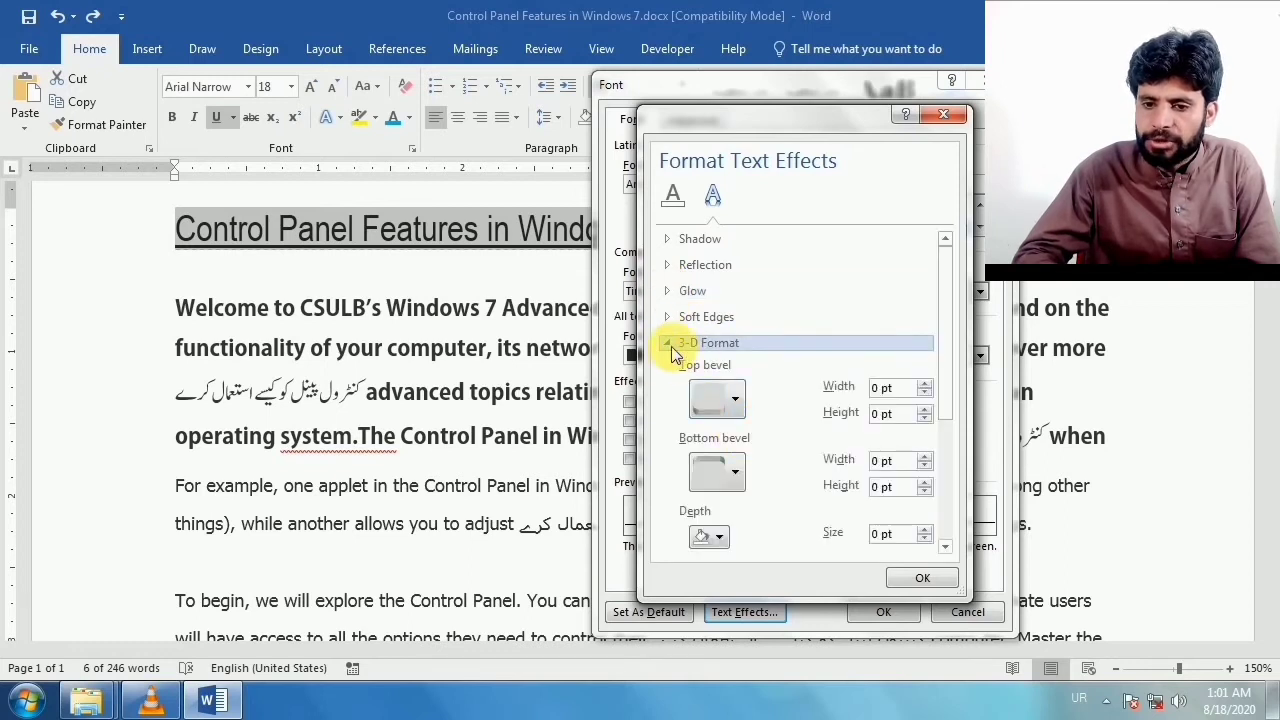
pyautogui.click(736, 400)
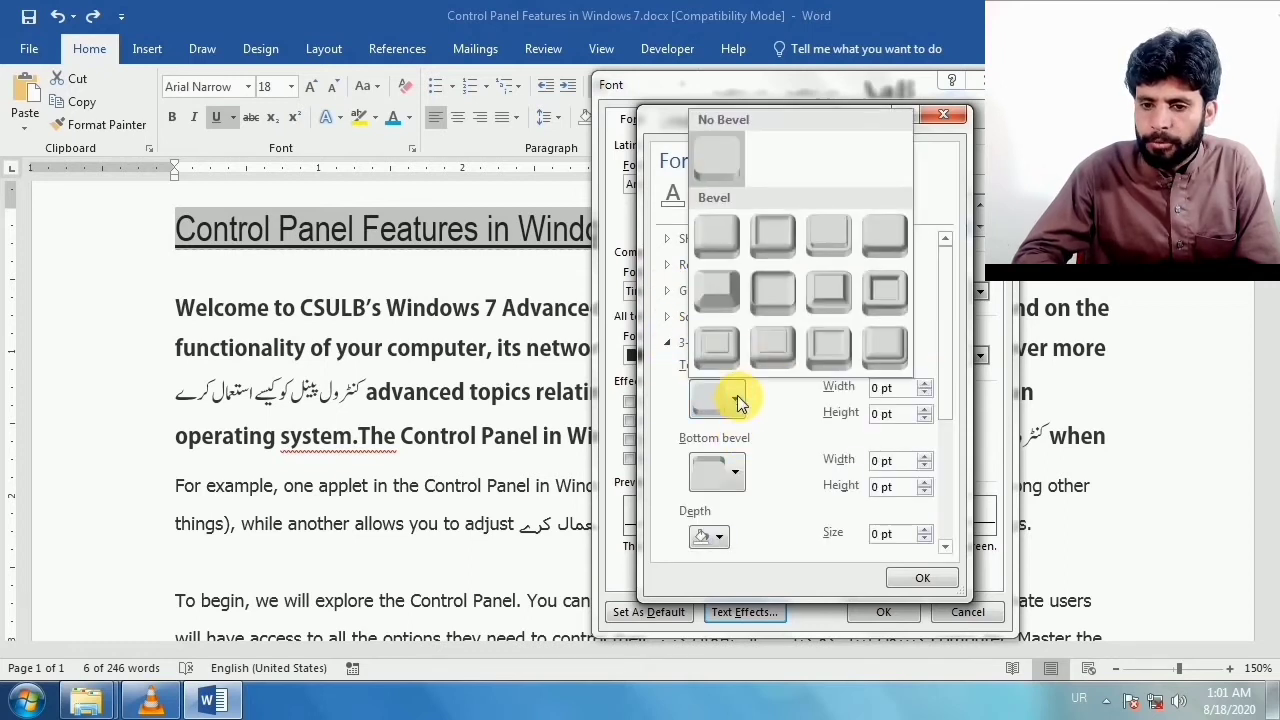
pyautogui.click(820, 352)
pyautogui.click(925, 391)
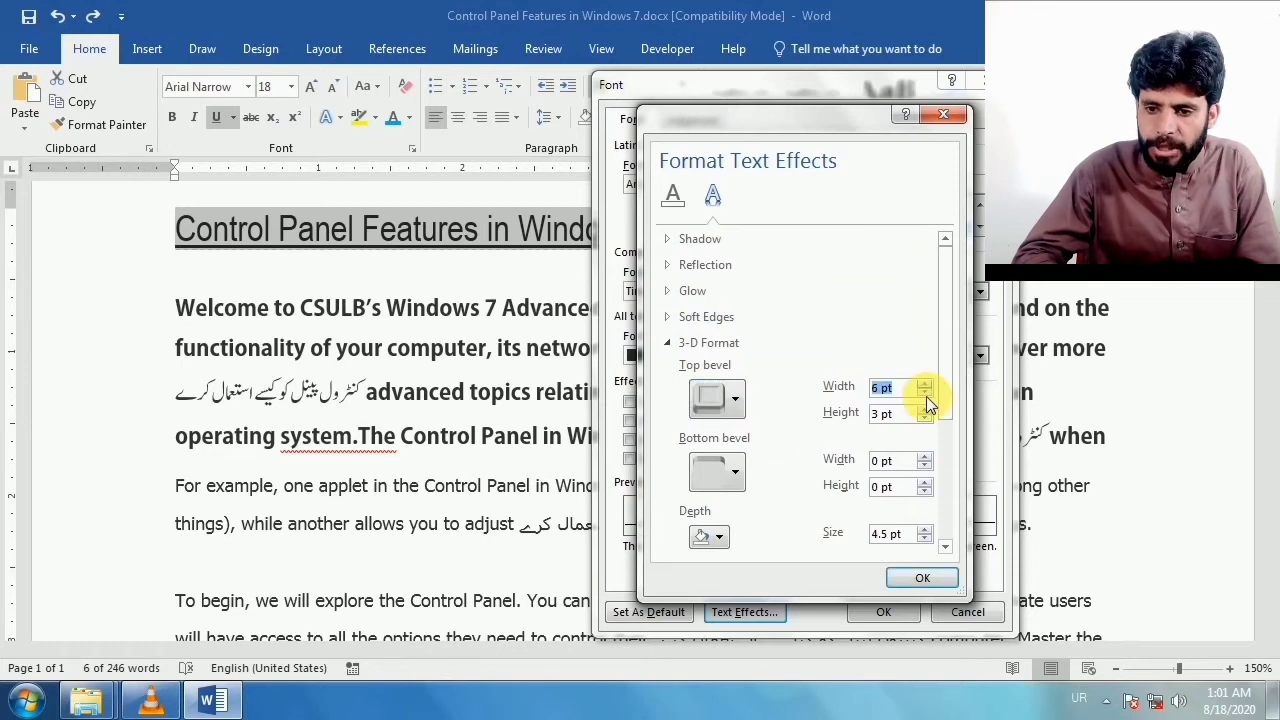
pyautogui.click(924, 409)
pyautogui.click(924, 409)
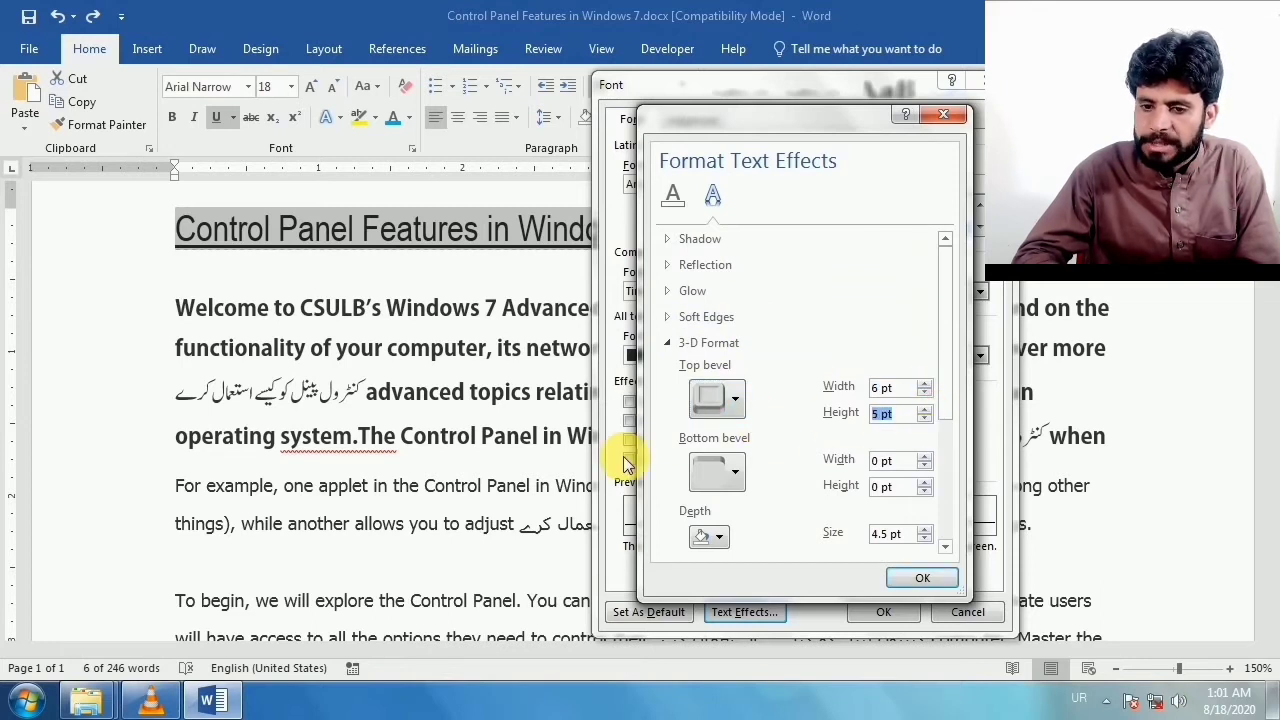
pyautogui.click(918, 582)
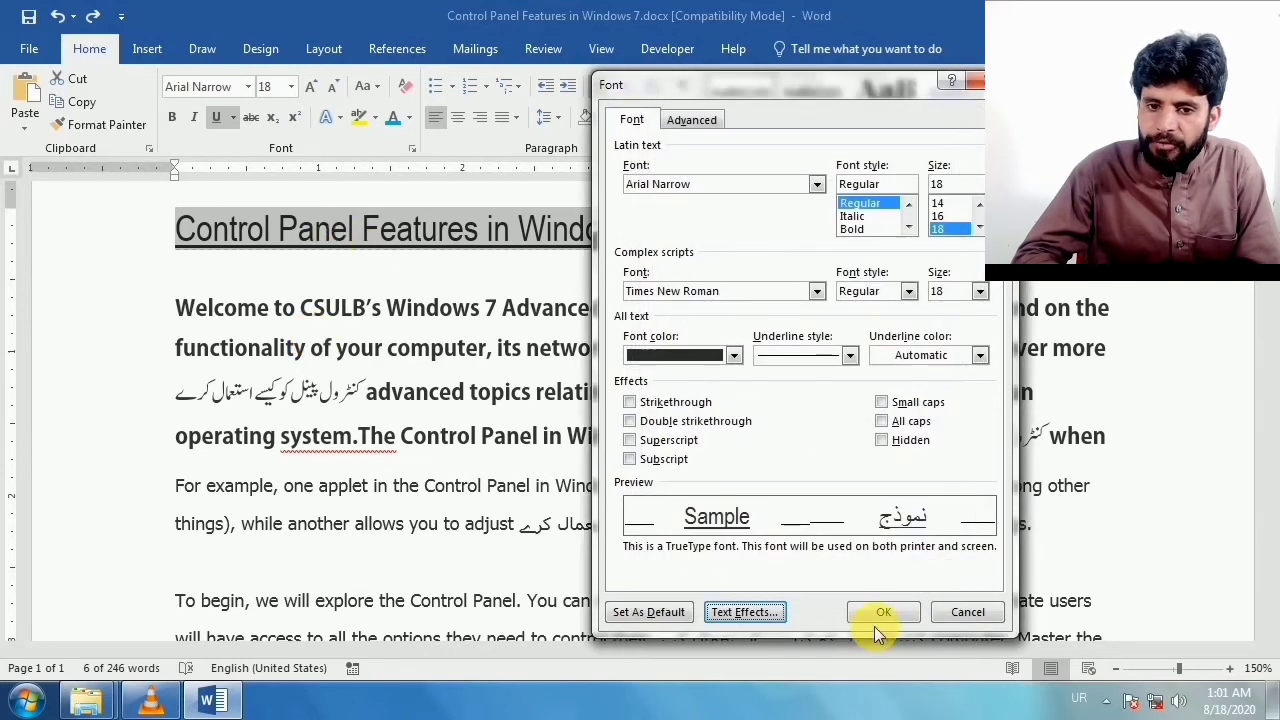
pyautogui.click(880, 613)
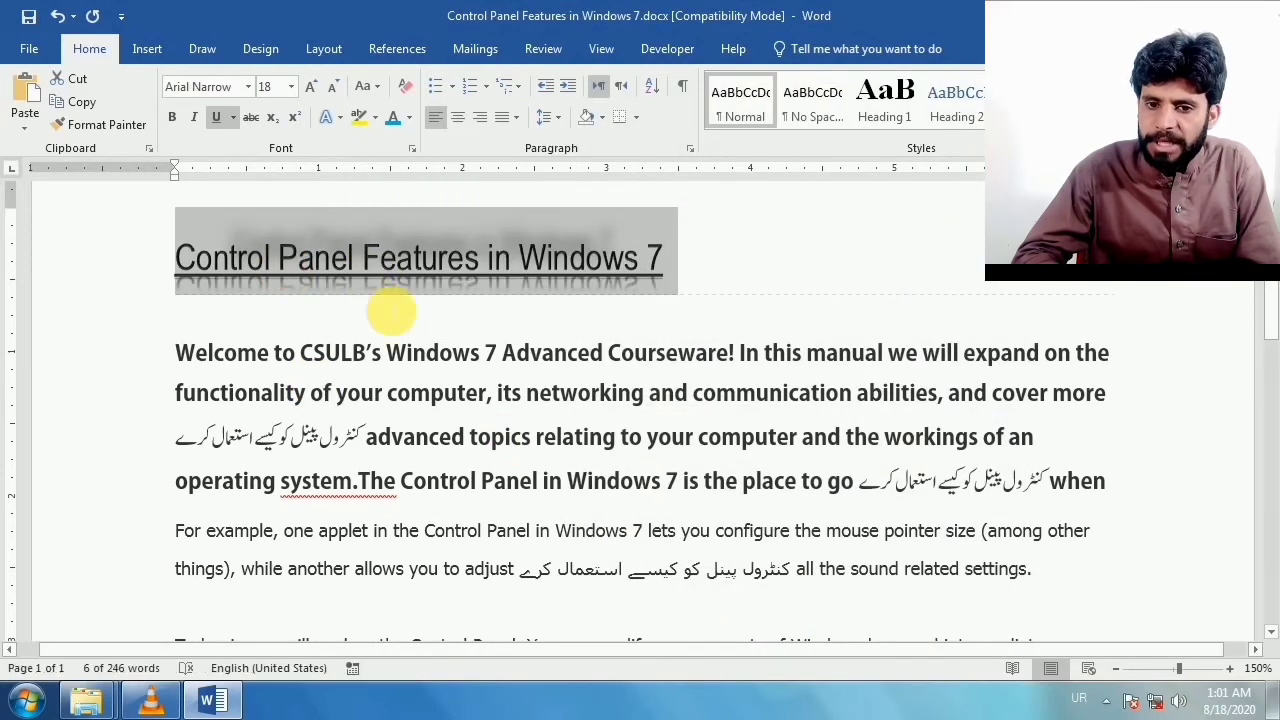
# - Deselect the heading and browse the text effects gallery and advanced font settings without changes
pyautogui.click(512, 305)
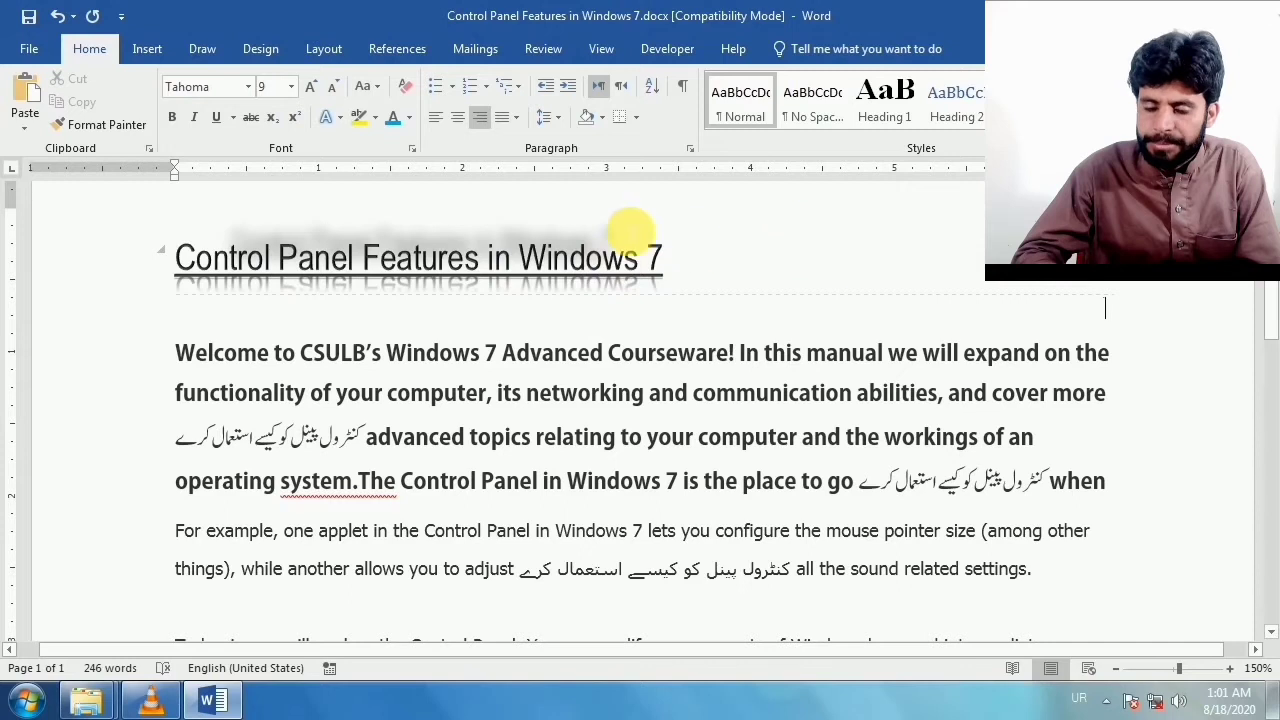
pyautogui.click(328, 119)
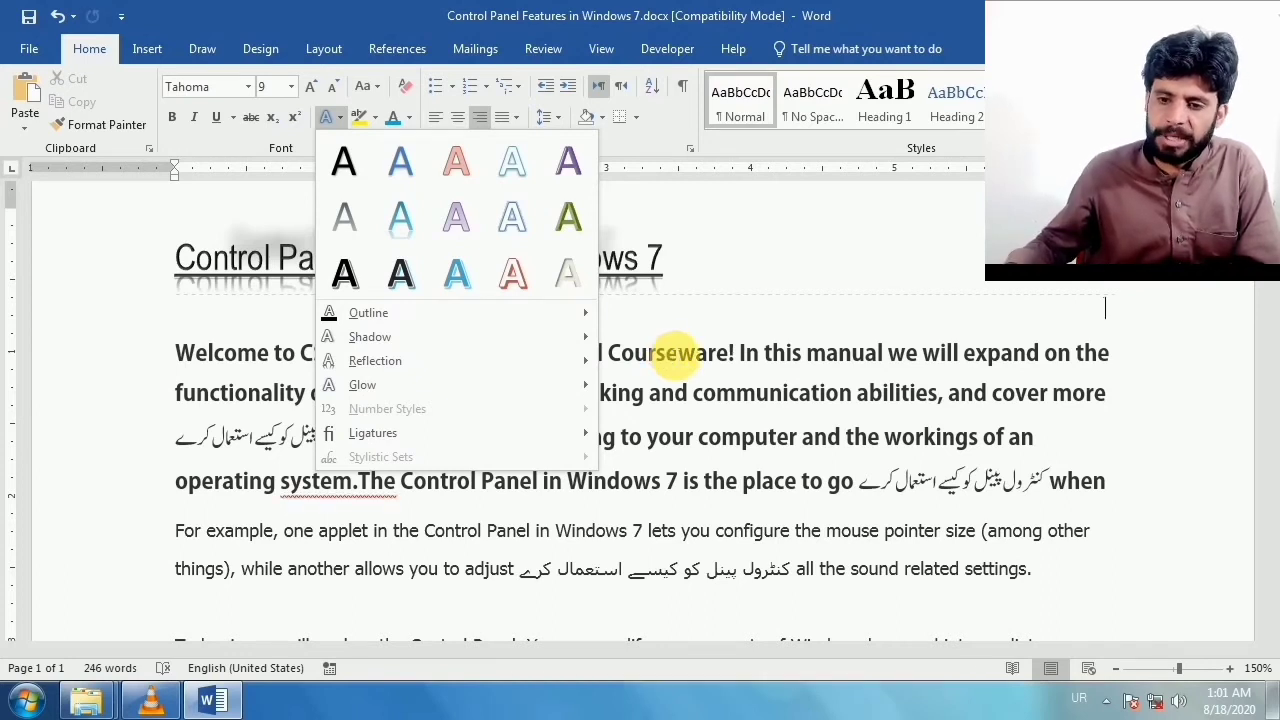
pyautogui.hotkey('ctrl', 'd')
pyautogui.click(676, 128)
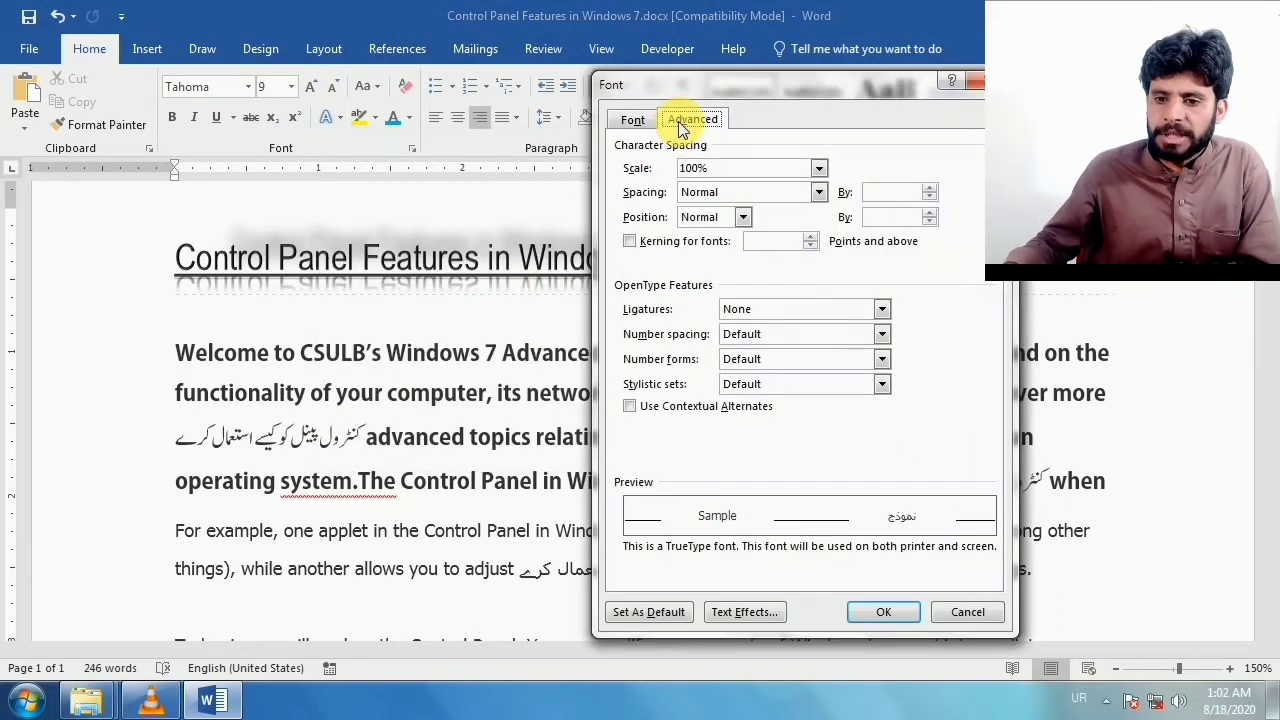
pyautogui.click(935, 612)
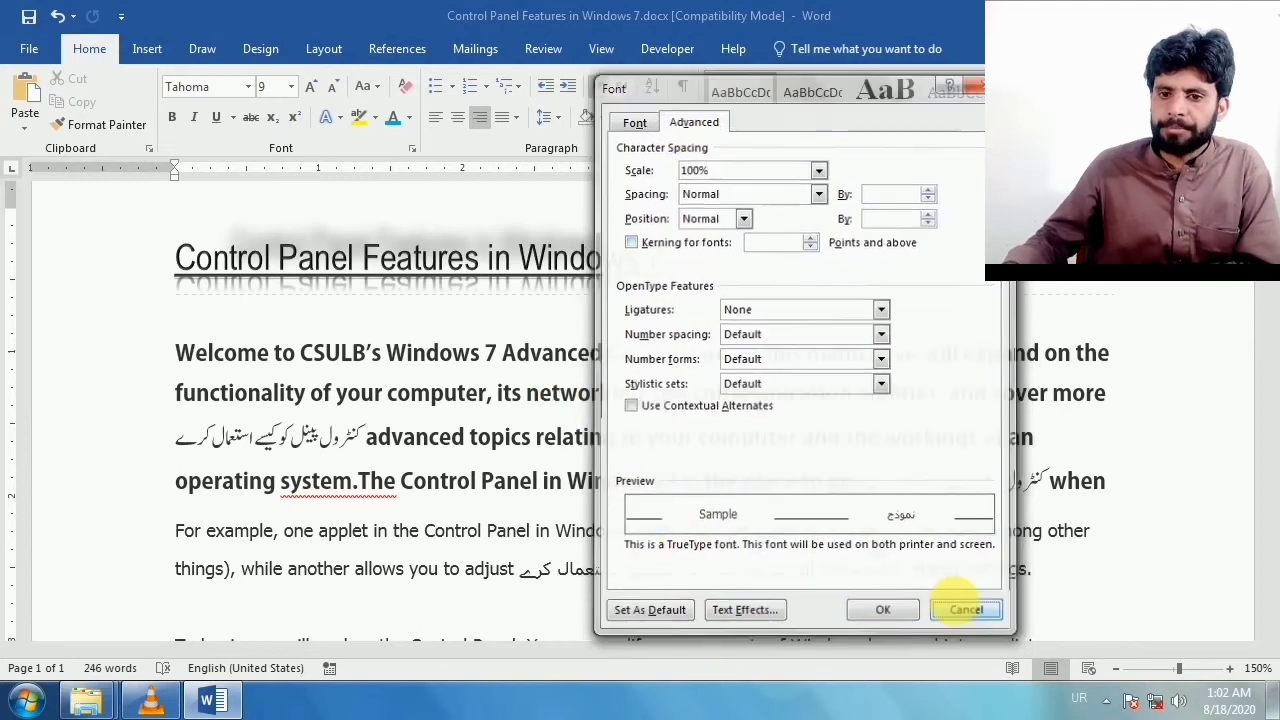
# - Condense 'Welcome to CSULB's Windows 7' to 50% character scale
pyautogui.moveTo(228, 362); pyautogui.dragTo(497, 370)
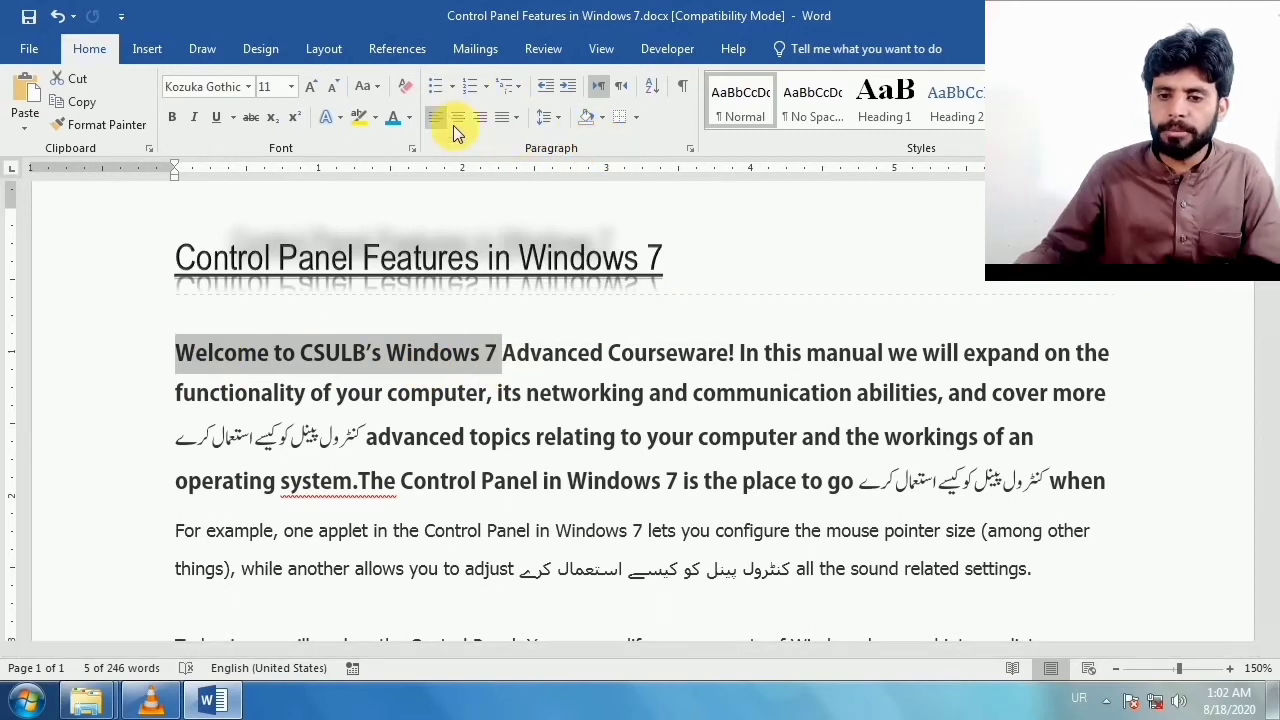
pyautogui.click(410, 148)
pyautogui.click(817, 169)
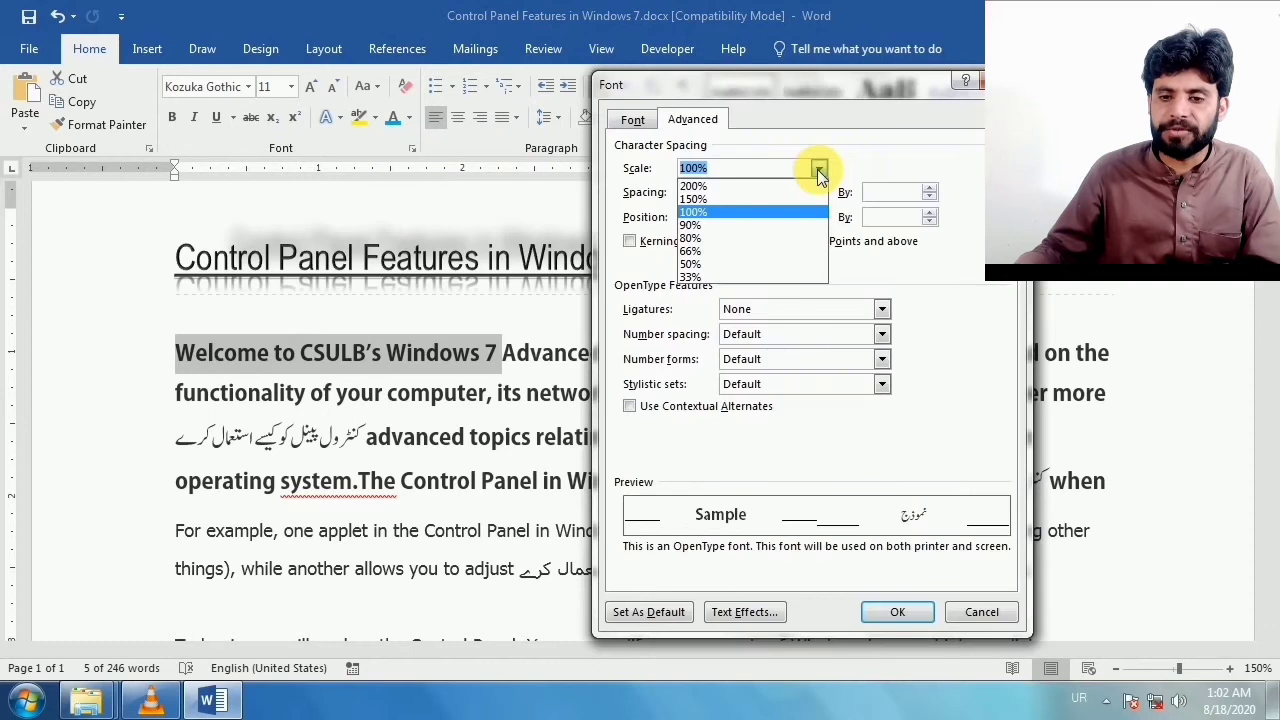
pyautogui.click(729, 265)
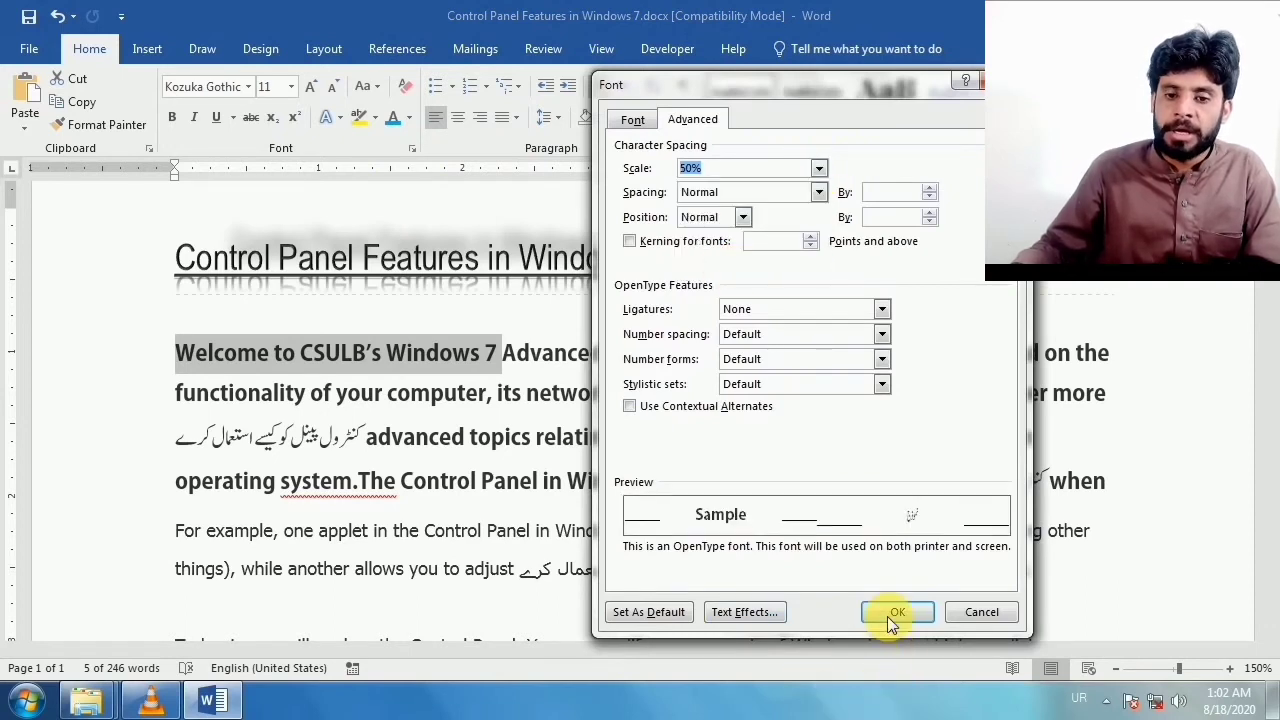
pyautogui.click(890, 612)
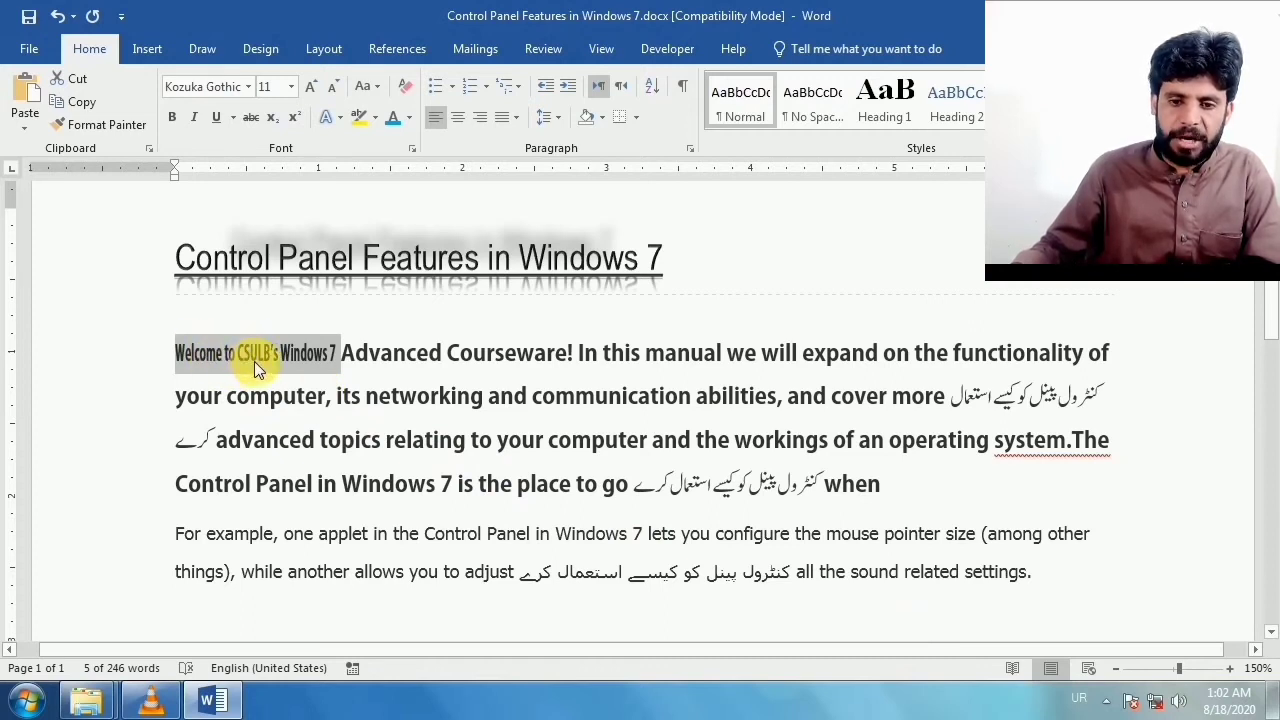
# - Turn on kerning at 72 pt and contextual alternates for the intro phrase
pyautogui.keyDown('ctrl'); pyautogui.scroll(10, 256, 363); pyautogui.keyUp('ctrl')
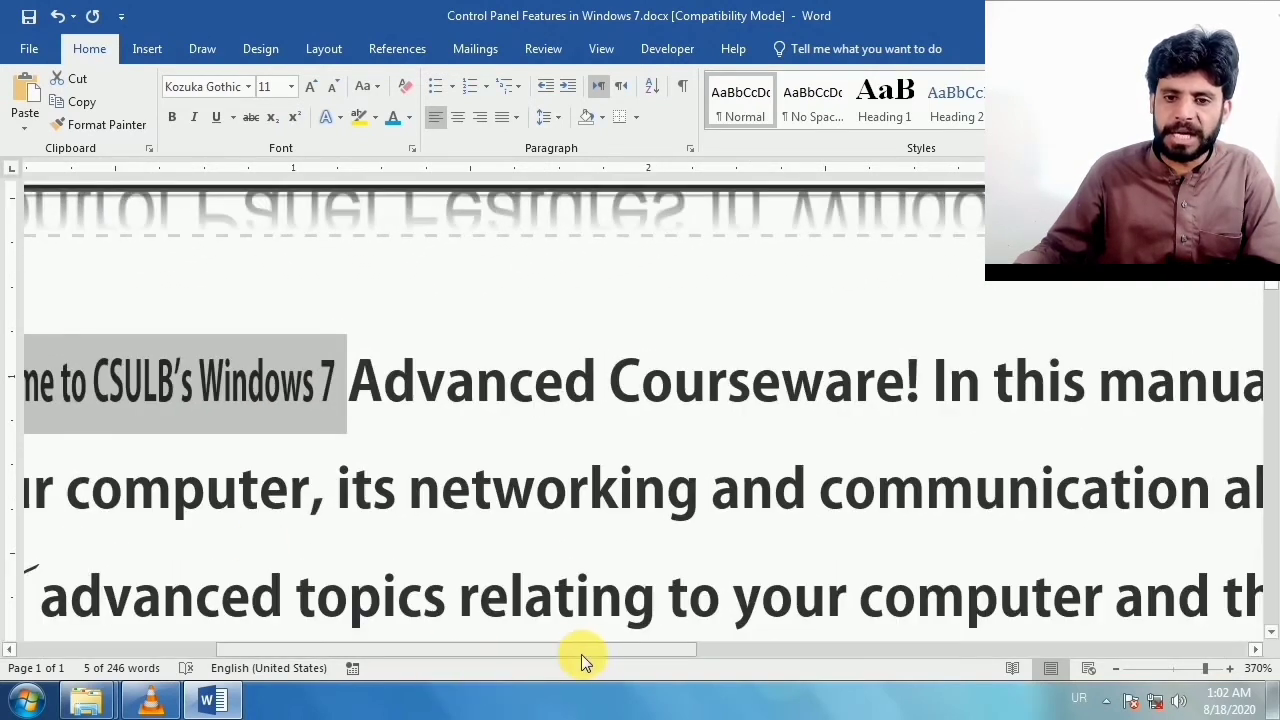
pyautogui.moveTo(575, 655); pyautogui.dragTo(438, 645)
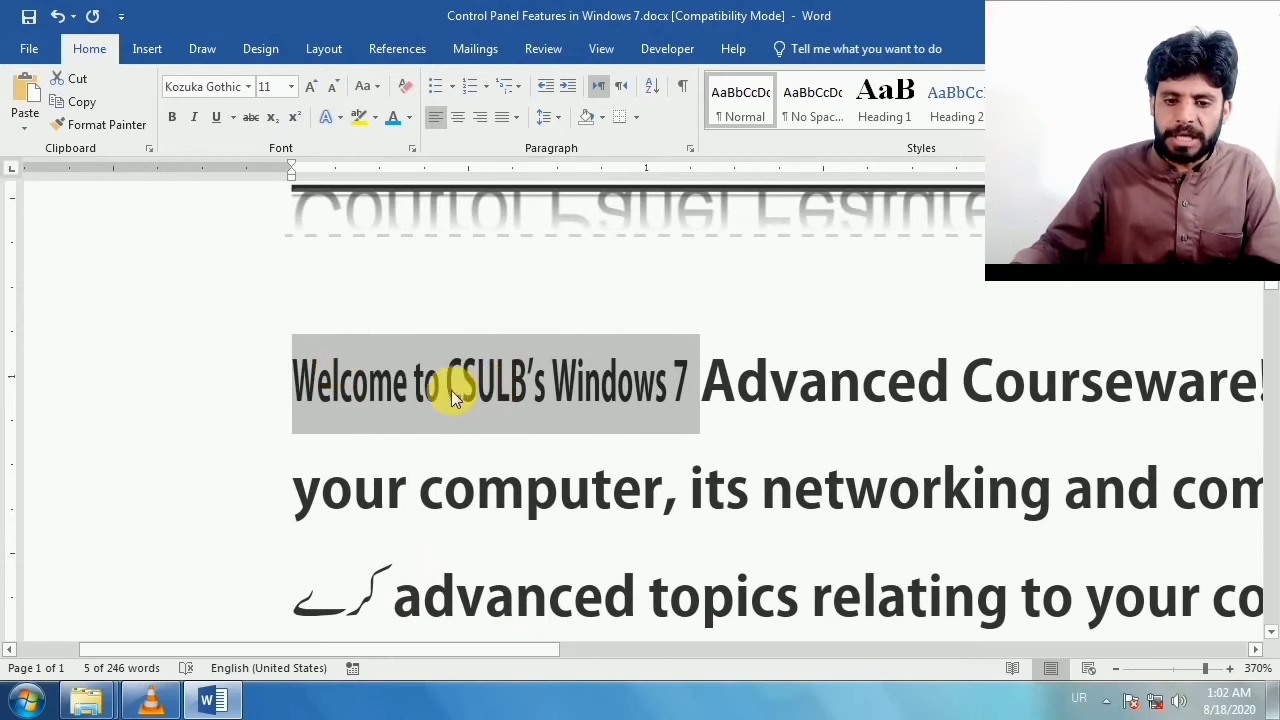
pyautogui.click(411, 148)
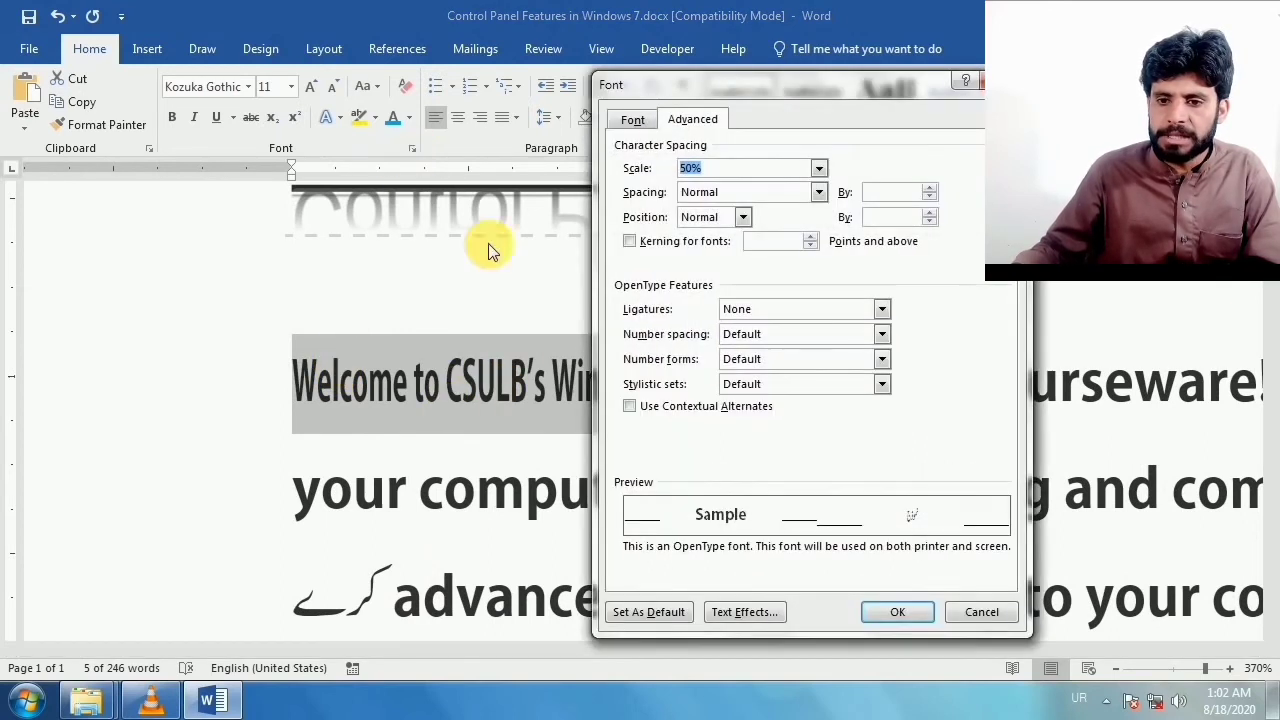
pyautogui.click(631, 244)
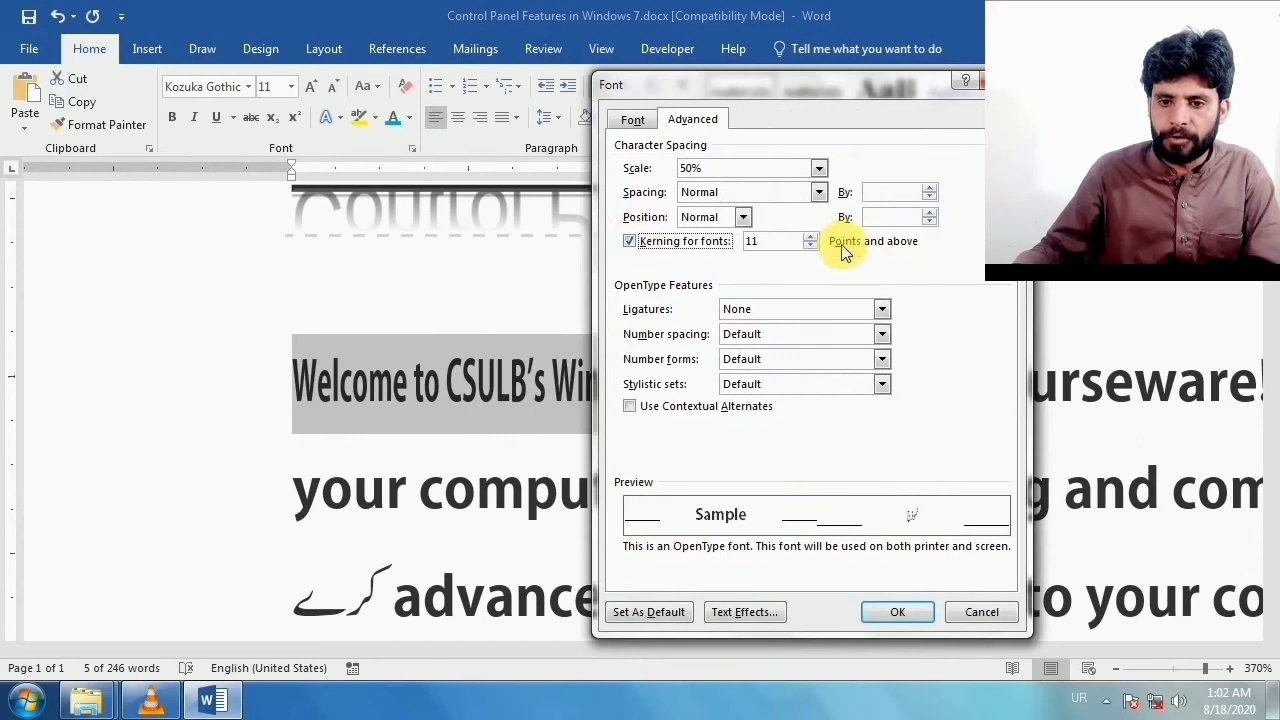
pyautogui.click(812, 236)
pyautogui.click(812, 236)
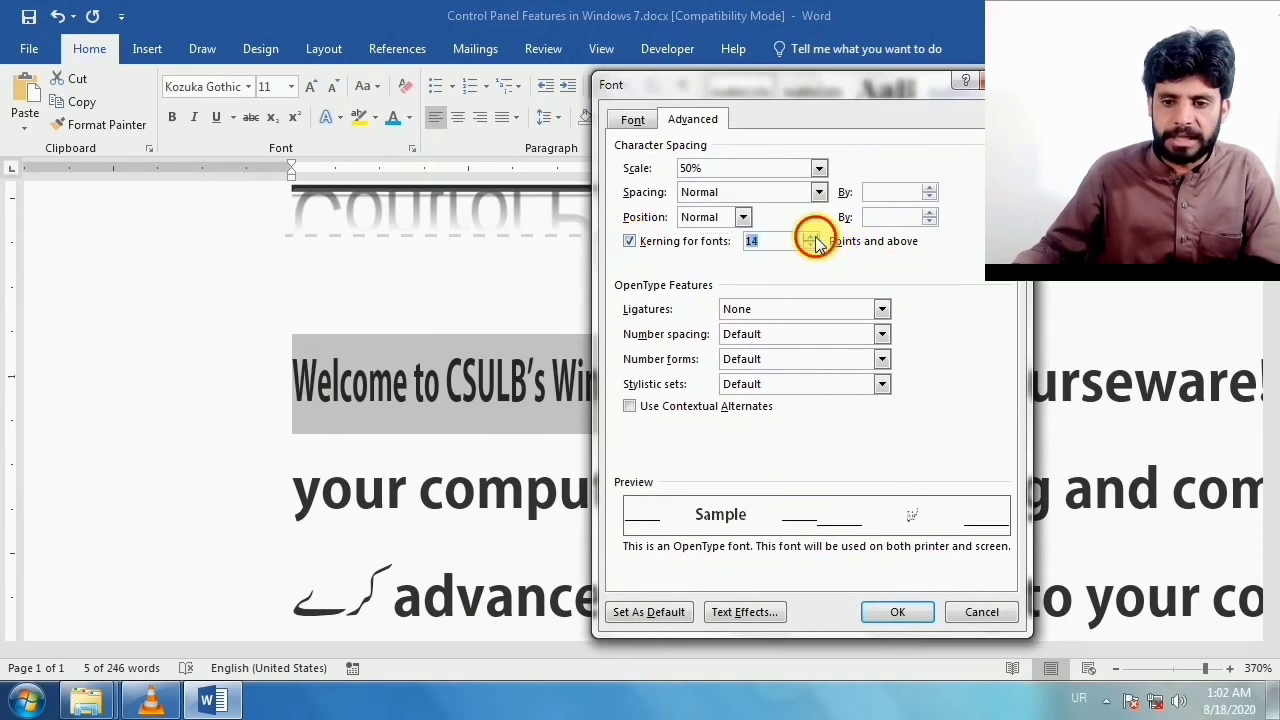
pyautogui.click(812, 238)
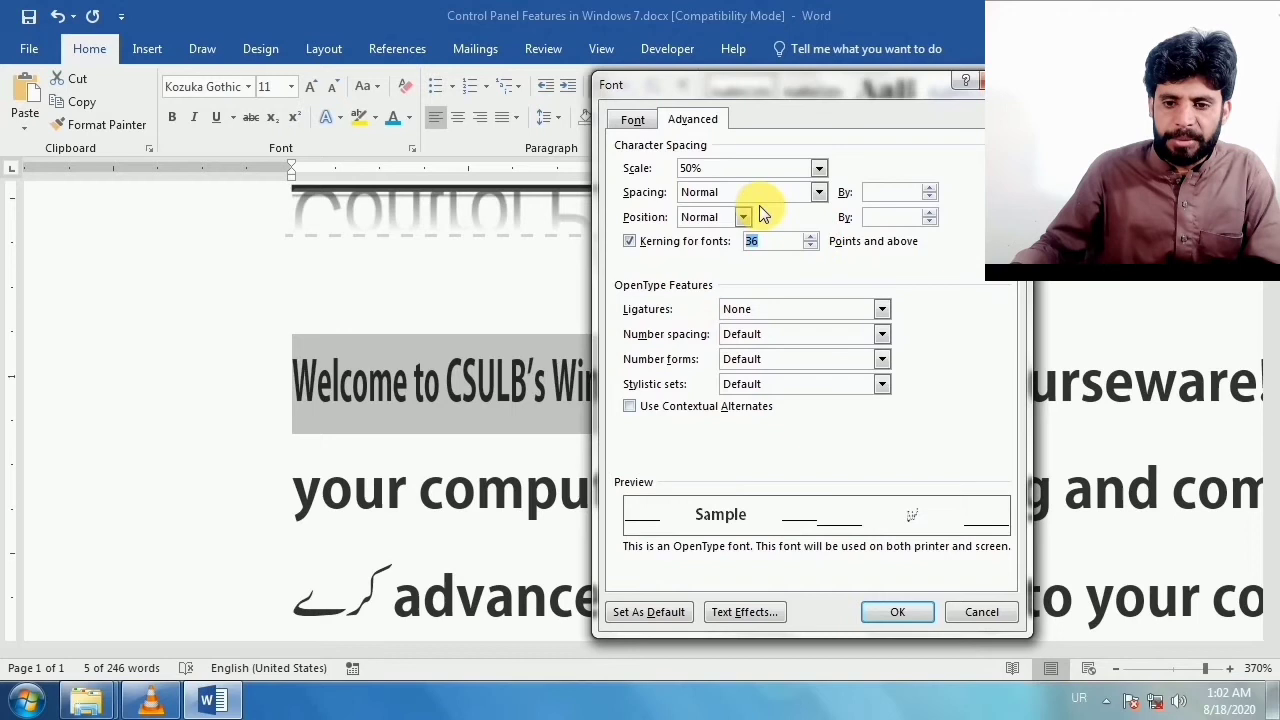
pyautogui.click(810, 238)
pyautogui.click(810, 238)
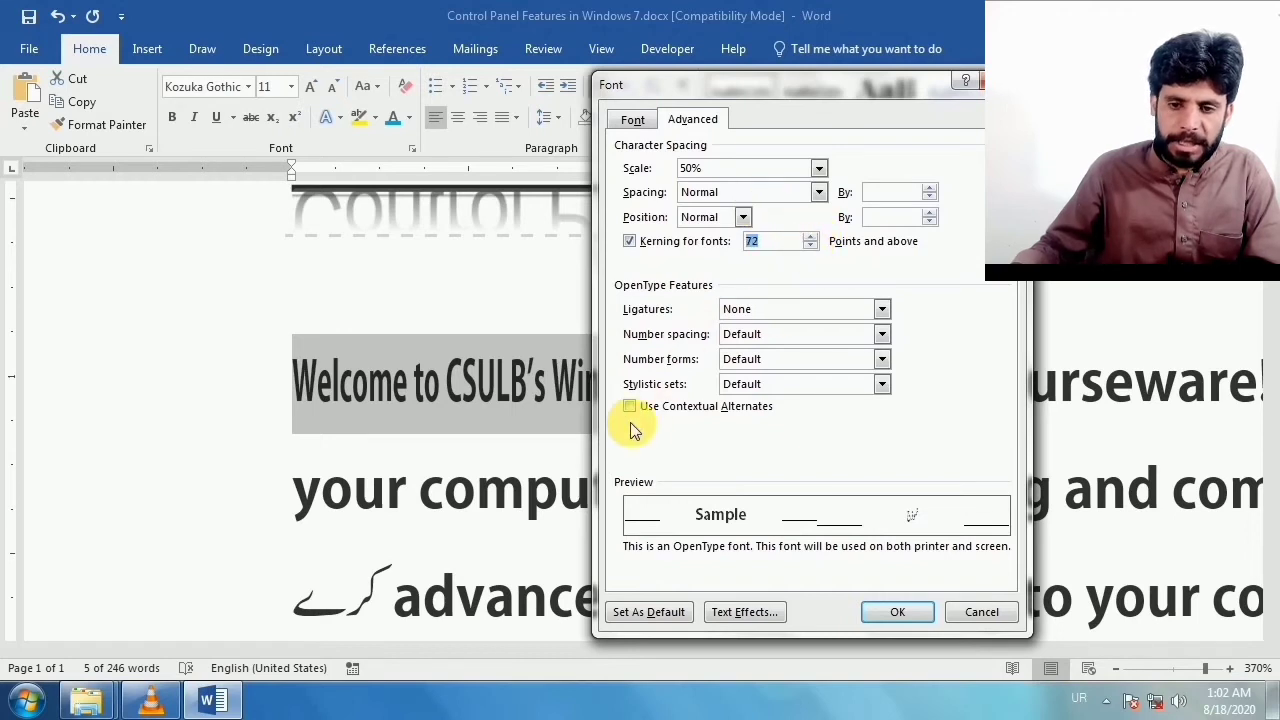
pyautogui.click(629, 406)
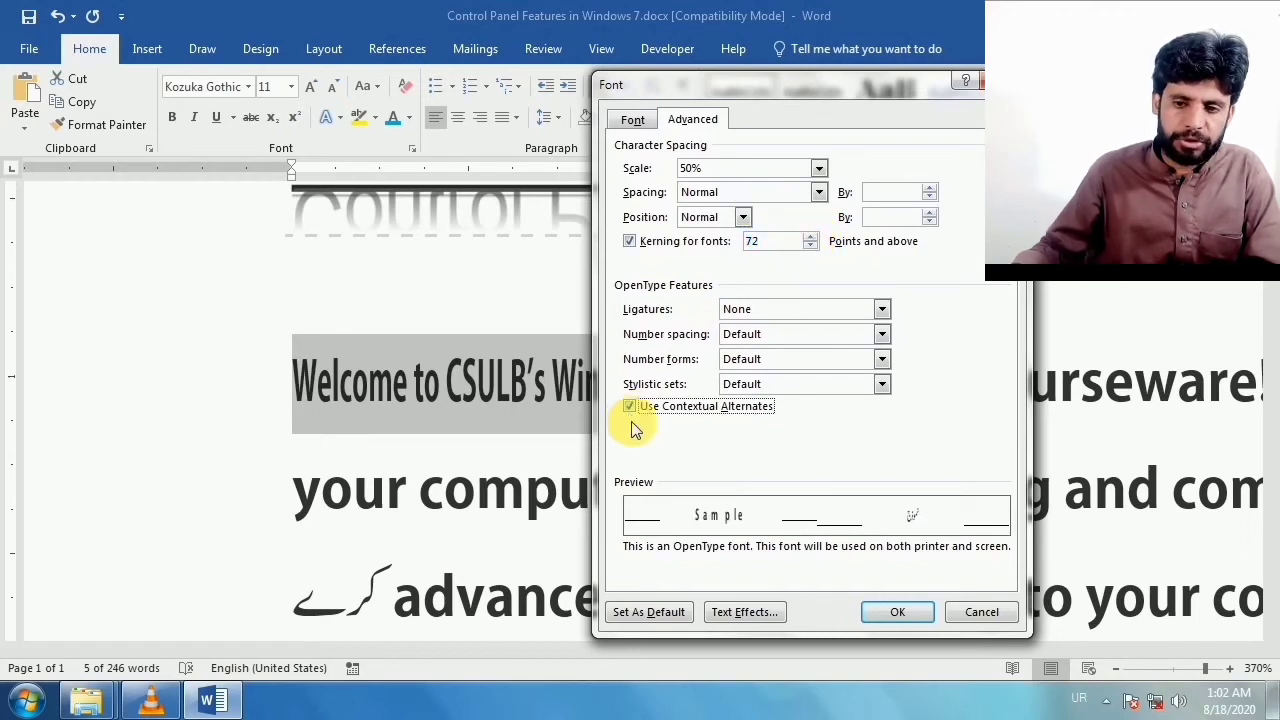
pyautogui.click(897, 612)
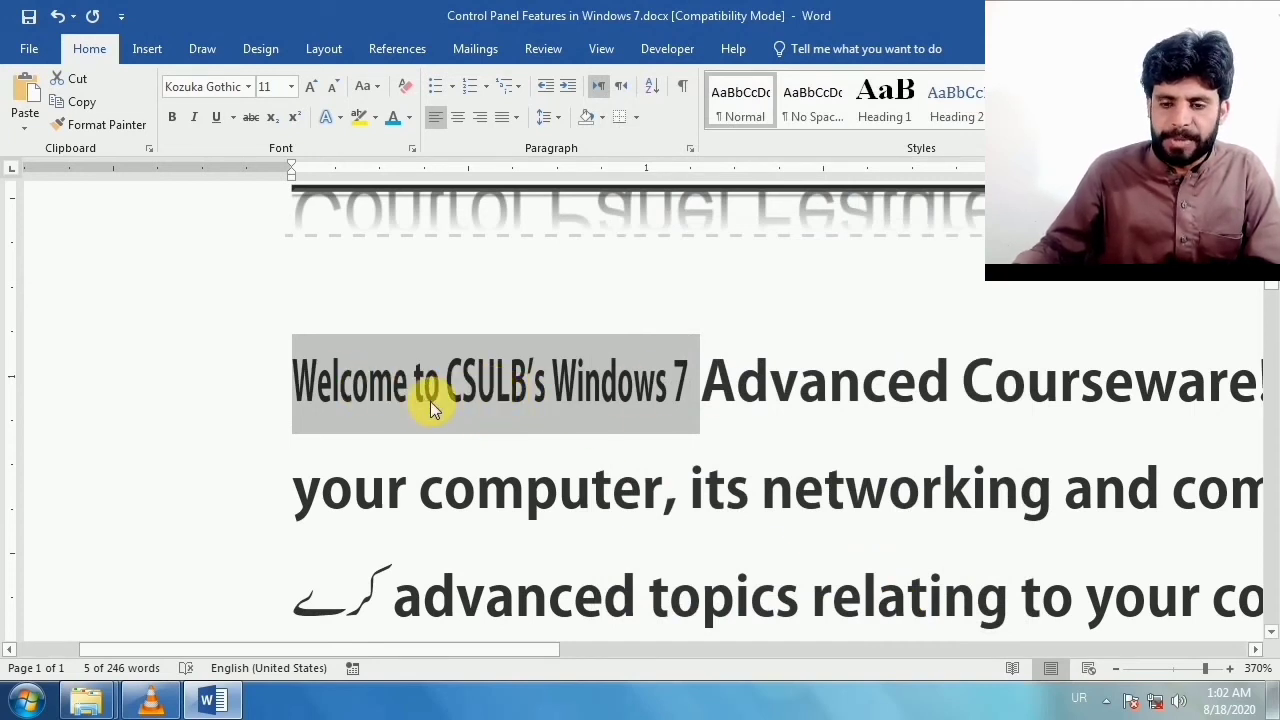
# - Expand the phrase's character spacing by 1.2 pt and raise its position
pyautogui.hotkey('ctrl', 'd')
pyautogui.click(750, 192)
pyautogui.click(729, 211)
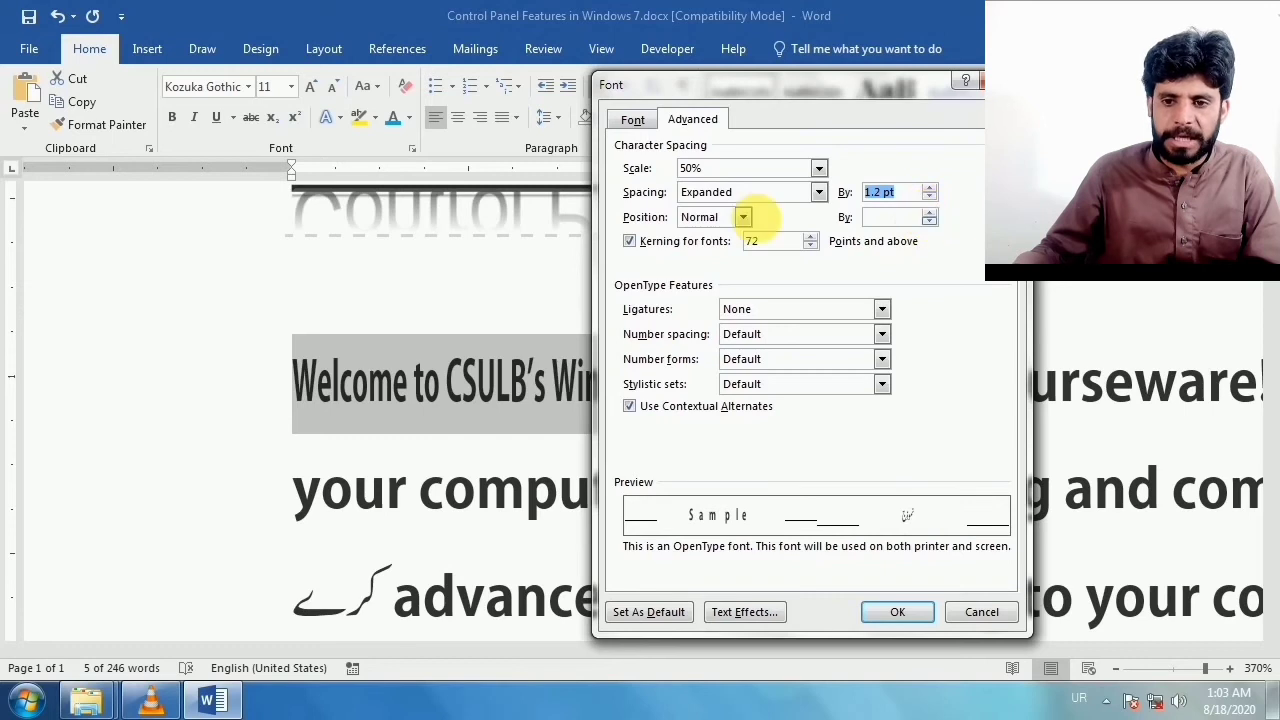
pyautogui.click(731, 216)
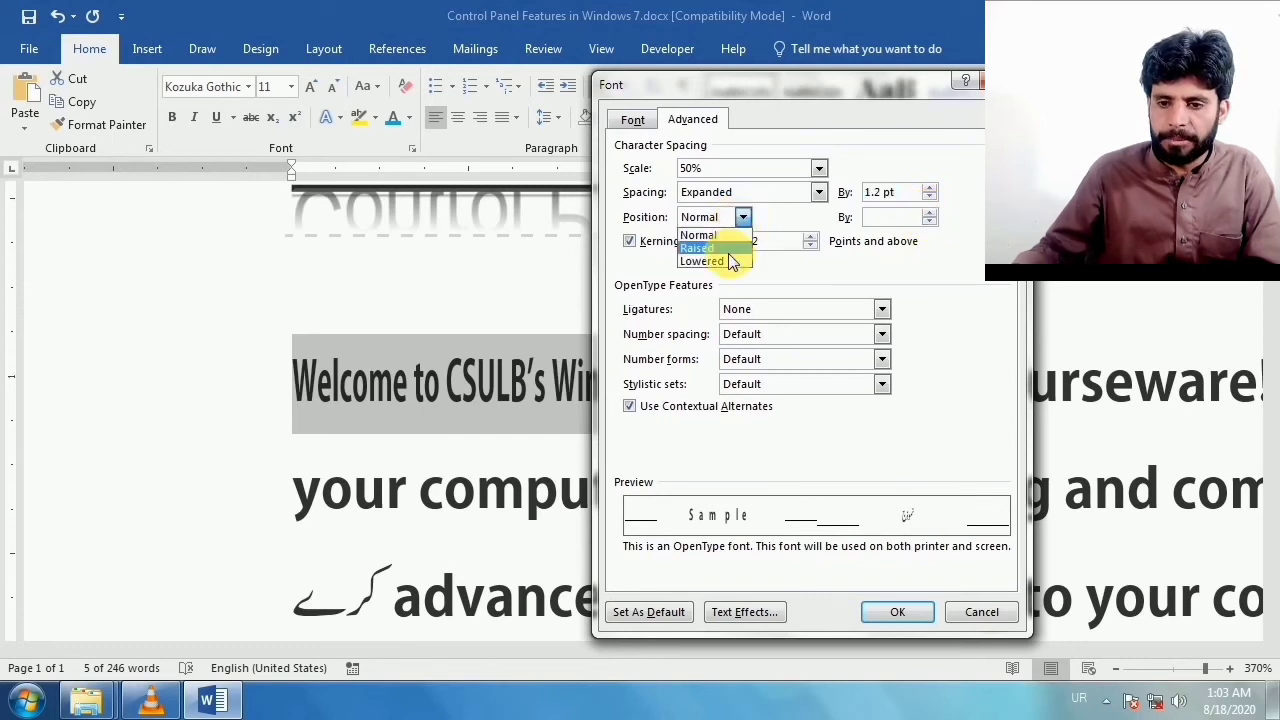
pyautogui.click(720, 248)
pyautogui.click(929, 212)
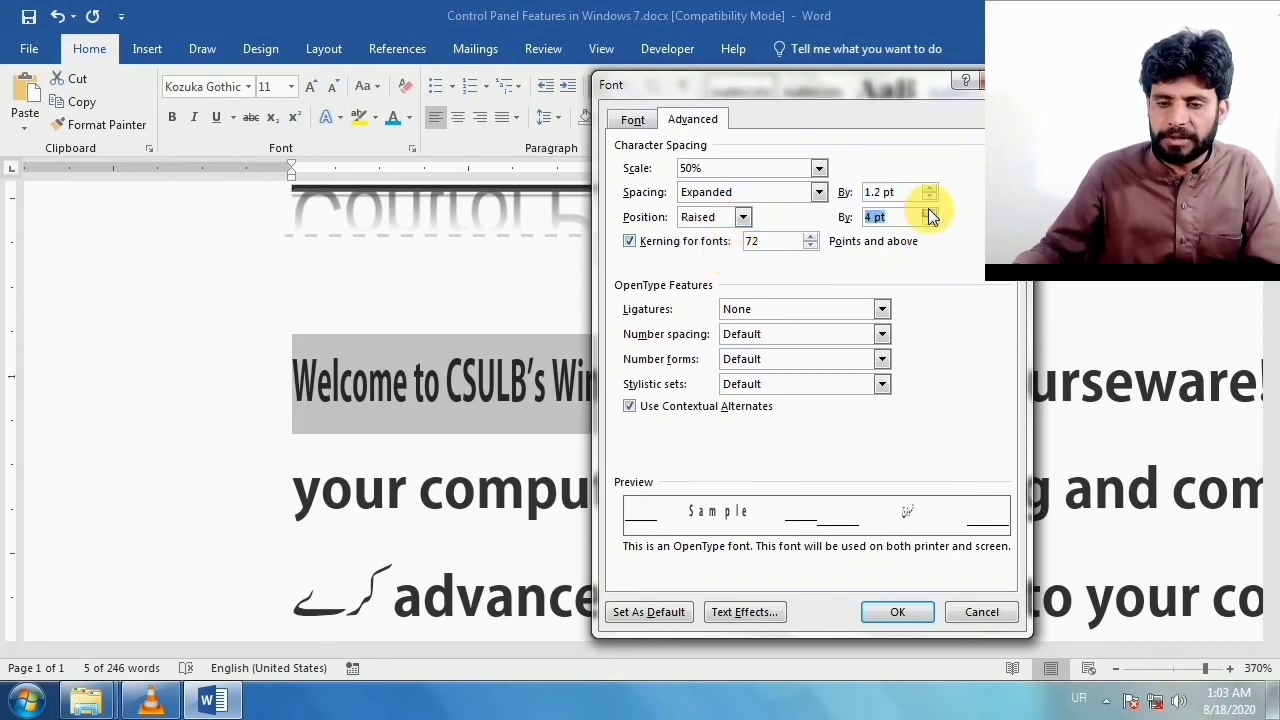
pyautogui.click(915, 612)
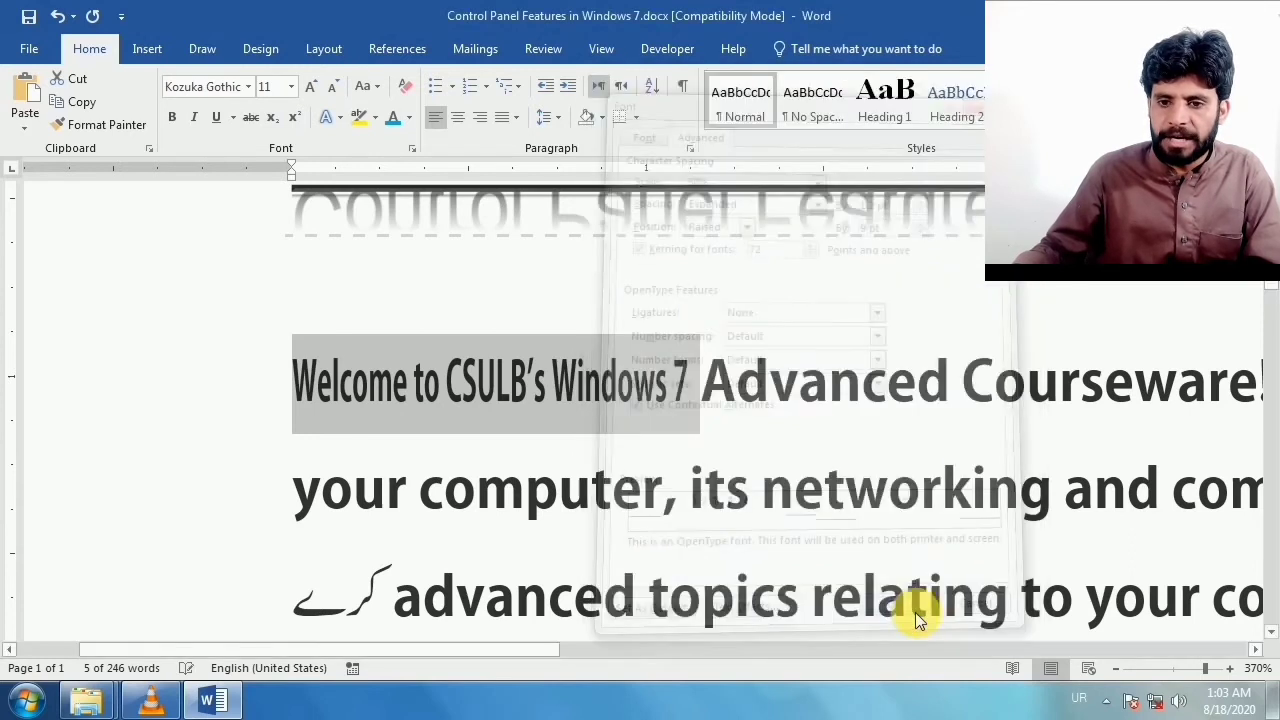
# - Check the stylistic sets option in the Font dialog, then cancel without changes
pyautogui.hotkey('ctrl', 'd')
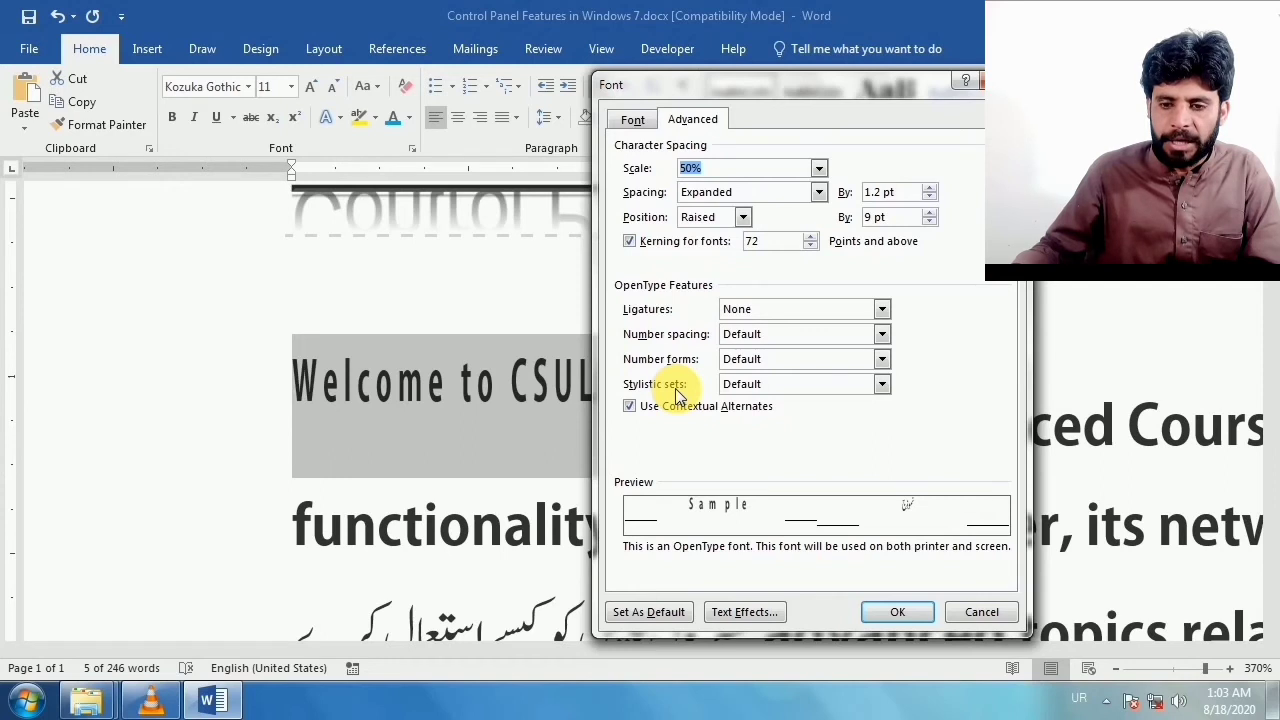
pyautogui.click(678, 390)
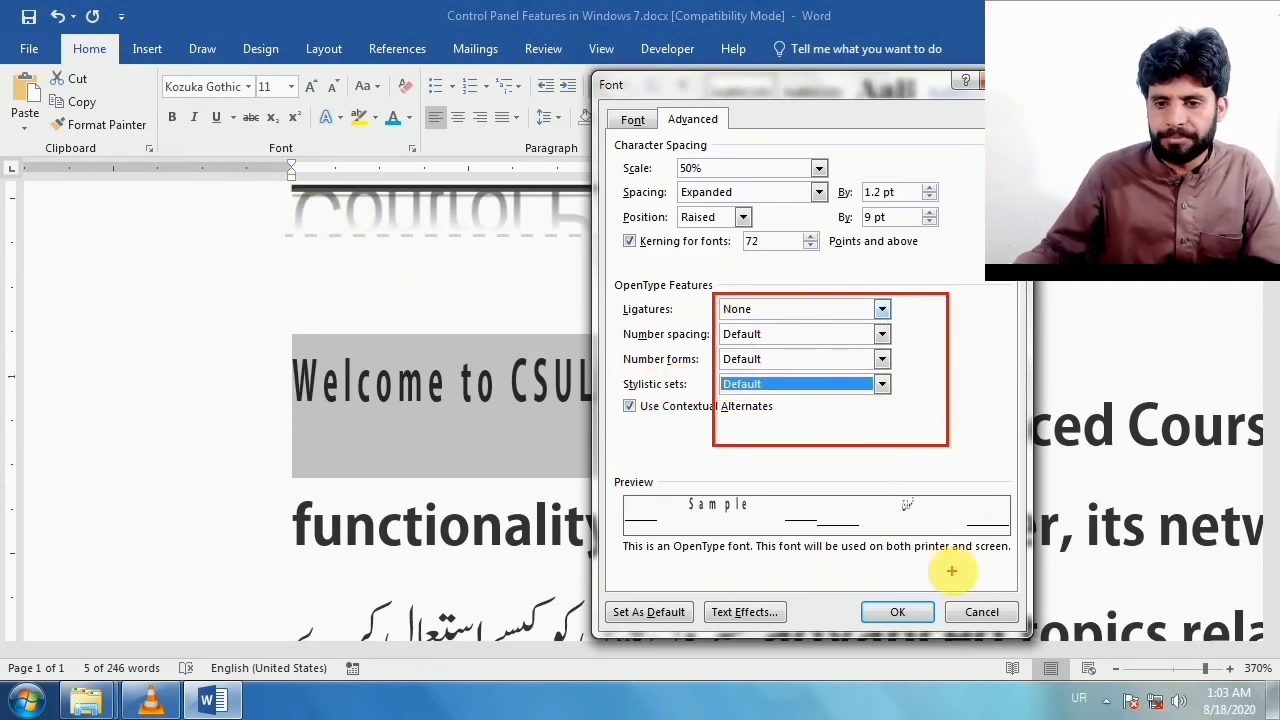
pyautogui.click(975, 612)
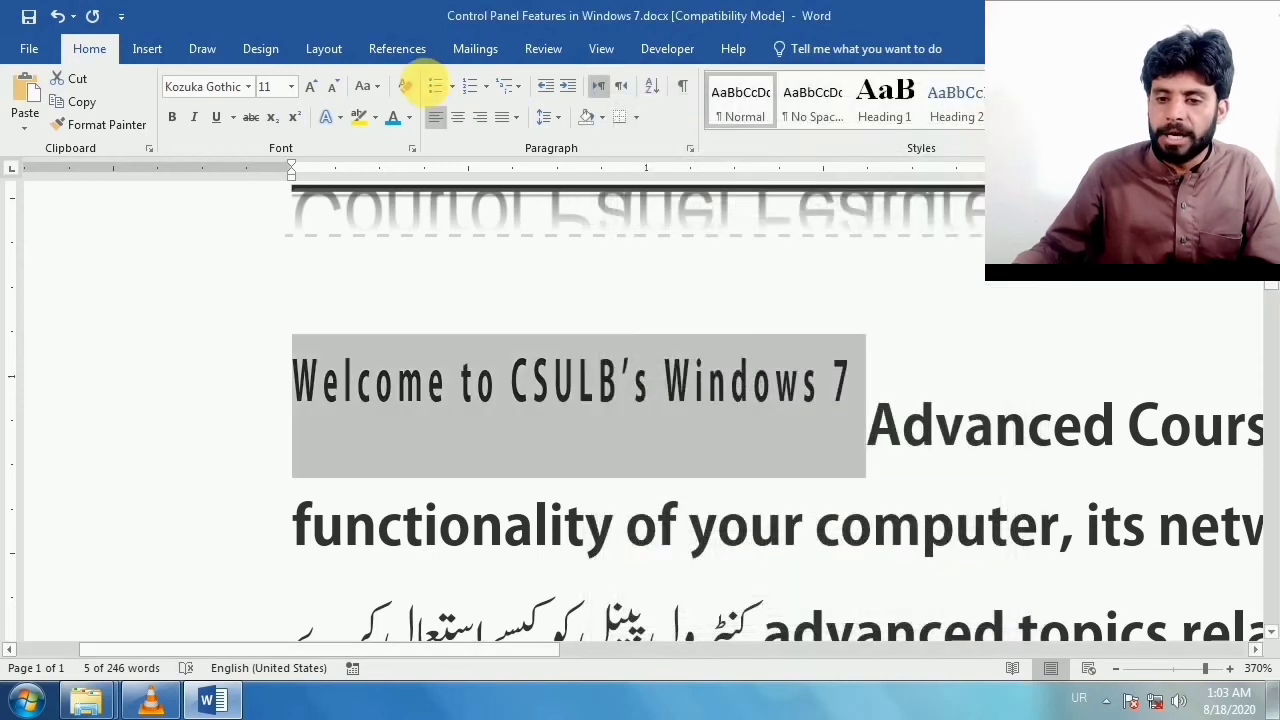
# - Preview the Ligatures options in the Text Effects gallery, then bring up the Start menu
pyautogui.click(338, 119)
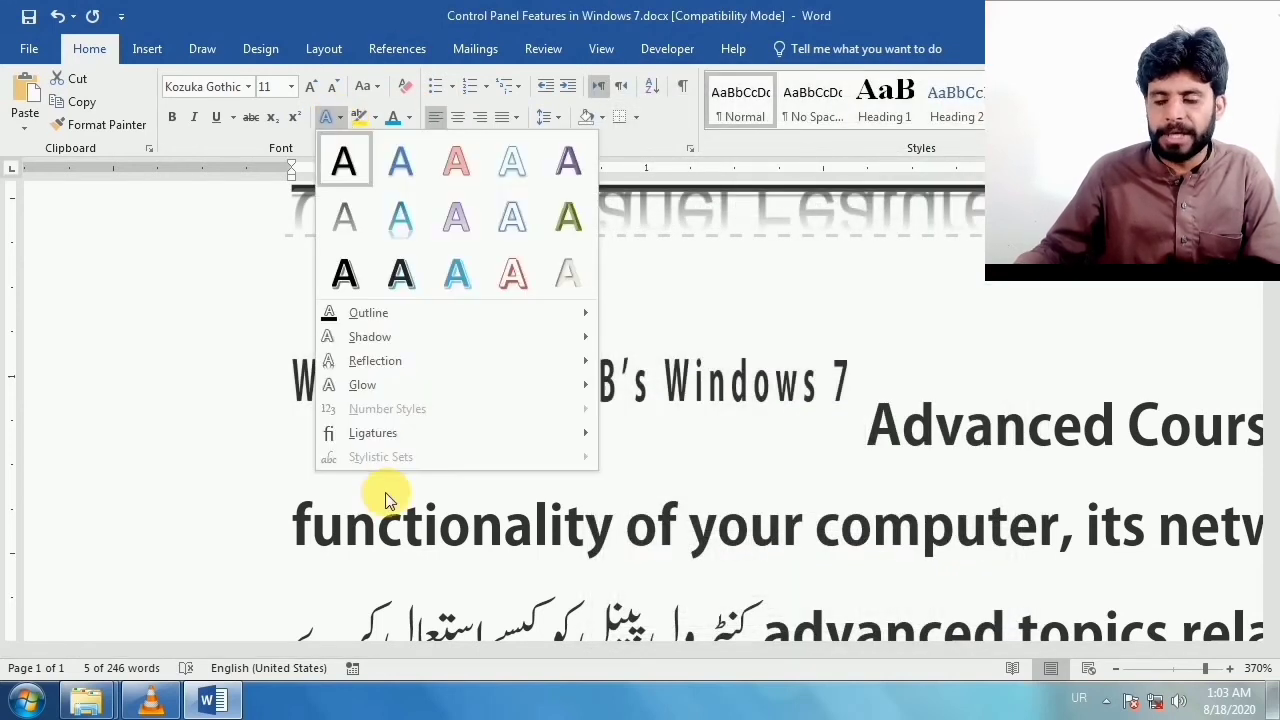
pyautogui.moveTo(372, 430)
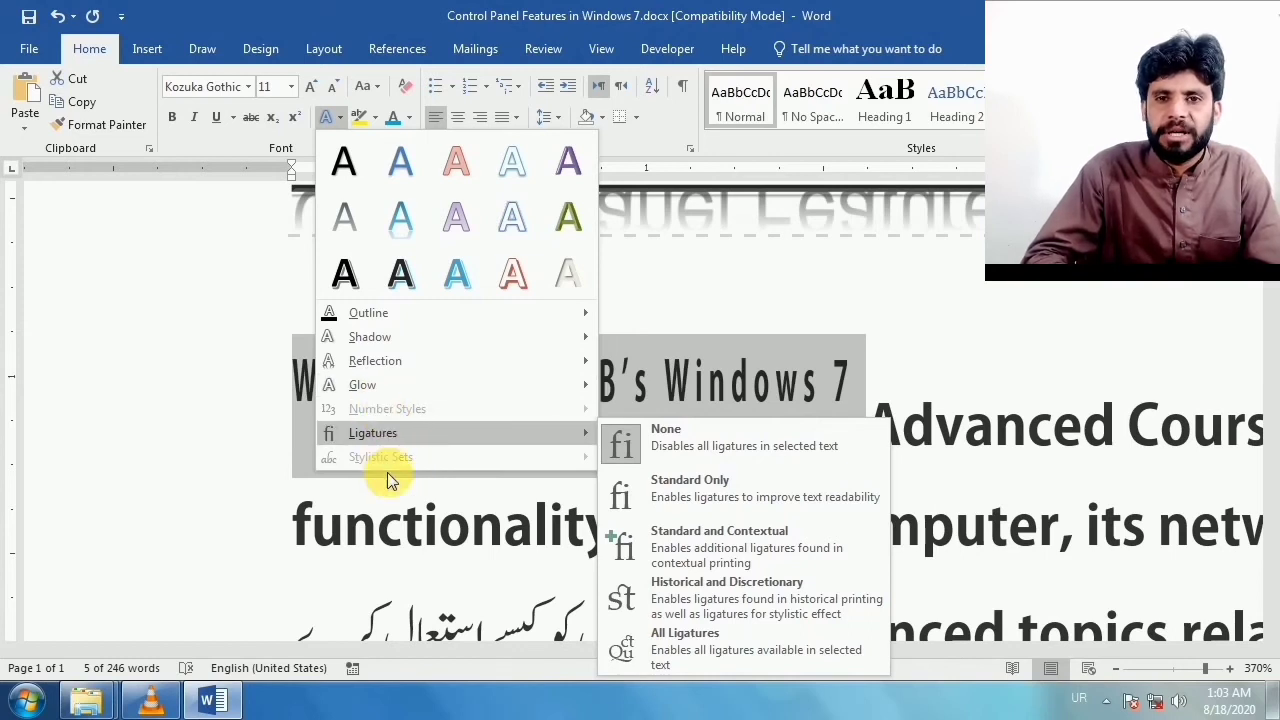
pyautogui.press('super')
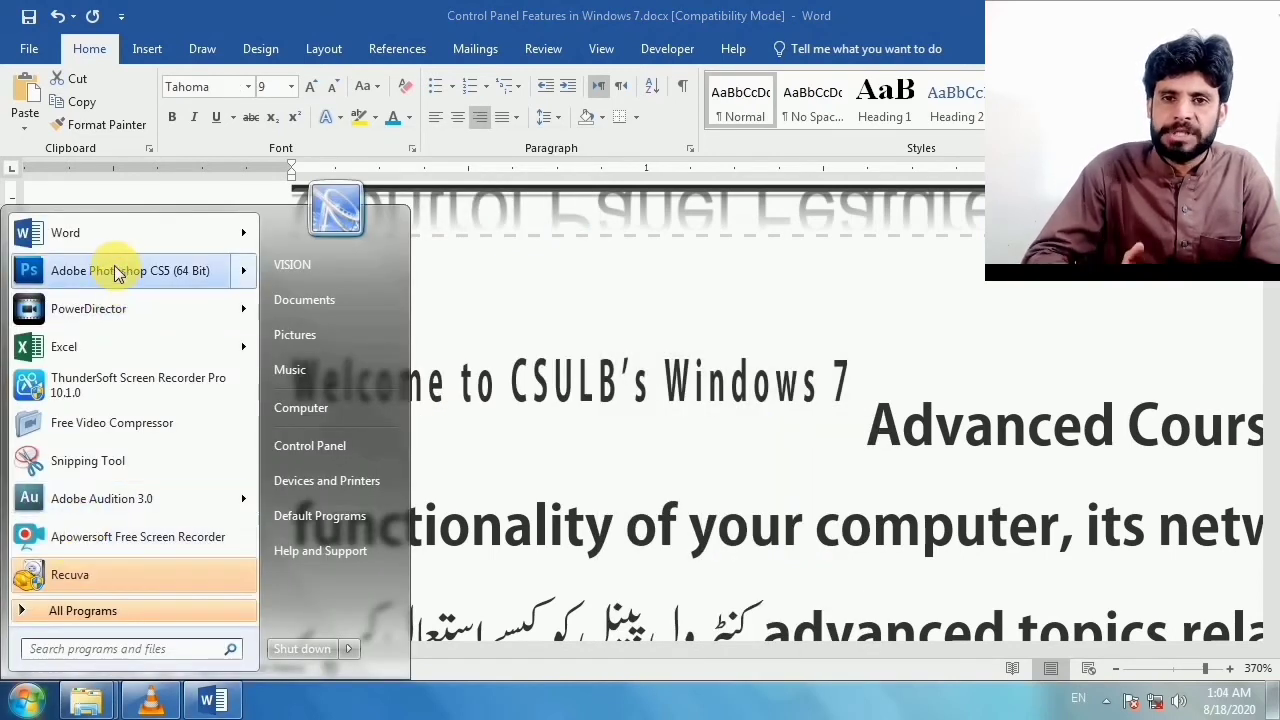
# - Switch the typing language to Urdu and create a new blank document
pyautogui.press('super')
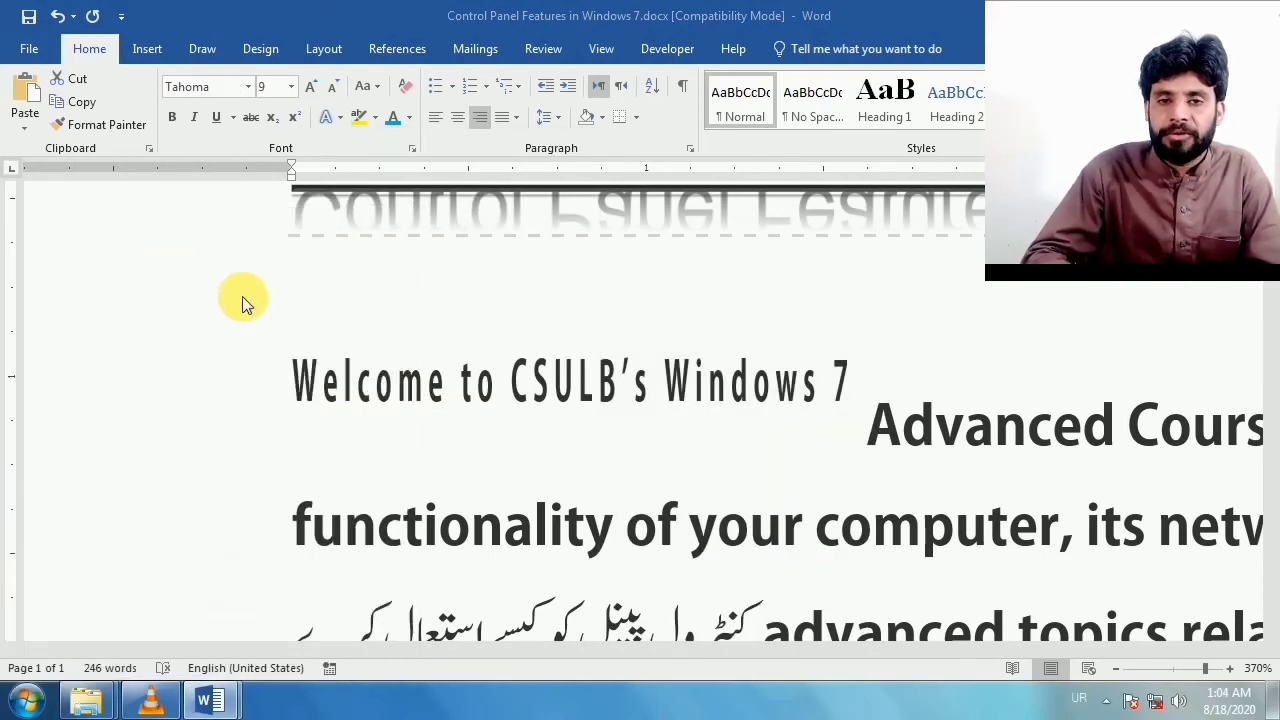
pyautogui.hotkey('ctrl', 'n')
pyautogui.click(463, 229)
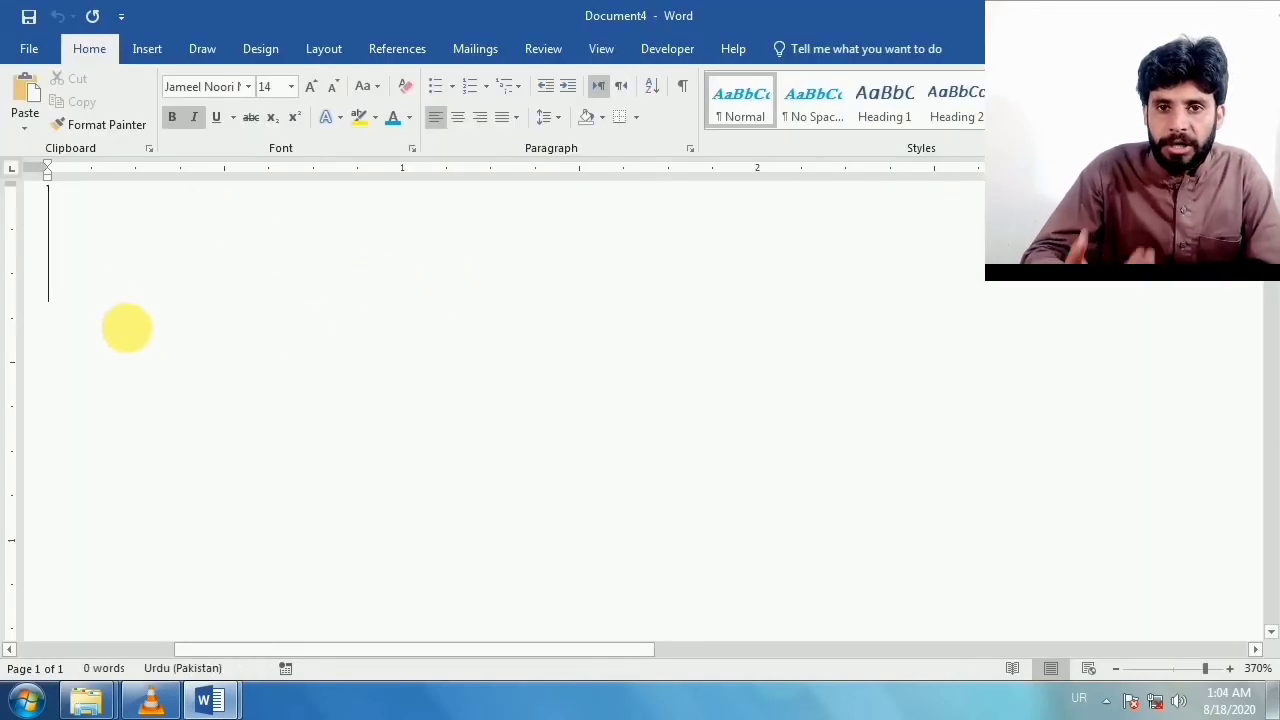
pyautogui.scroll(3, 126, 326)
pyautogui.scroll(-1, 134, 343)
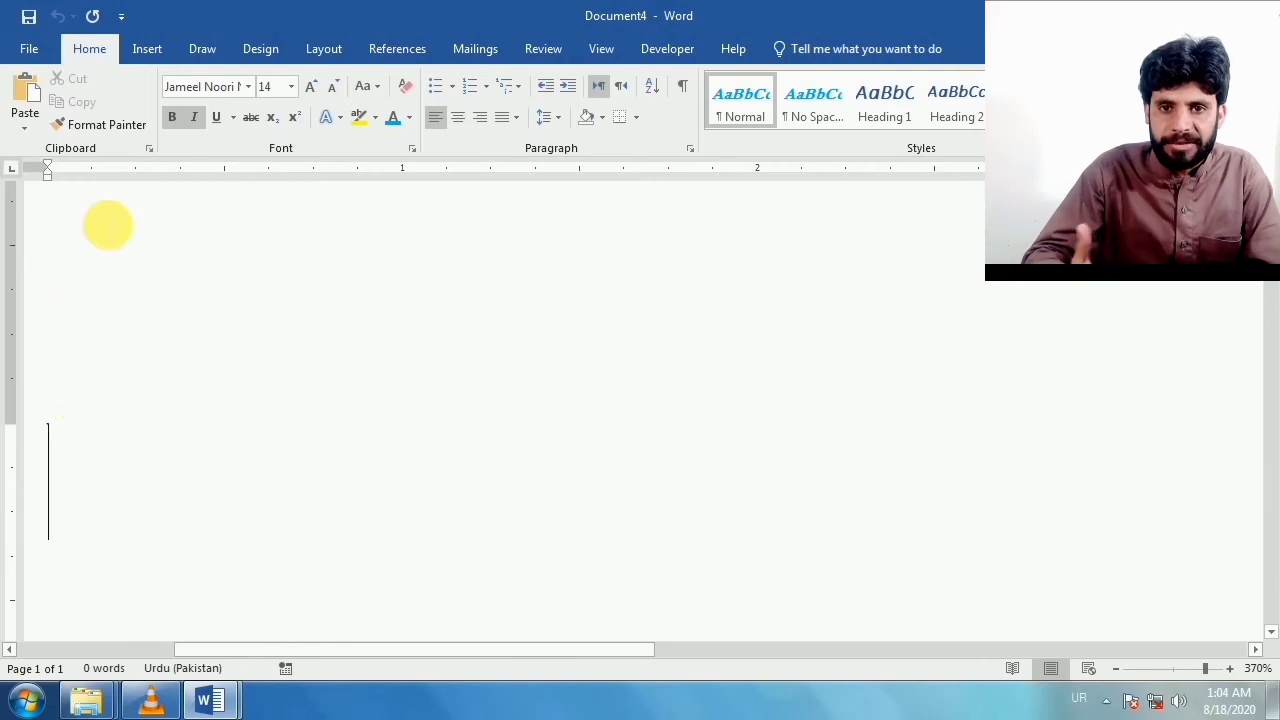
pyautogui.scroll(-10, 265, 299)
pyautogui.scroll(-10, 265, 299)
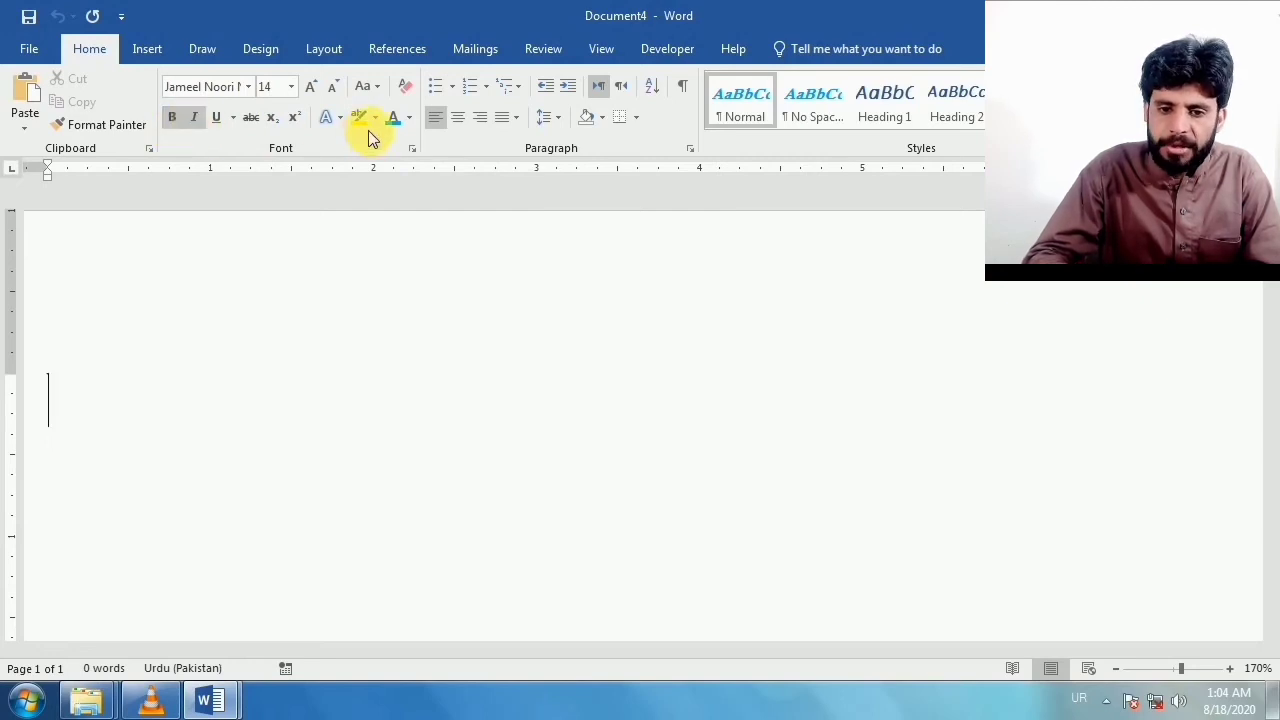
# - Type an Urdu word, apply Arial to it, then delete it
pyautogui.write('ینہد')
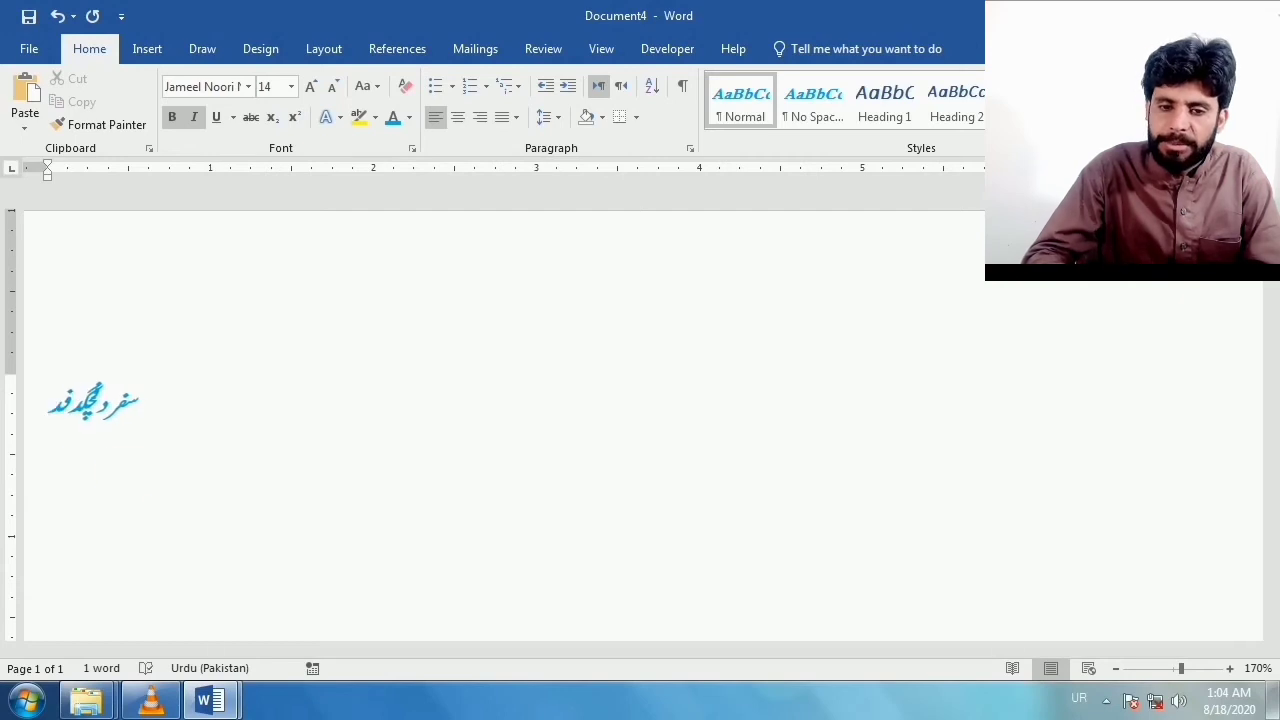
pyautogui.click(145, 408)
pyautogui.doubleClick(140, 408)
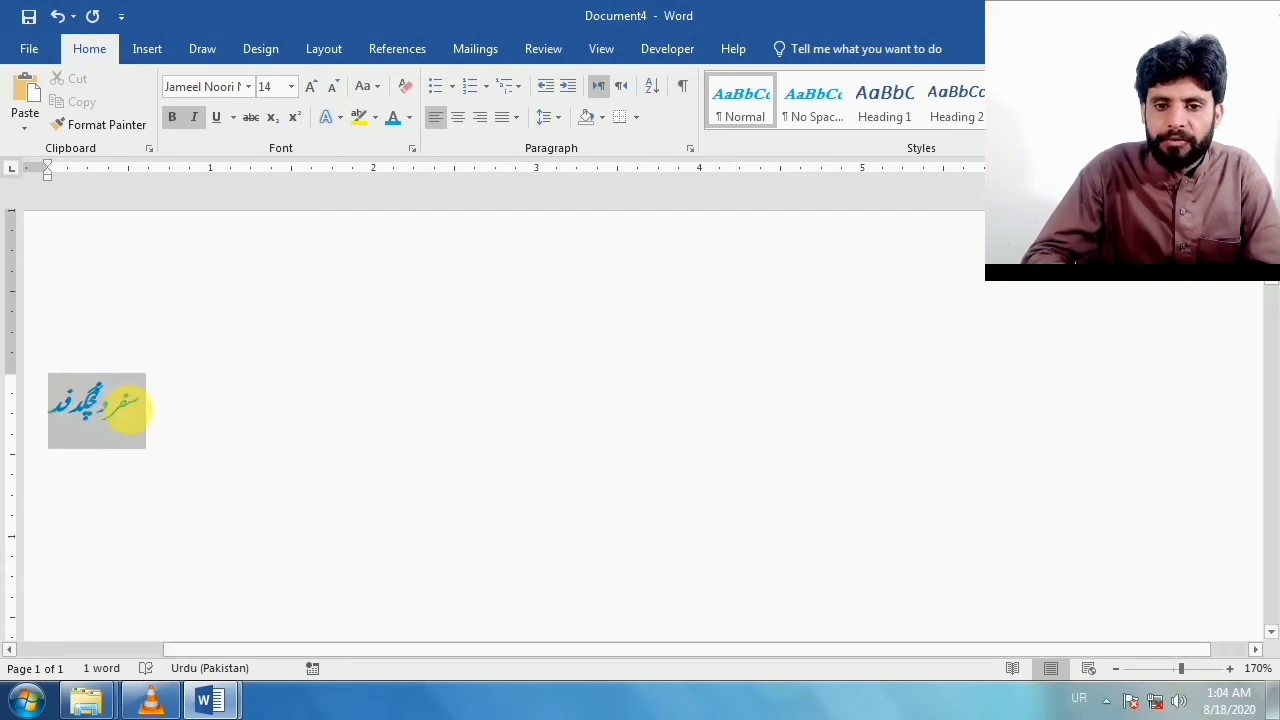
pyautogui.click(248, 87)
pyautogui.click(203, 198)
pyautogui.click(229, 417)
pyautogui.doubleClick(228, 417)
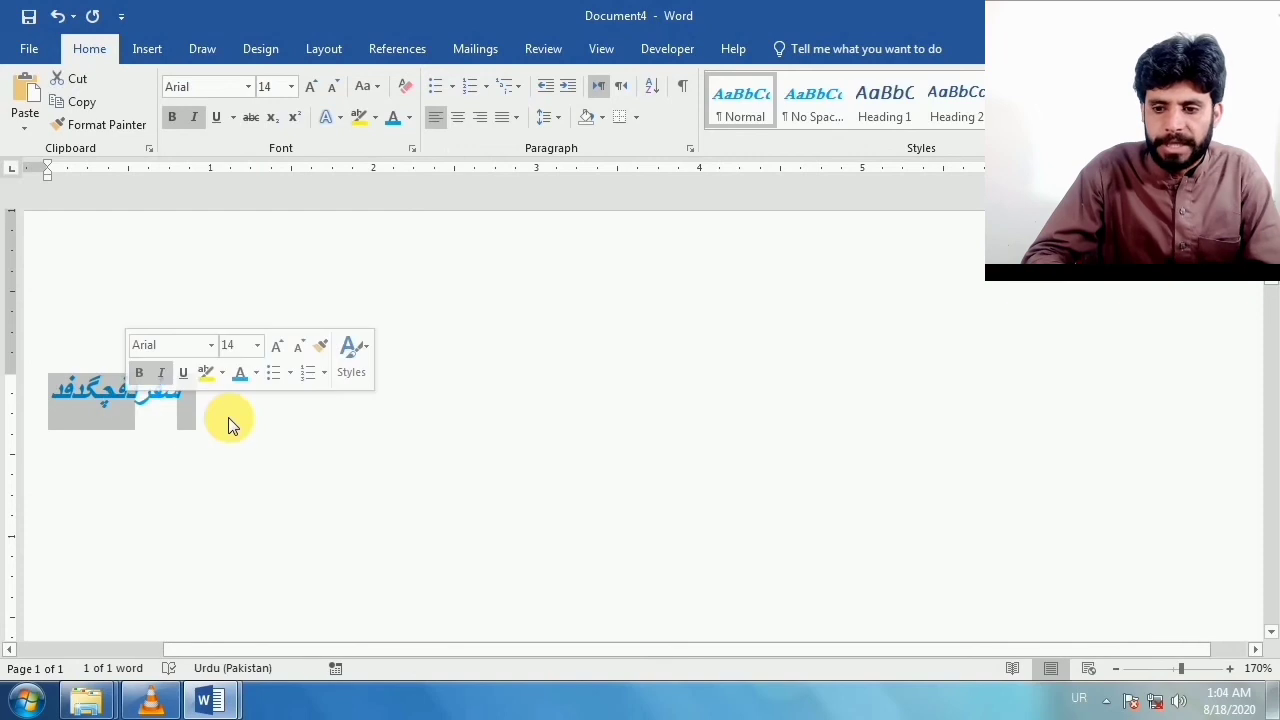
pyautogui.press('BackSpace')
# - Set the font to Calibri (Body) size 11 and switch the input language to English
pyautogui.click(248, 87)
pyautogui.click(200, 157)
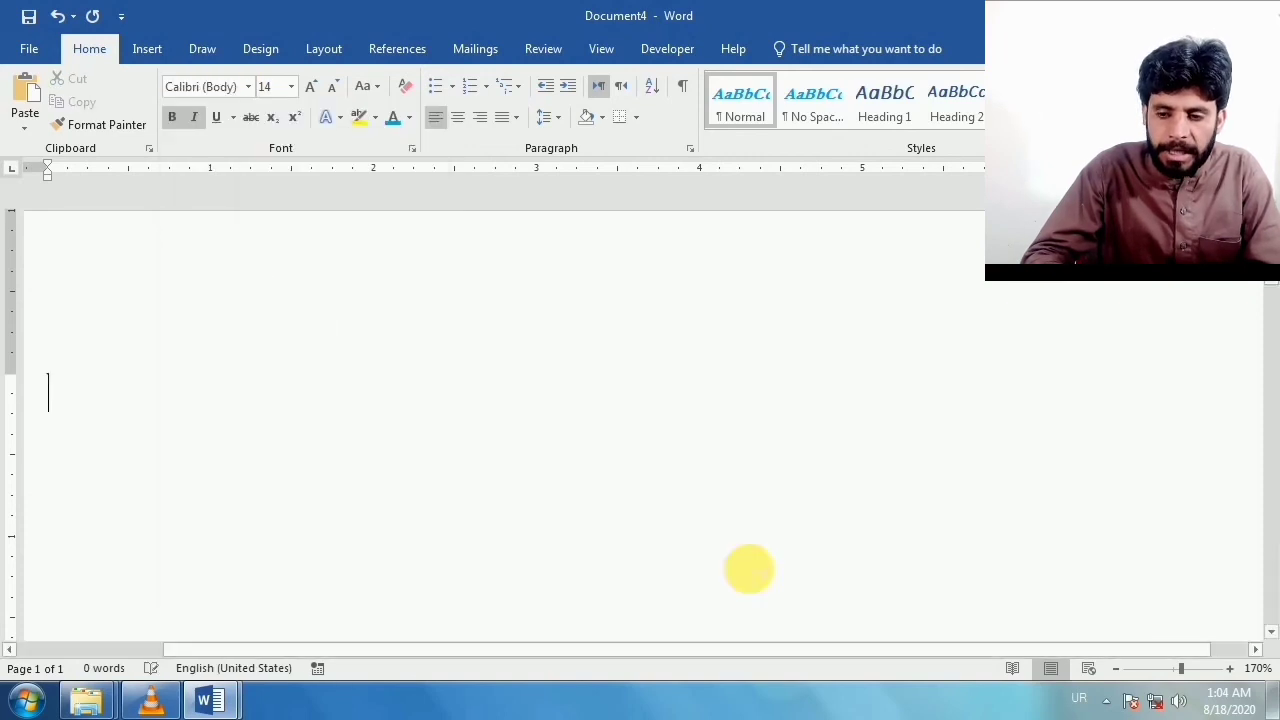
pyautogui.click(1079, 698)
pyautogui.click(1100, 621)
pyautogui.click(291, 87)
pyautogui.click(272, 183)
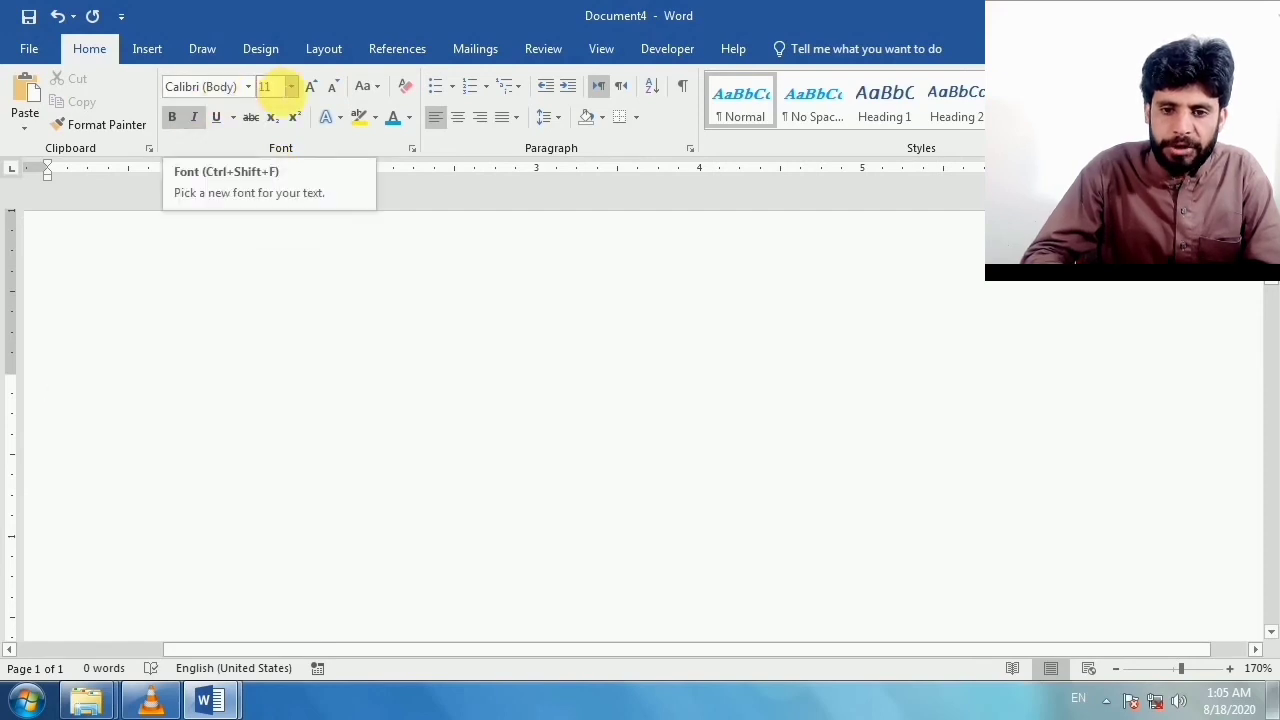
# - Set the font colour to Automatic, make Calibri (Body) 11 the Normal.dotm default, then close Document4
pyautogui.click(409, 117)
pyautogui.click(412, 141)
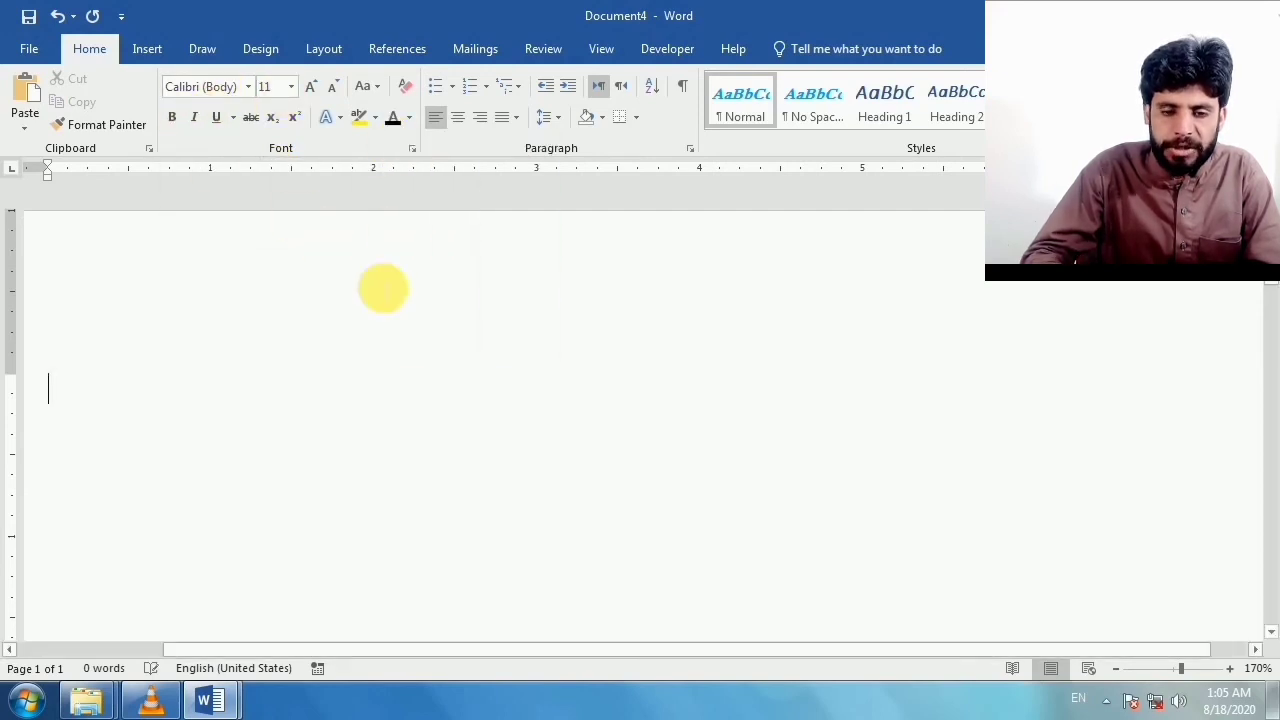
pyautogui.click(412, 148)
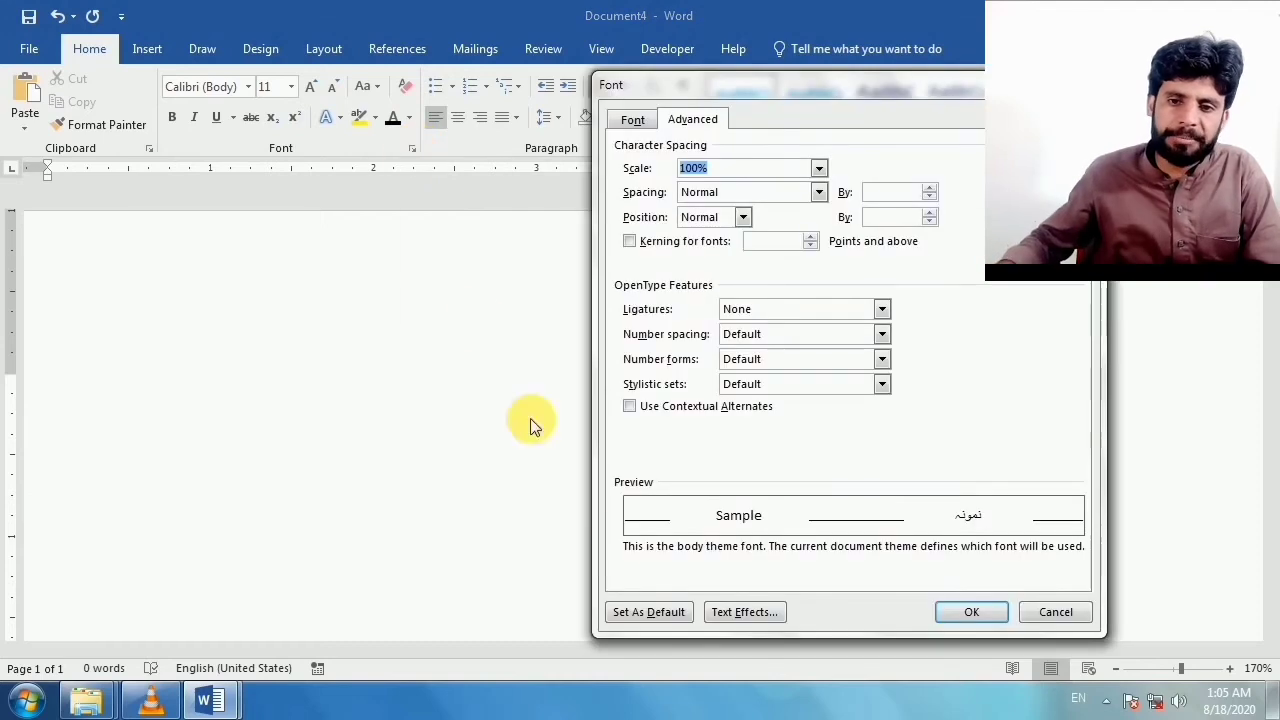
pyautogui.click(650, 614)
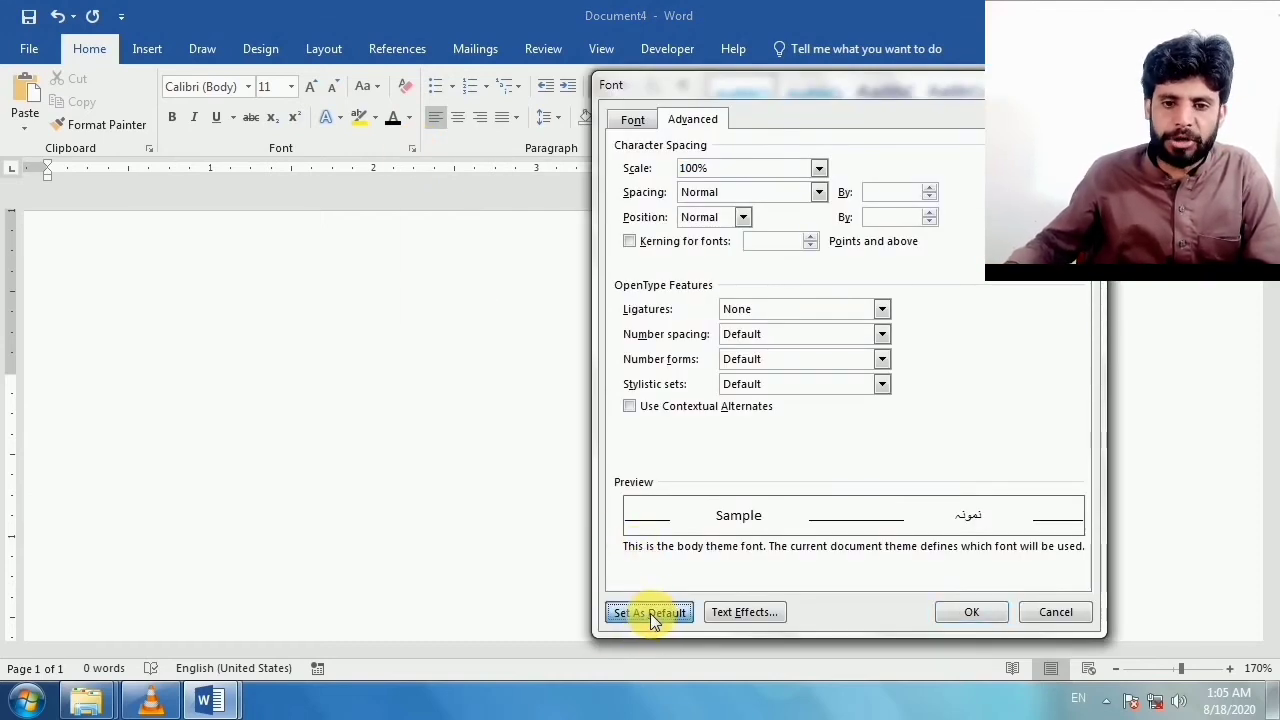
pyautogui.click(444, 341)
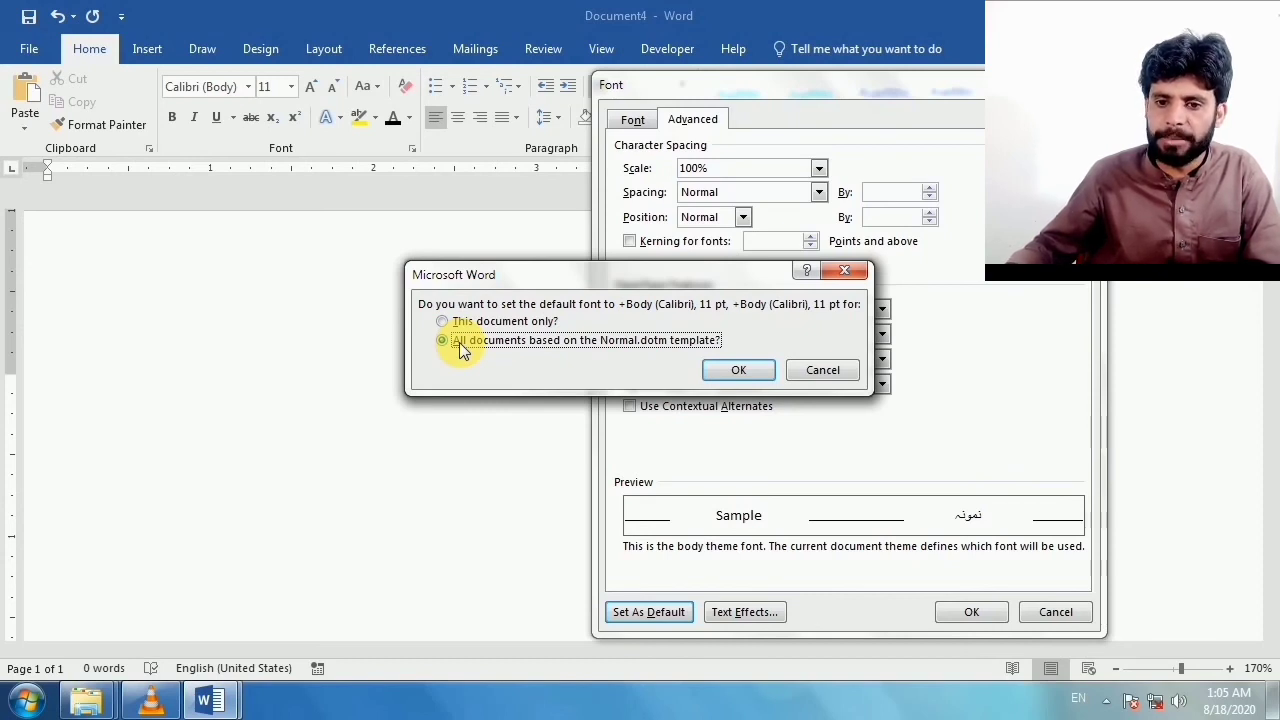
pyautogui.click(740, 369)
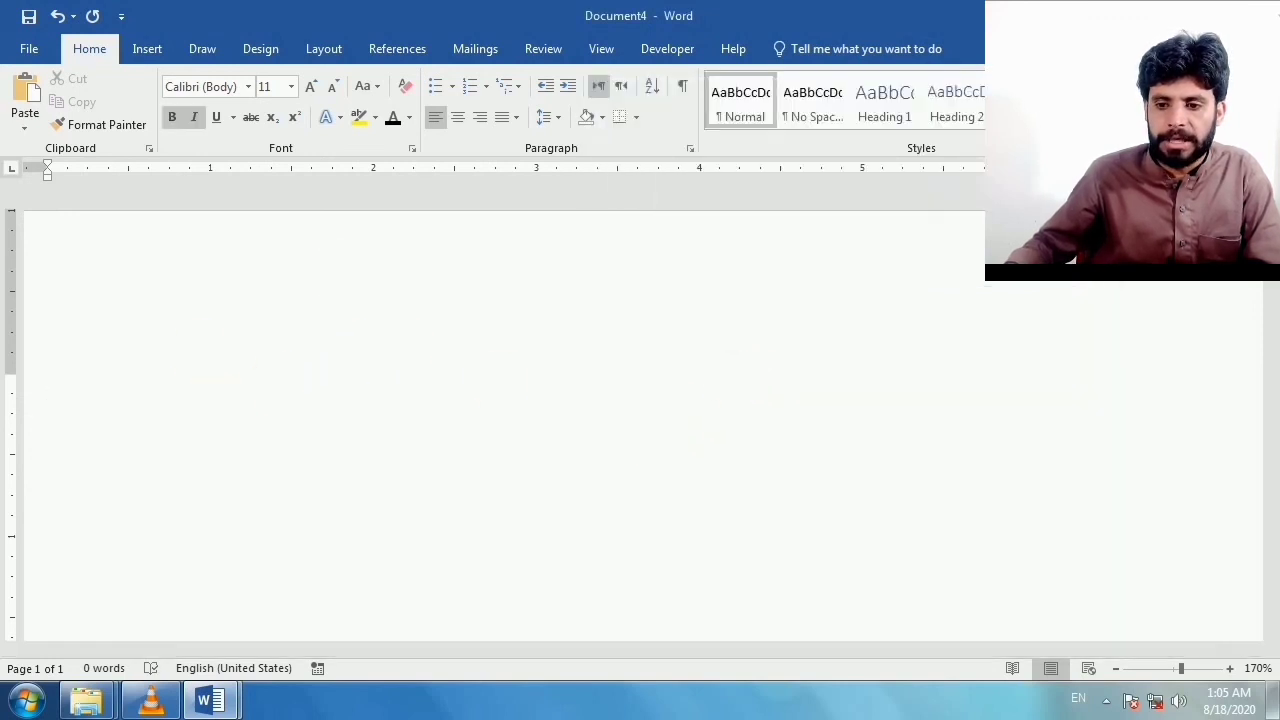
pyautogui.hotkey('ctrl', 'w')
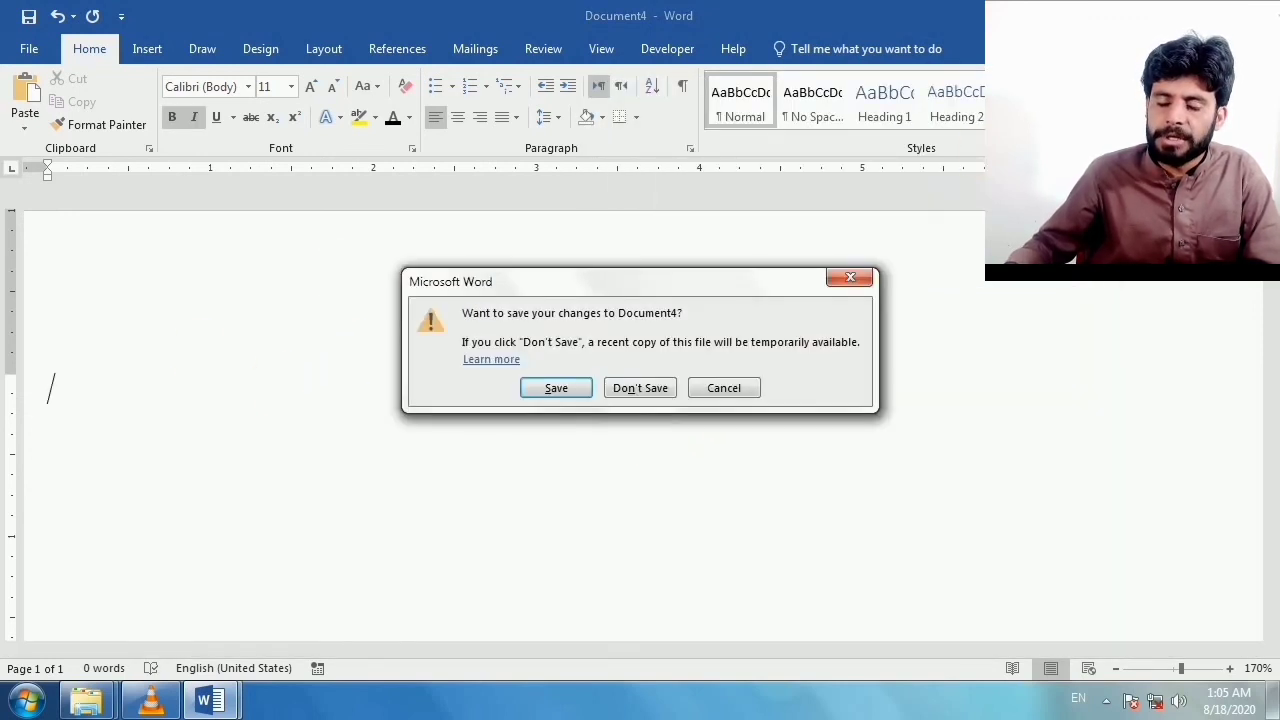
# - Discard Document4 unsaved, relaunch Word into a blank document, and type test text 'frtfd'
pyautogui.click(646, 397)
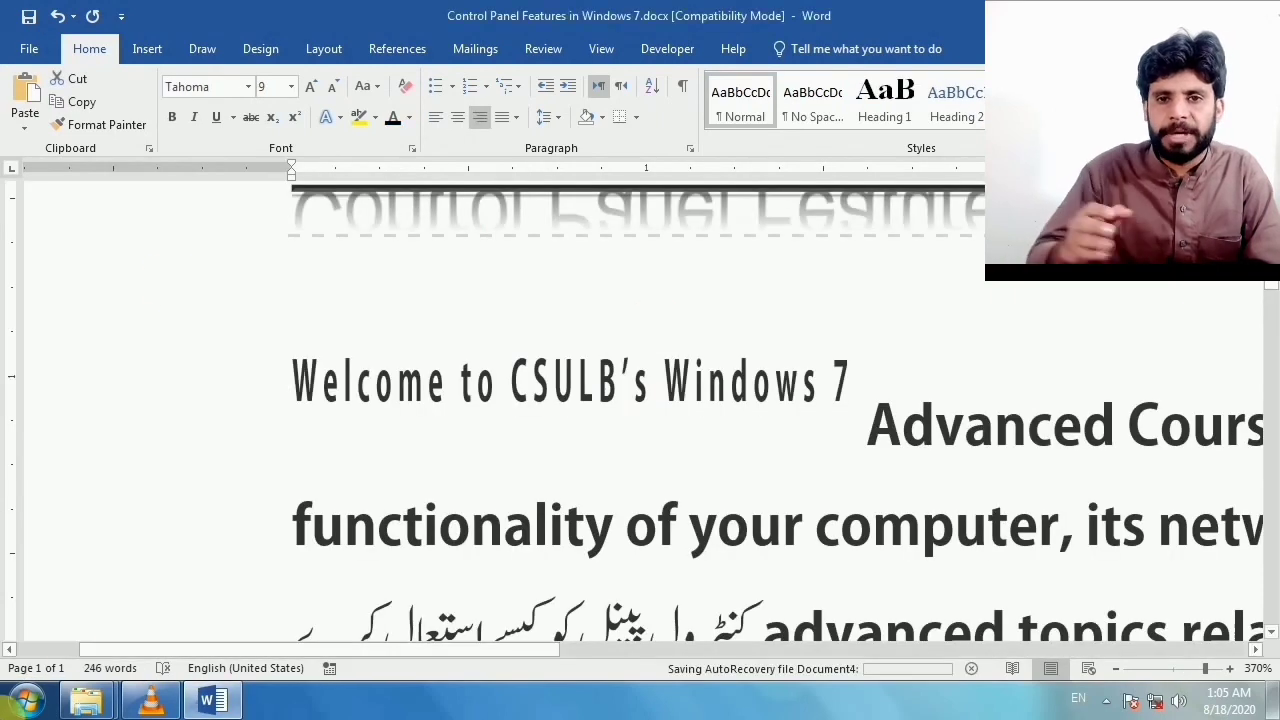
pyautogui.click(27, 700)
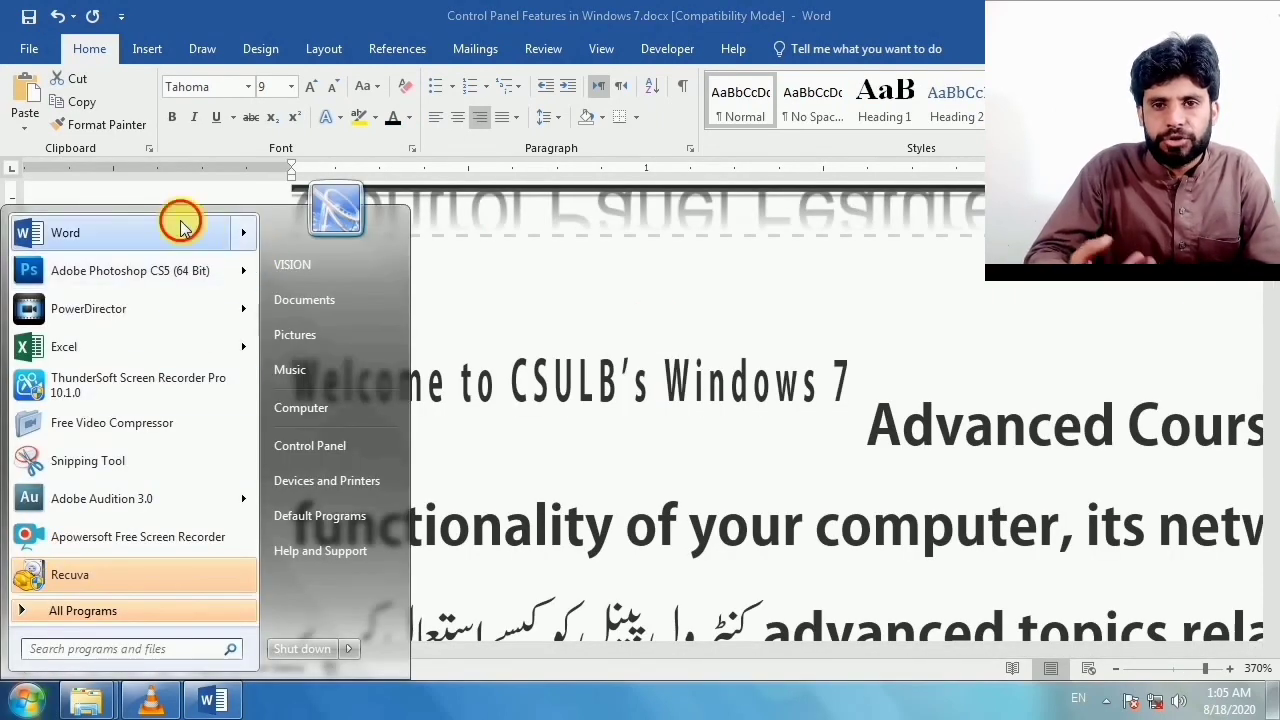
pyautogui.click(180, 220)
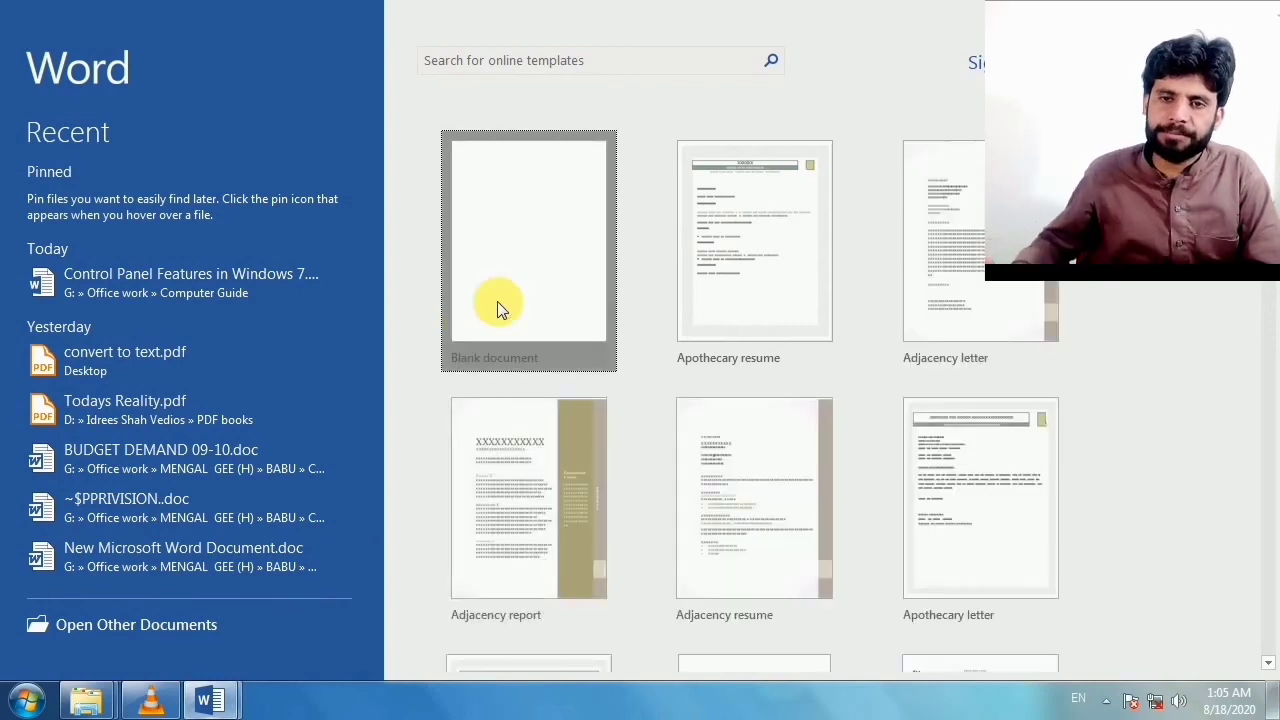
pyautogui.click(500, 306)
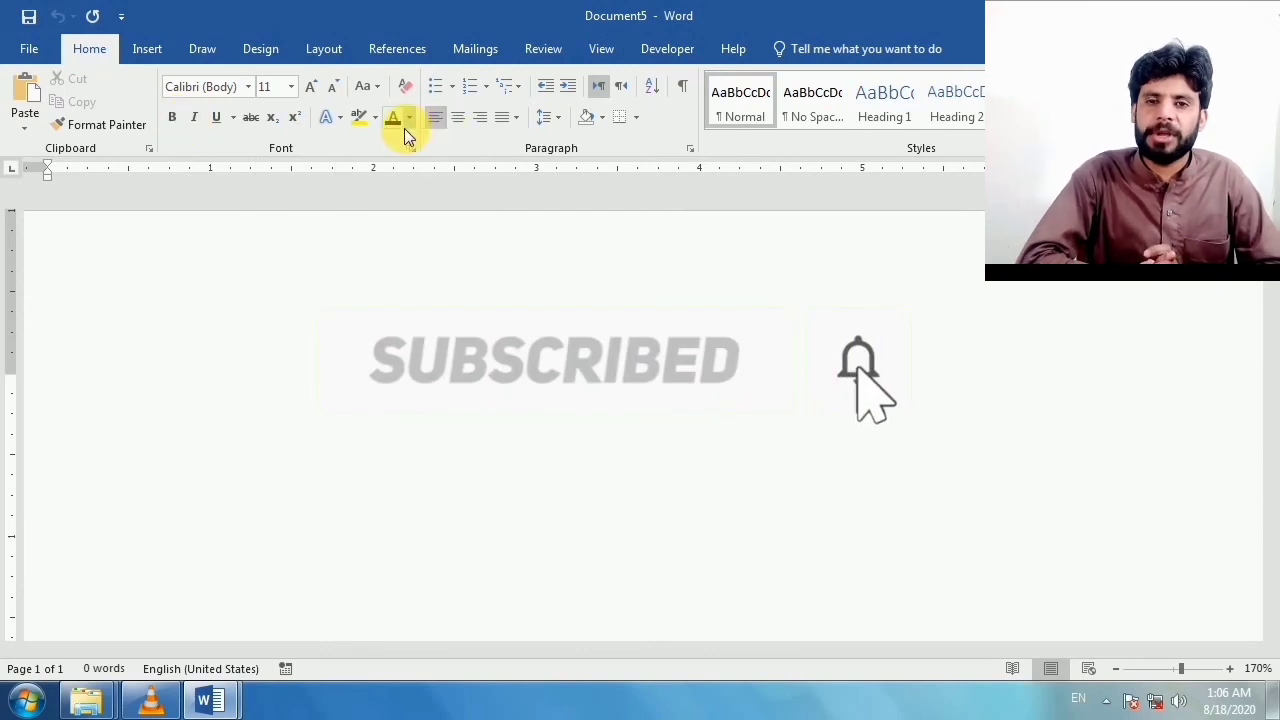
pyautogui.write('frt')
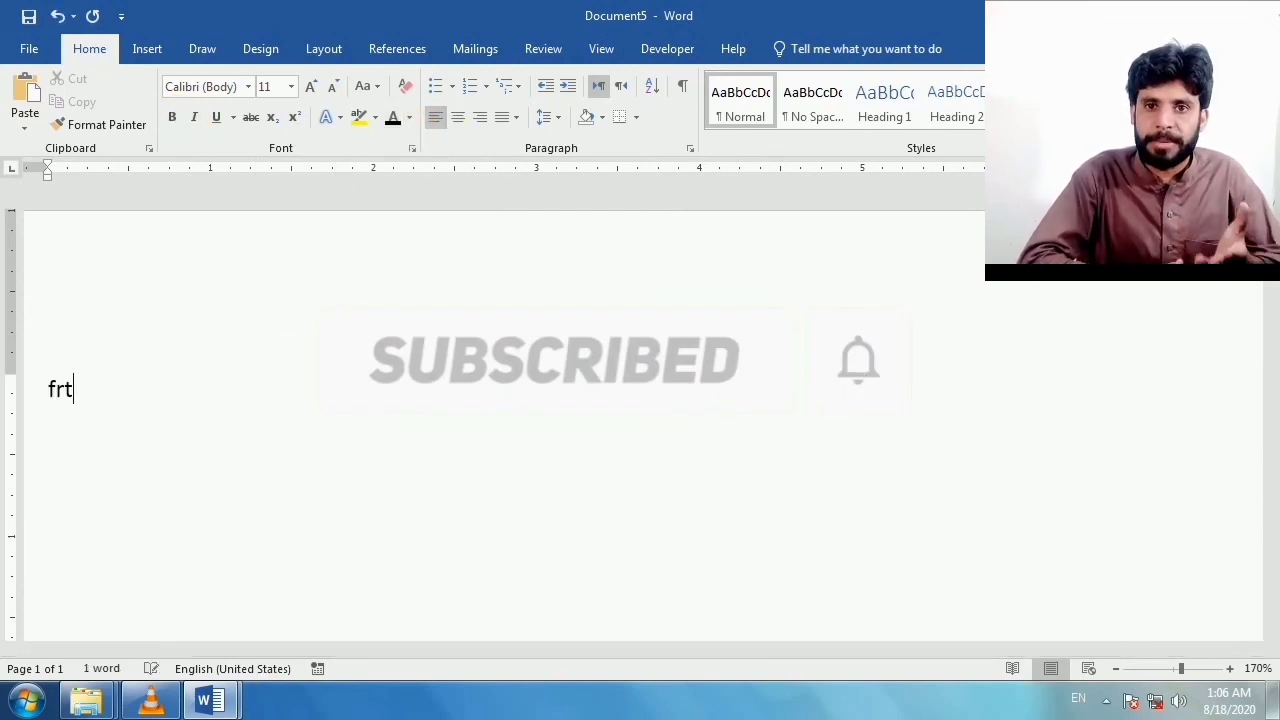
pyautogui.write('fdre')
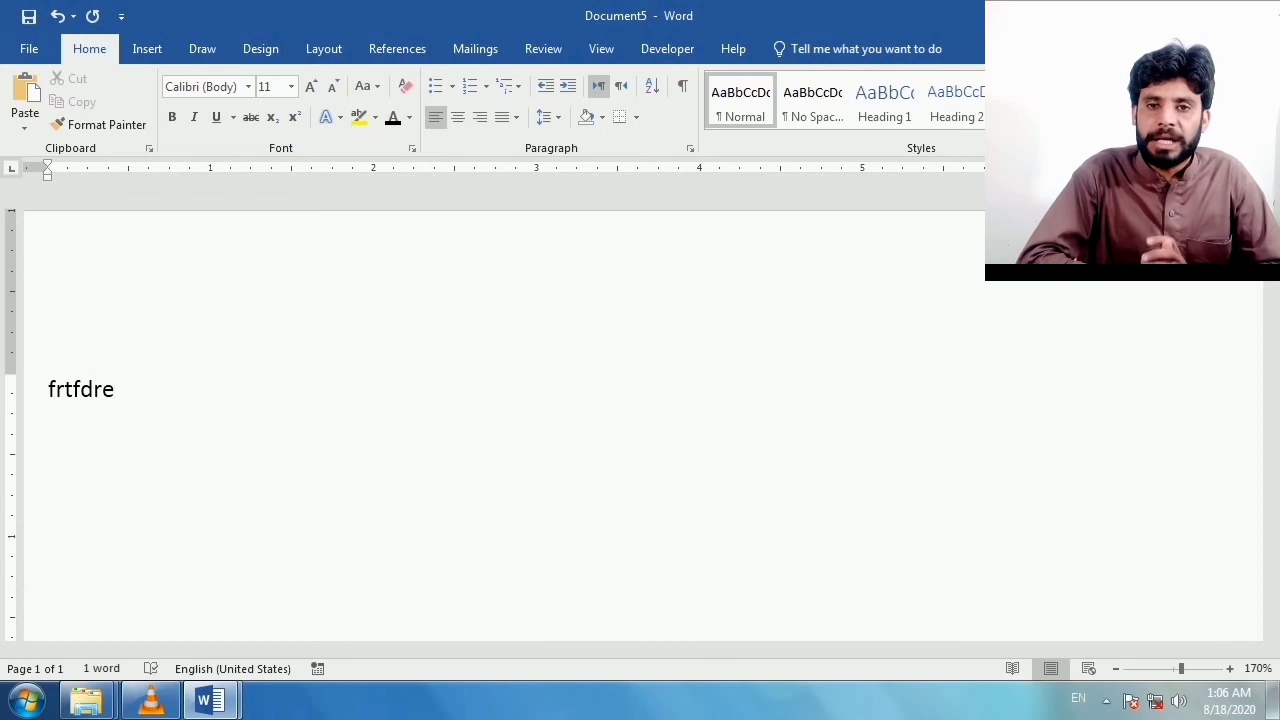